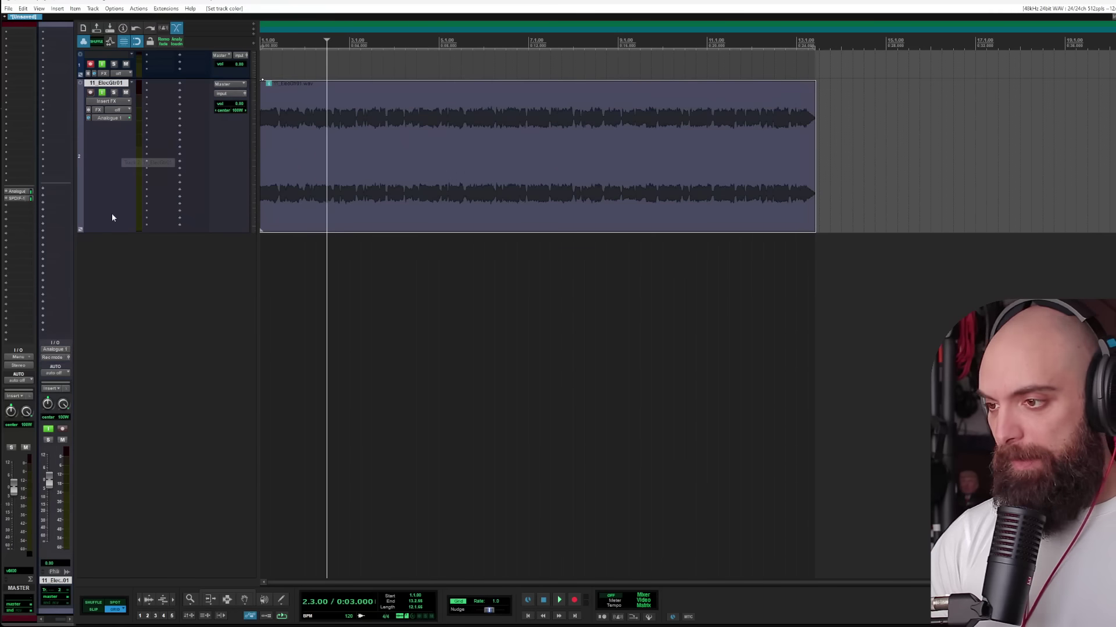
Step: Enlarge the 11_ElecGtr01 track and add the Waves SSLChannel Stereo plug-in to it, centring the plug-in window over the arrangement
drag(111, 229, 110, 309)
click(160, 113)
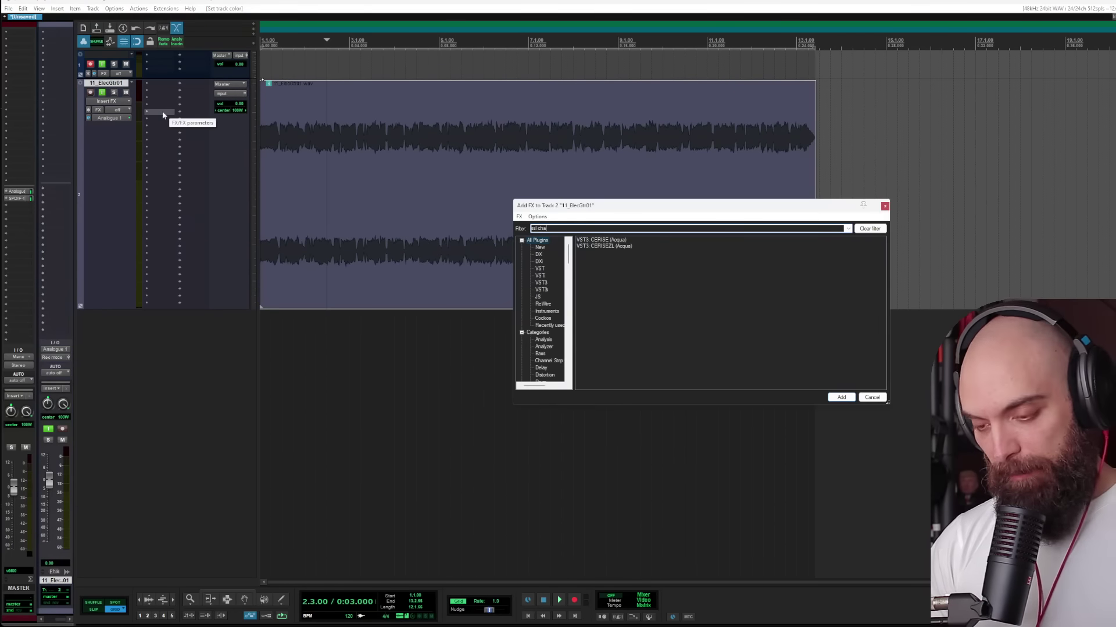
text(ssl cha)
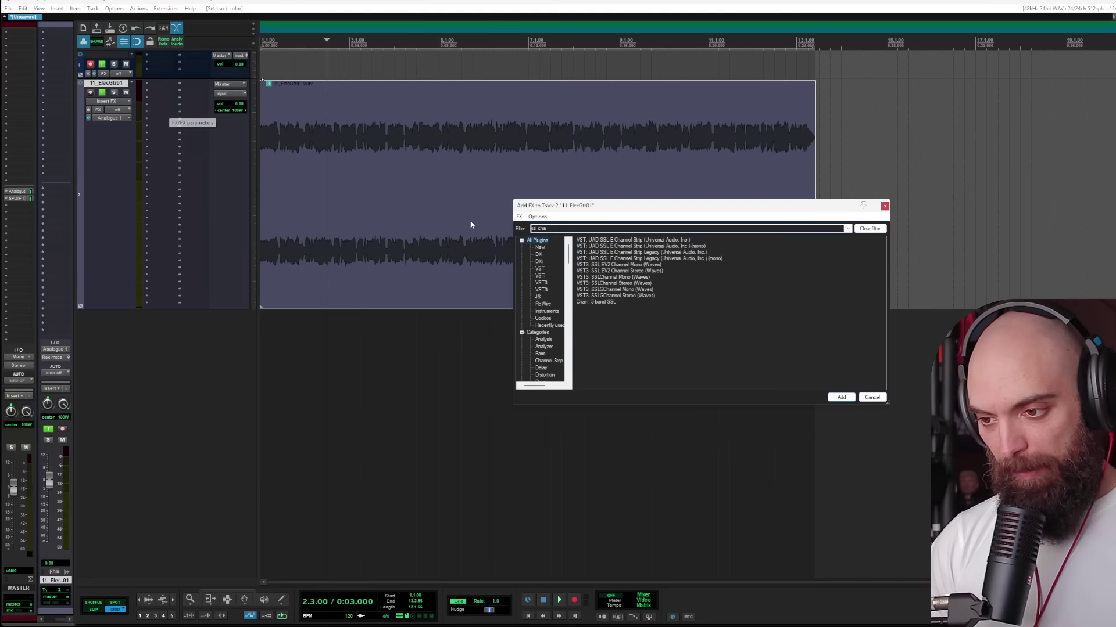
double_click(621, 283)
drag(144, 28, 502, 80)
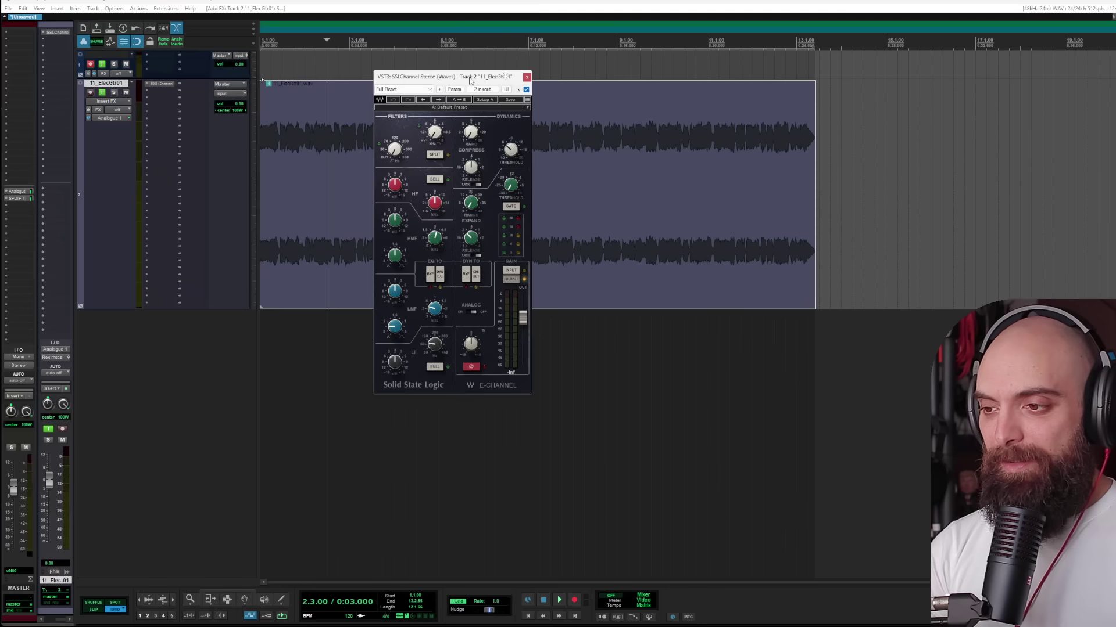
Step: Copy the SSLChannel into the next two insert slots and arrange the three plug-in windows side by side
drag(154, 84, 158, 100)
click(161, 91)
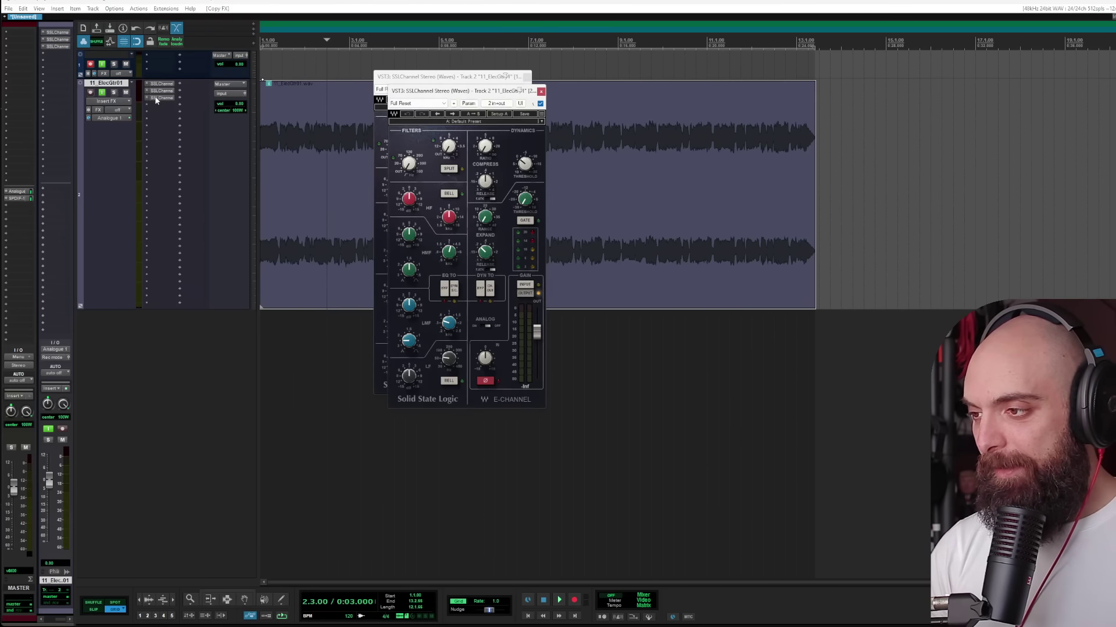
click(160, 98)
drag(488, 104, 267, 95)
drag(424, 97, 619, 112)
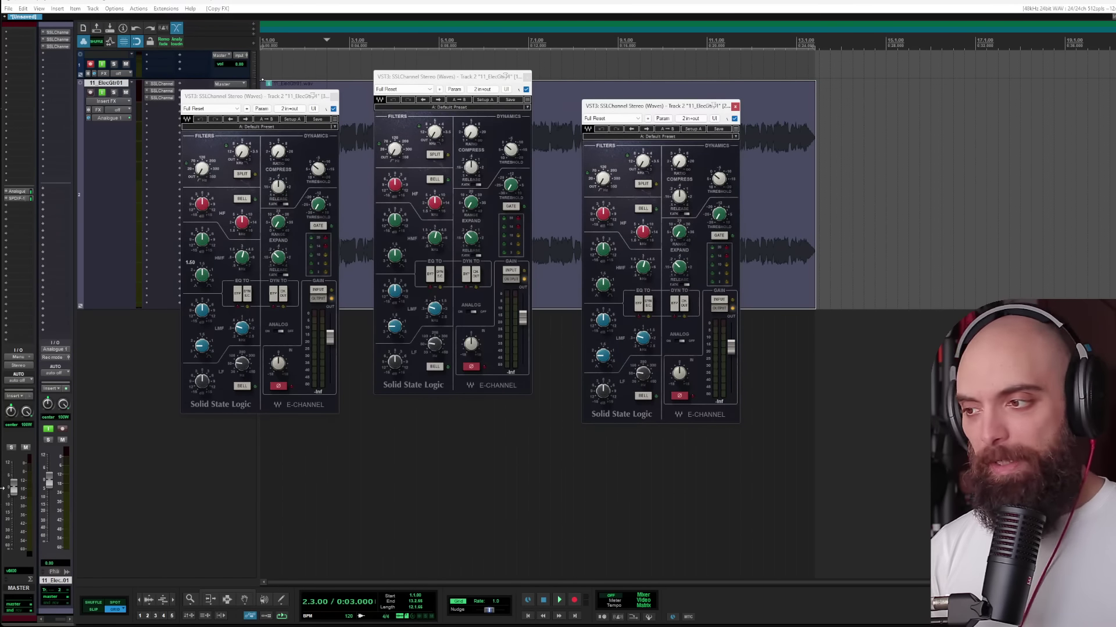
Step: Remove the two duplicate SSLChannel instances and reposition the remaining plug-in window
alt+click(154, 99)
alt+click(155, 92)
drag(422, 78, 434, 82)
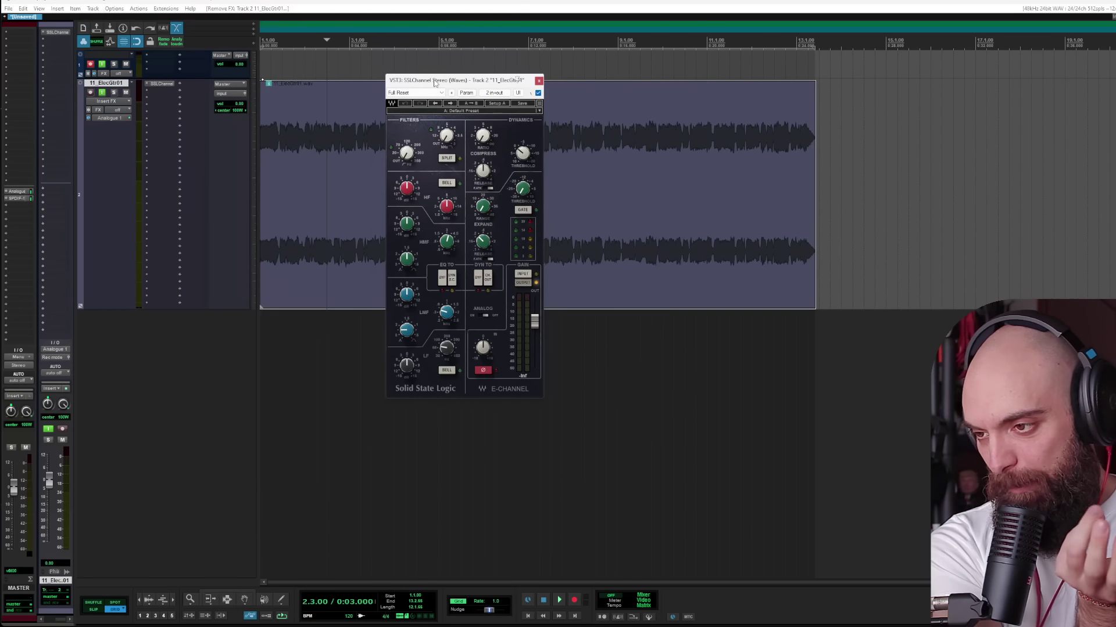
Step: Add bx_console SSL 4000 E to the guitar track and place its window beside the SSLChannel window
double_click(151, 99)
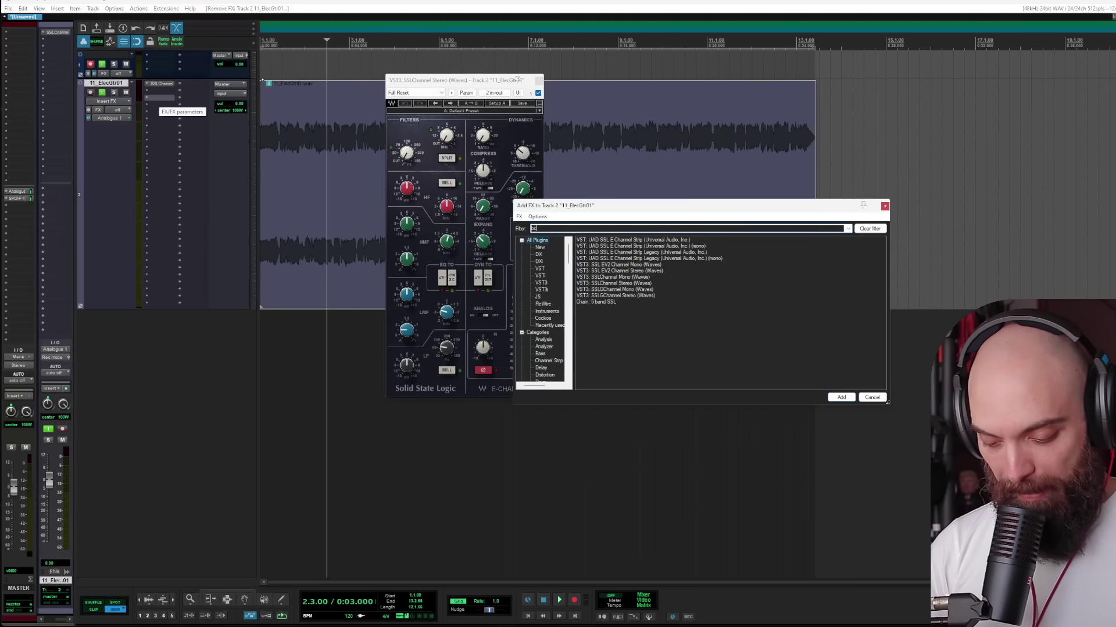
text(bx ssl)
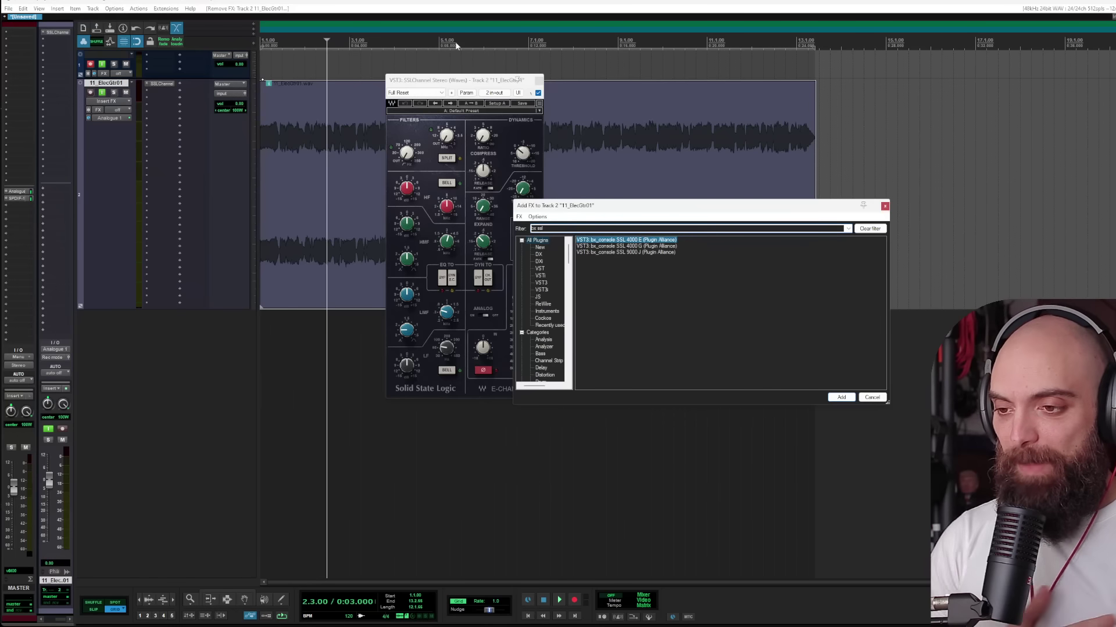
key(Return)
drag(510, 91, 352, 87)
drag(436, 79, 644, 109)
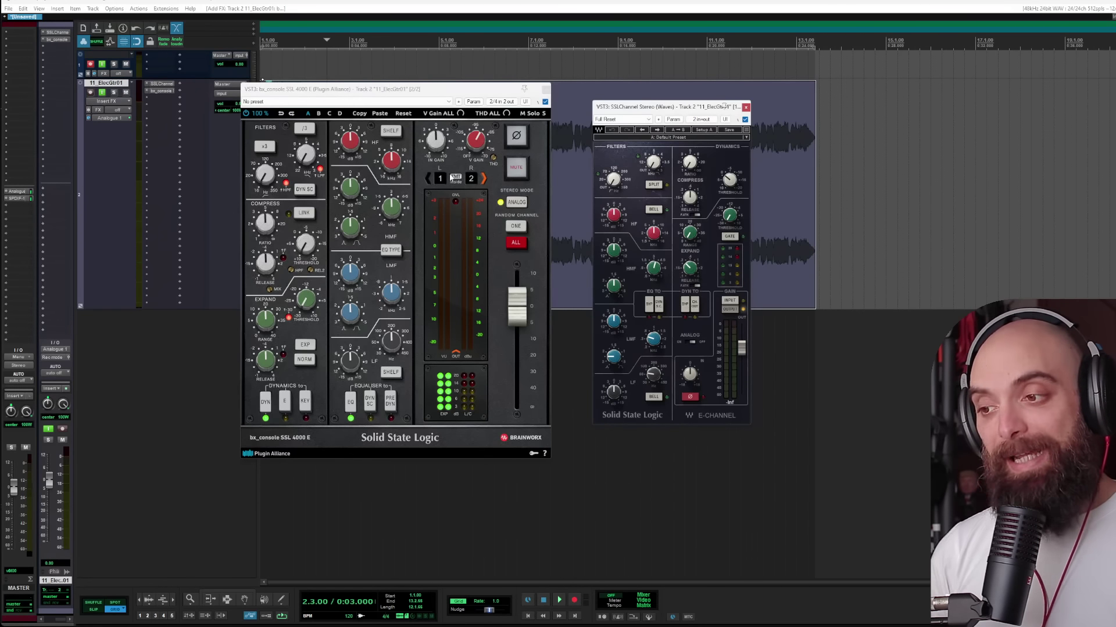
drag(412, 84, 471, 108)
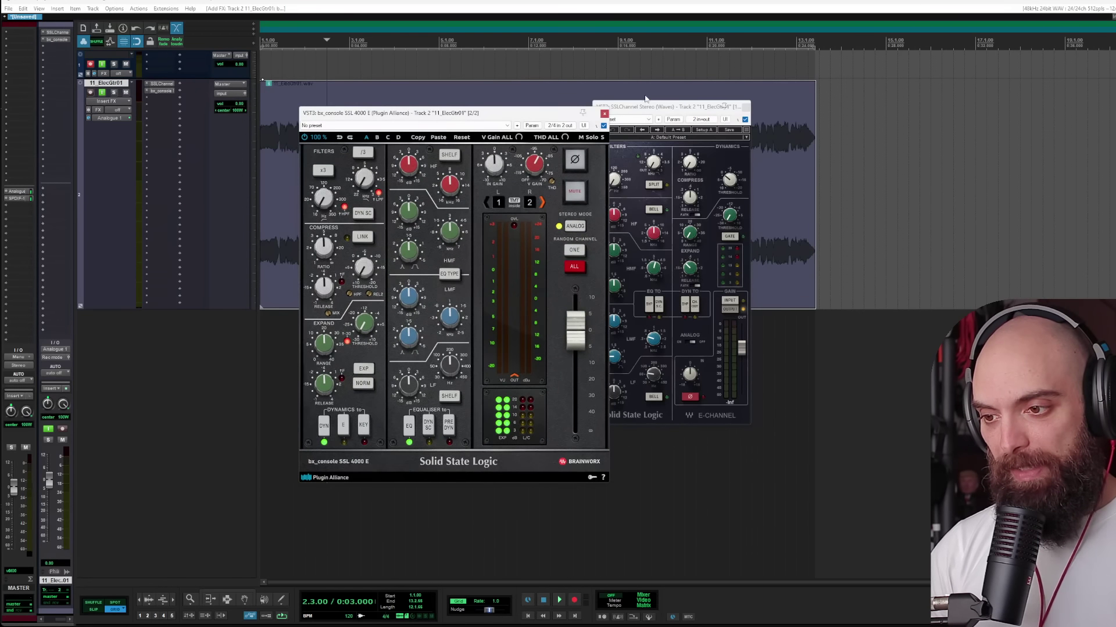
drag(646, 106, 681, 117)
Step: Insert EQ Curve Analyzer 2 before and after the SSLChannel, and boost and tune the channel's HF band
click(162, 100)
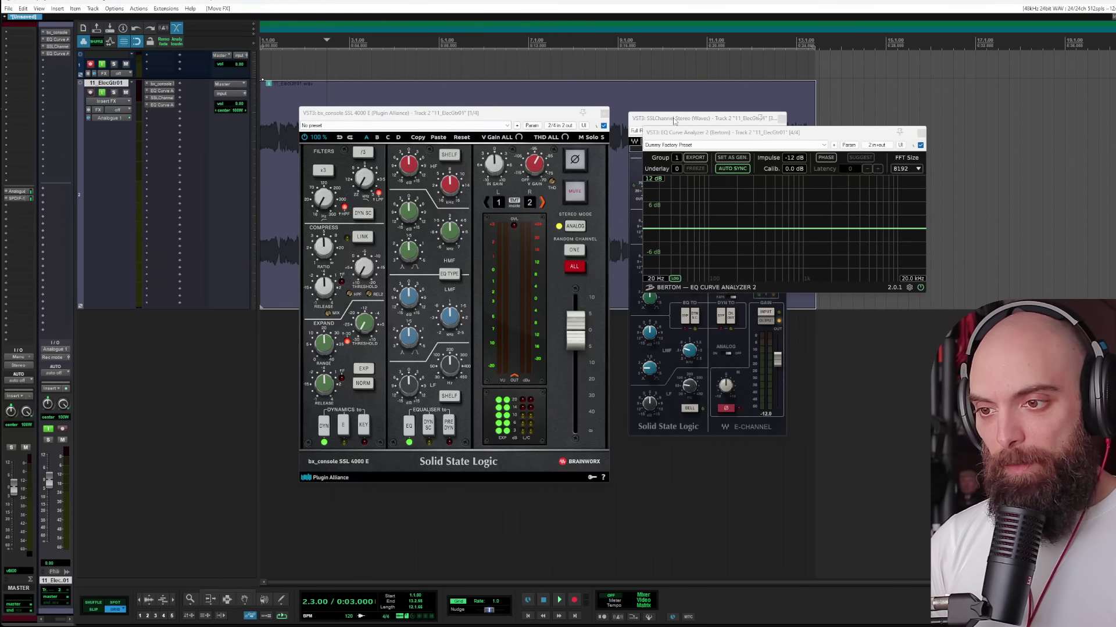
drag(726, 122, 523, 128)
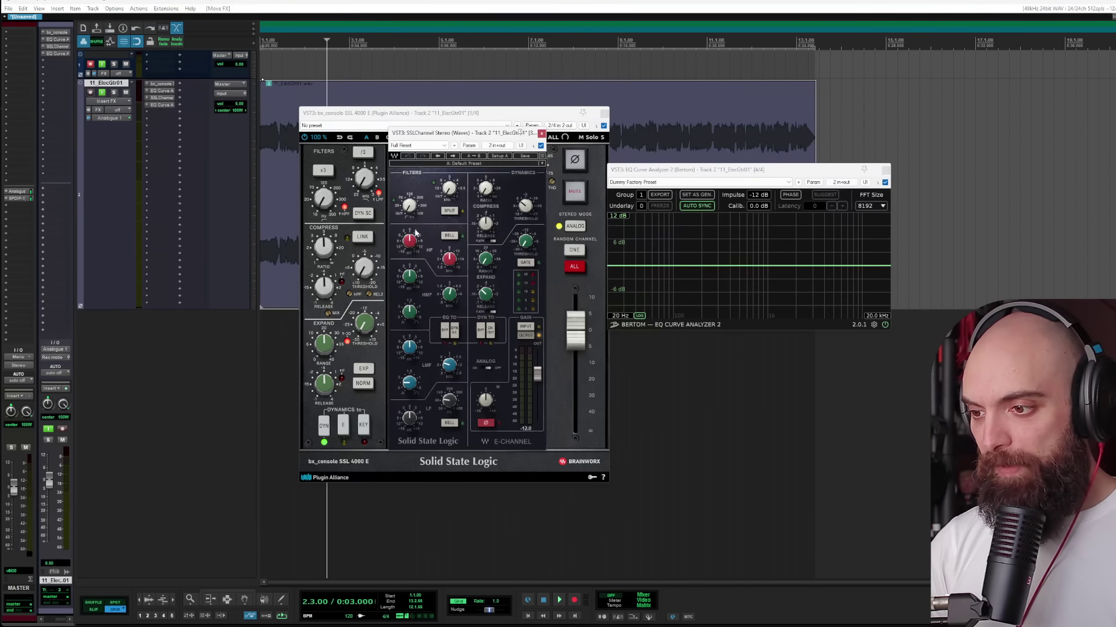
drag(409, 241, 409, 226)
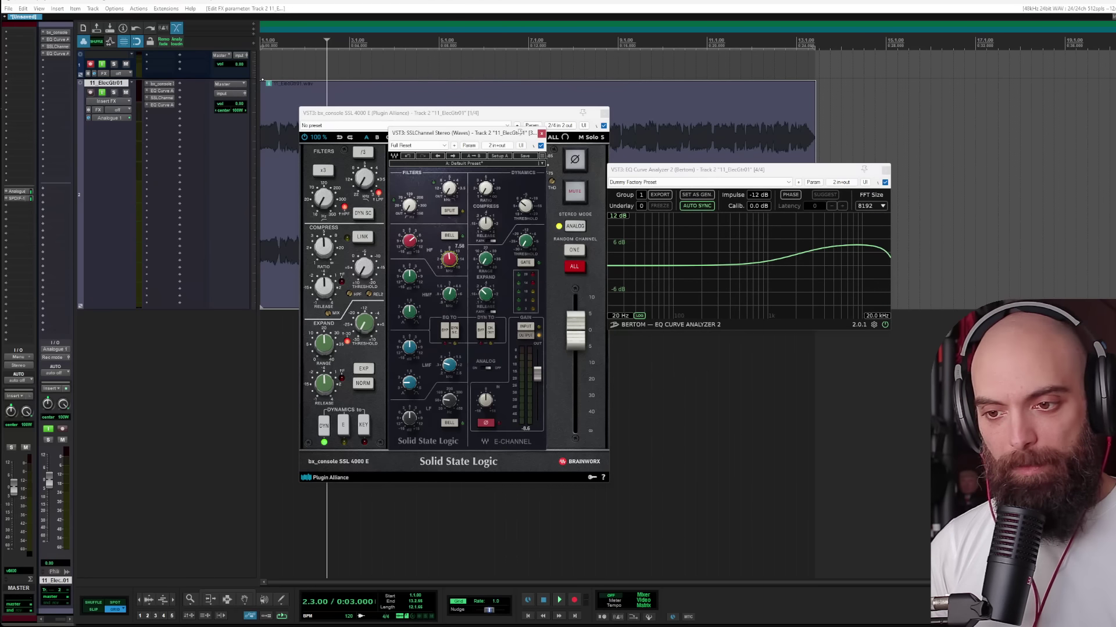
drag(451, 262, 460, 263)
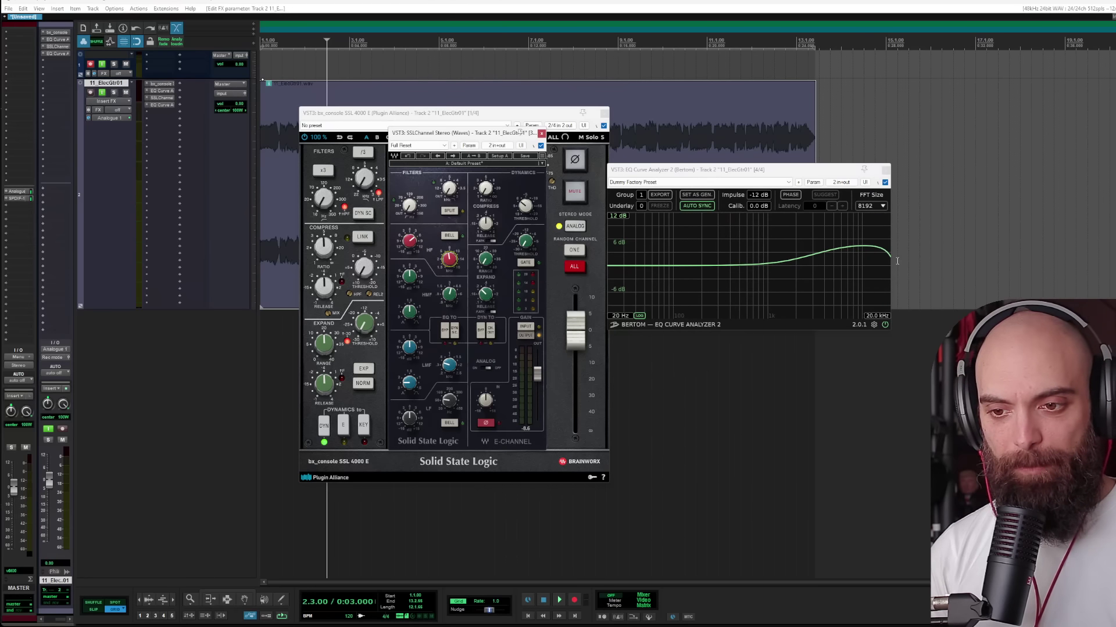
Step: Bypass the SSLChannel, move bx_console SSL 4000 E between the two analyzers, and close the SSLChannel window
ctrl+click(164, 98)
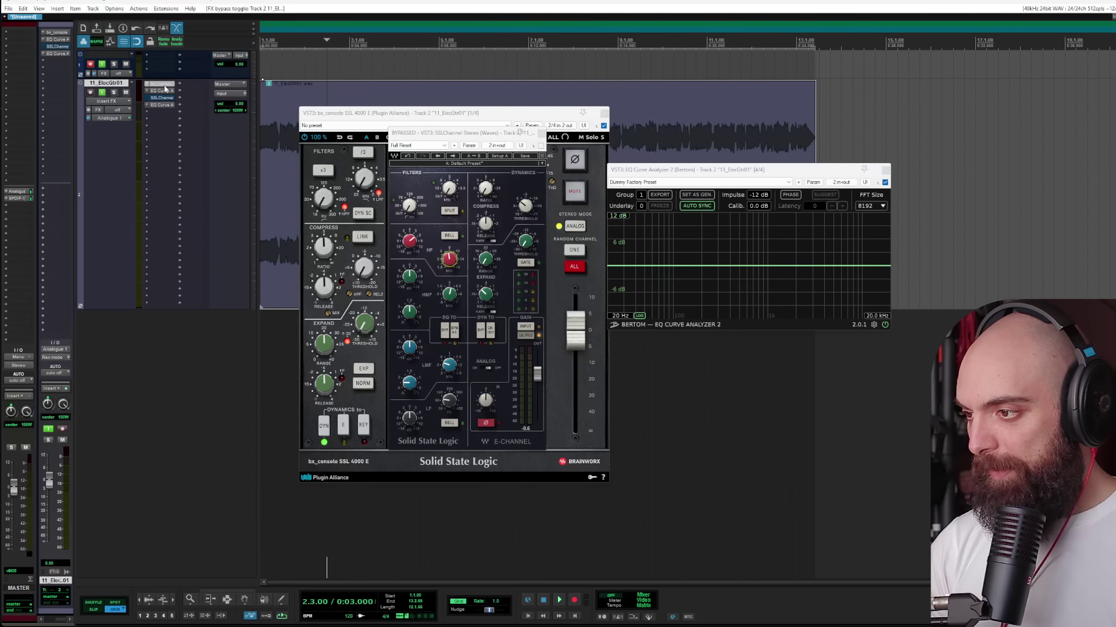
drag(165, 102, 162, 97)
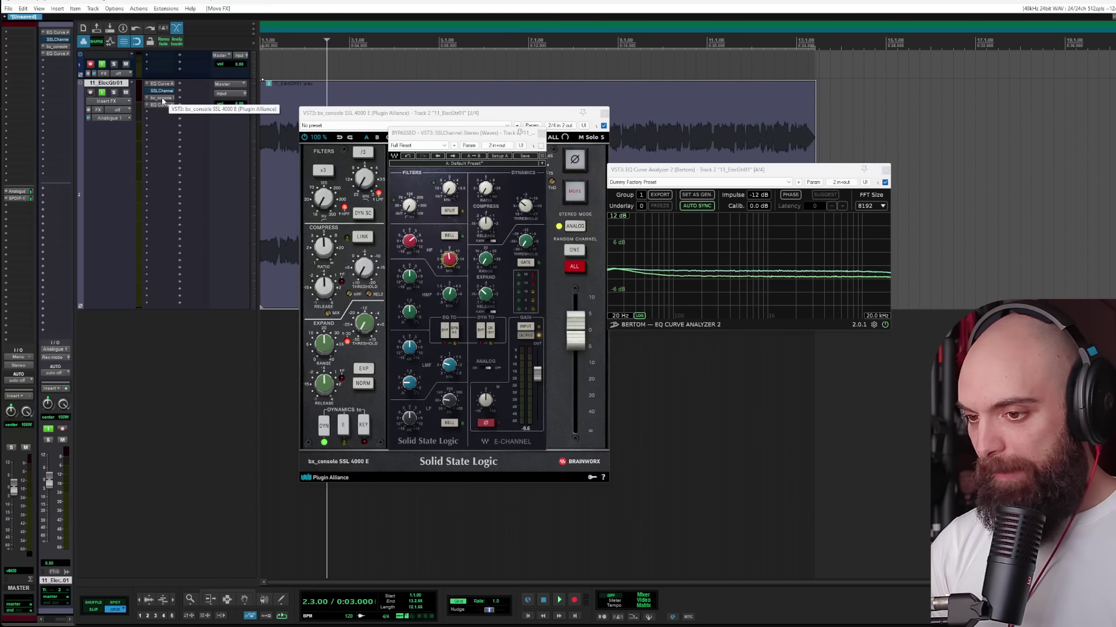
click(541, 134)
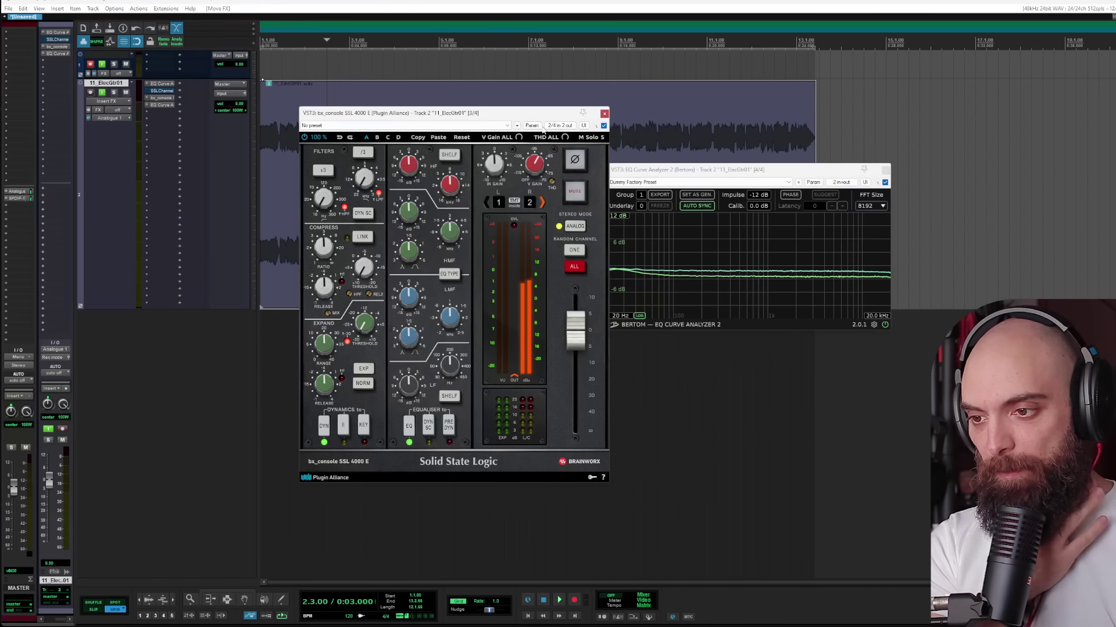
Step: Boost the bx_console's HF band and cycle its channel pairs in Analog stereo mode, ending on channels 5 and 6
click(575, 227)
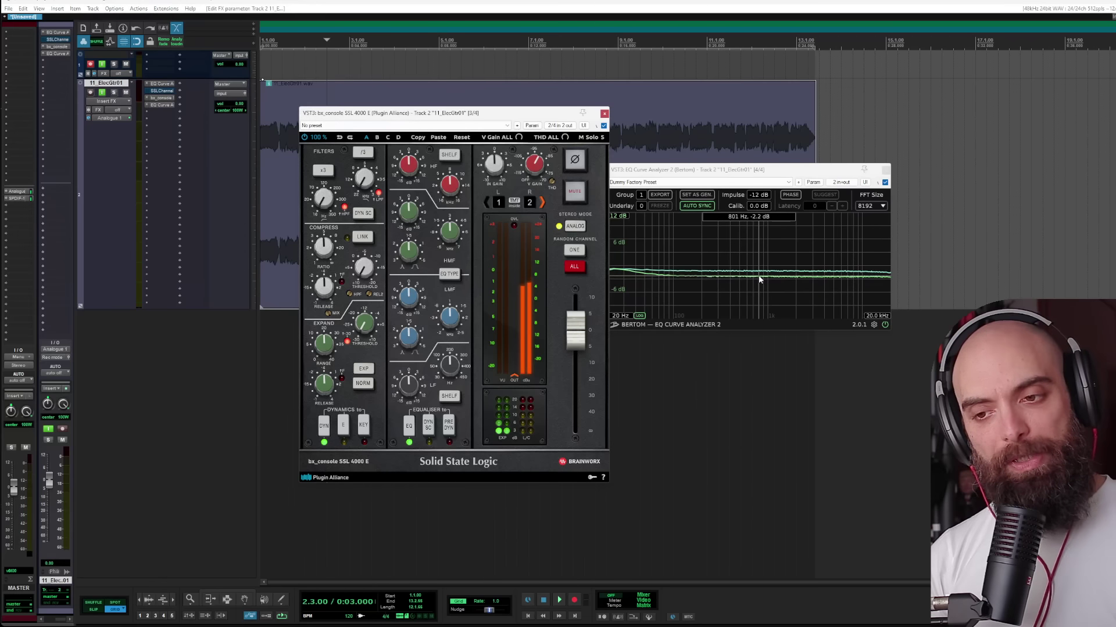
click(542, 203)
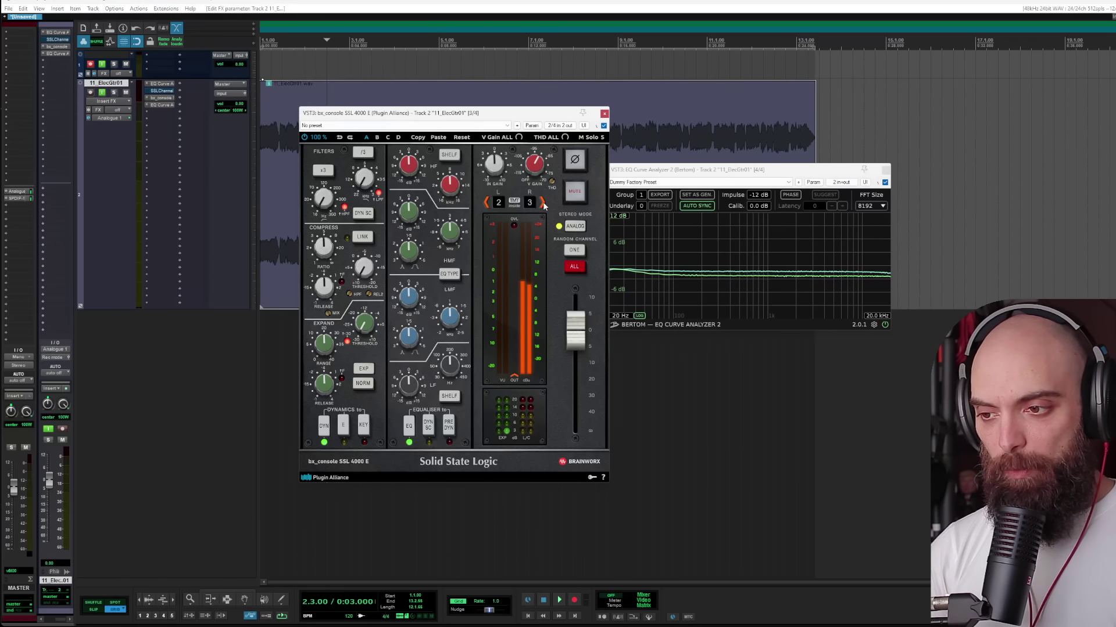
click(542, 203)
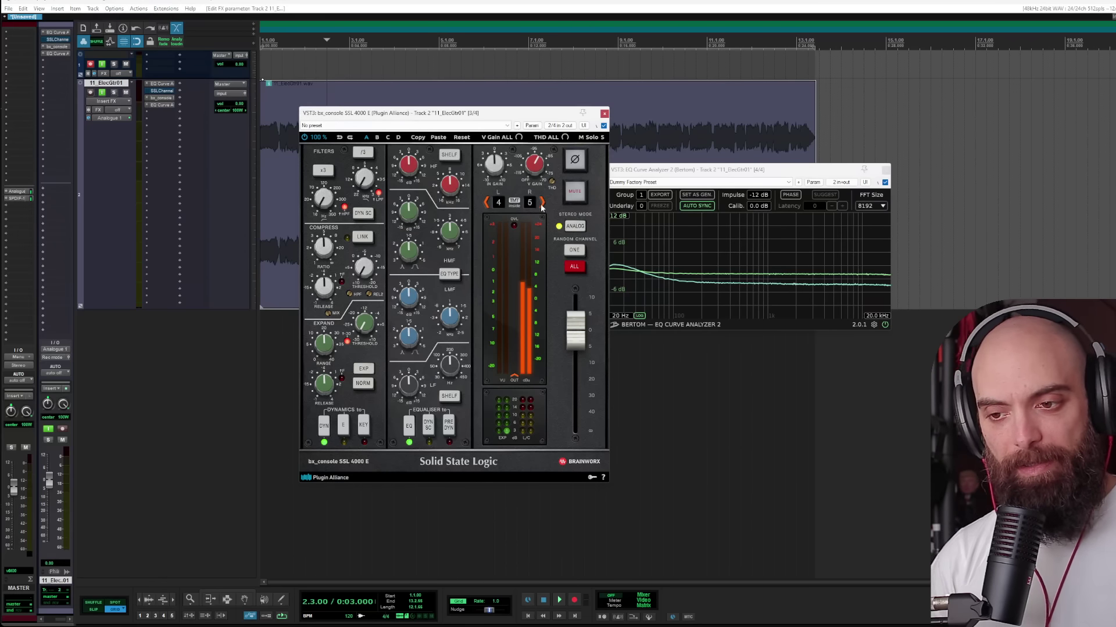
click(488, 202)
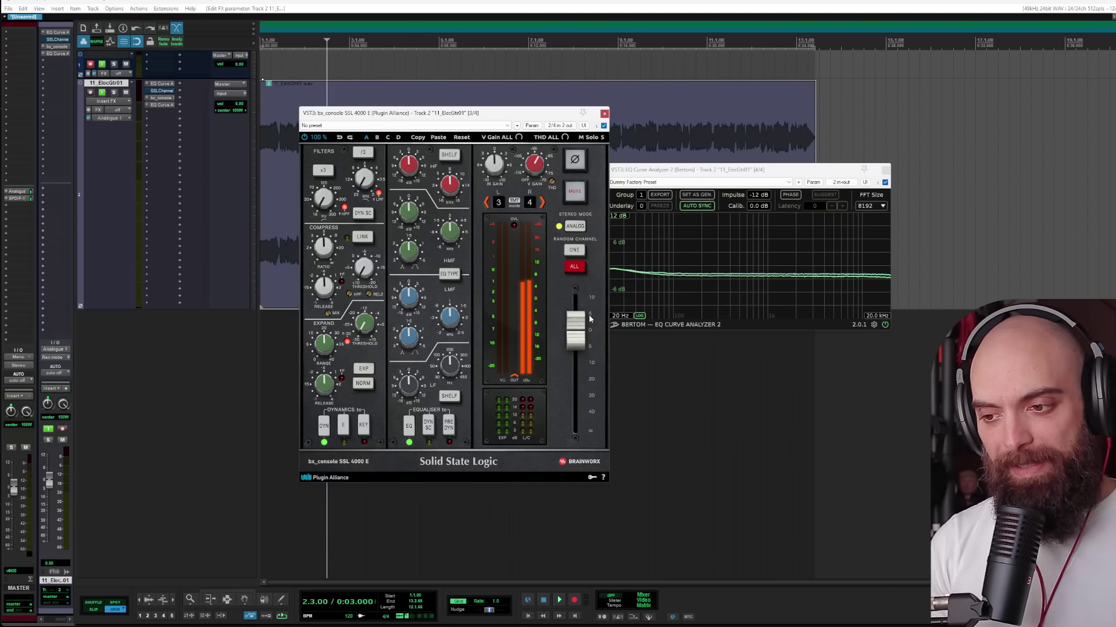
drag(409, 165, 416, 154)
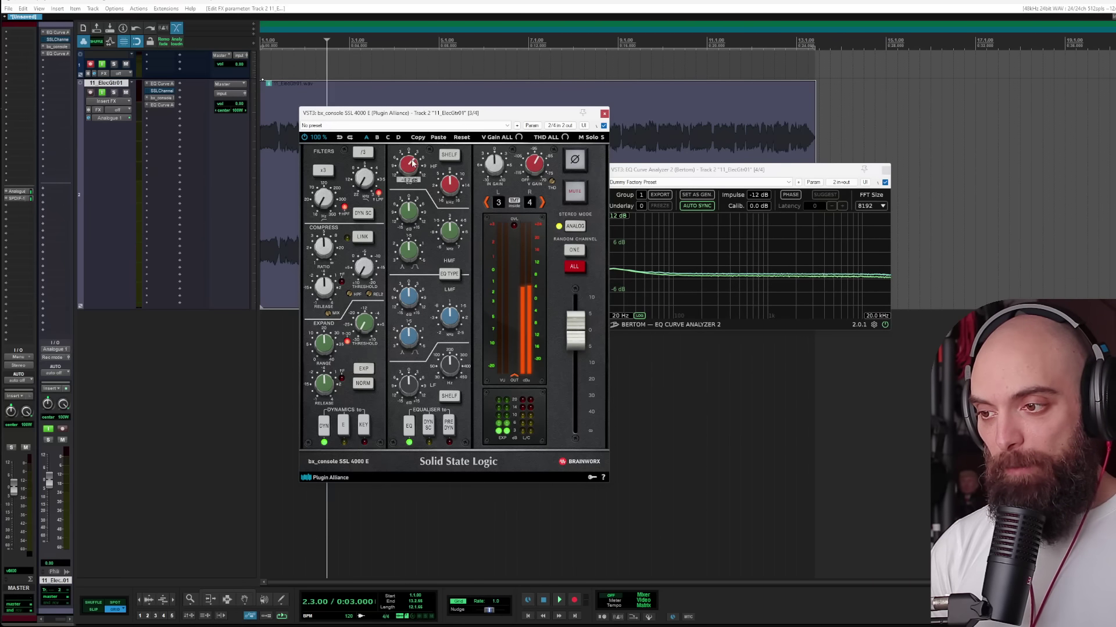
click(542, 204)
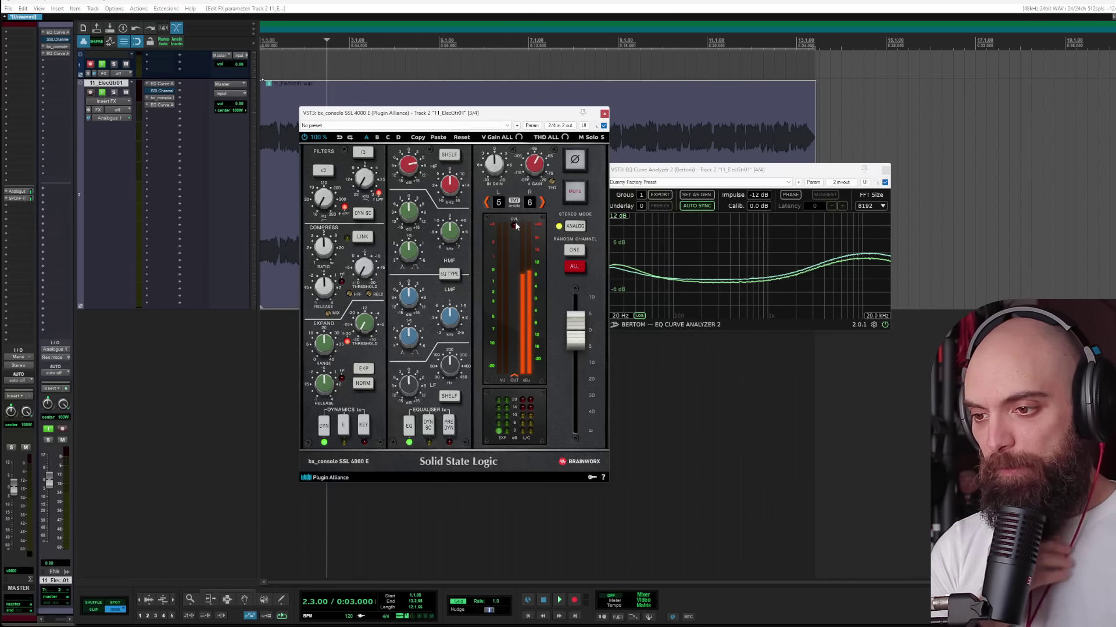
Step: Re-enable the bypassed SSLChannel and open its window for comparison with the bx_console
shift+click(155, 91)
double_click(156, 92)
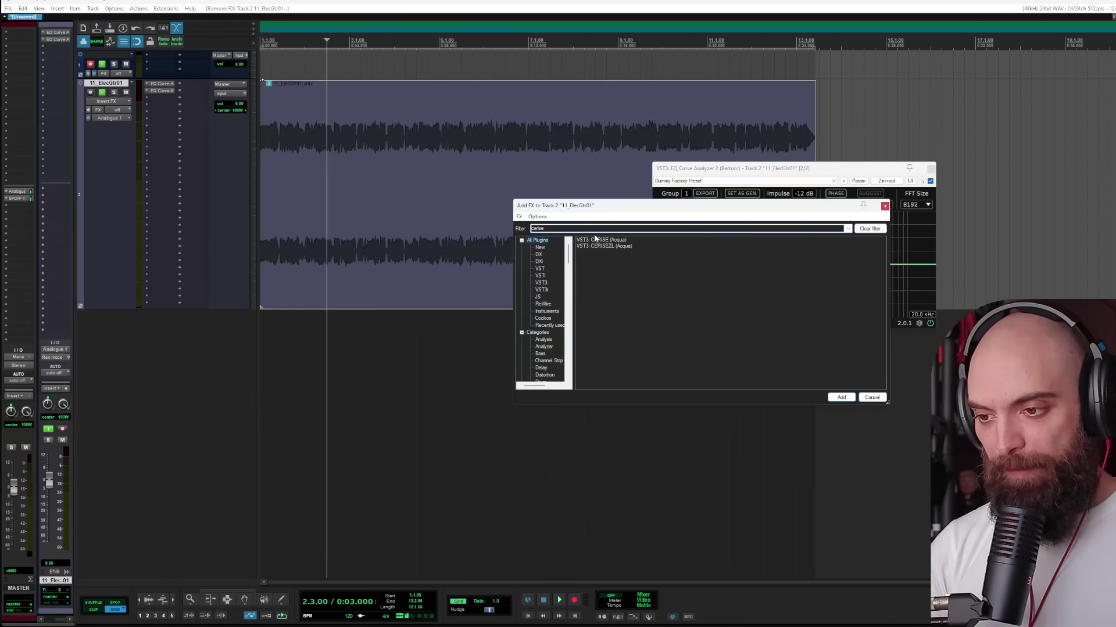
Step: Add CERISE (Acqua) between the two EQ Curve Analyzers in place of the SSL plug-ins and switch its equalizer on
click(596, 242)
key(Return)
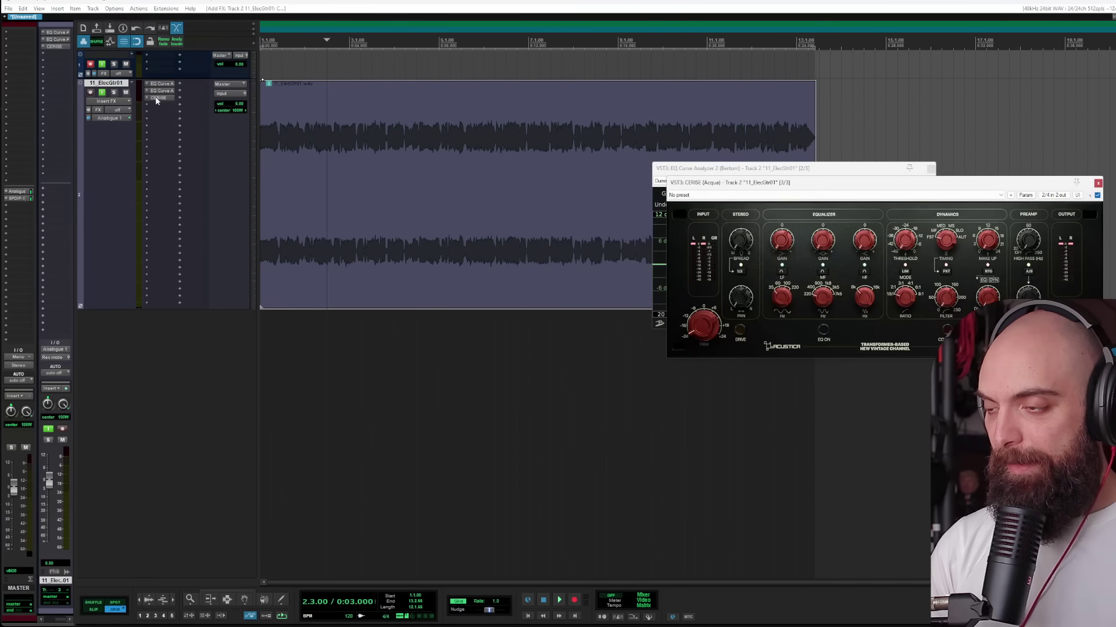
drag(156, 97, 156, 91)
drag(761, 187, 361, 207)
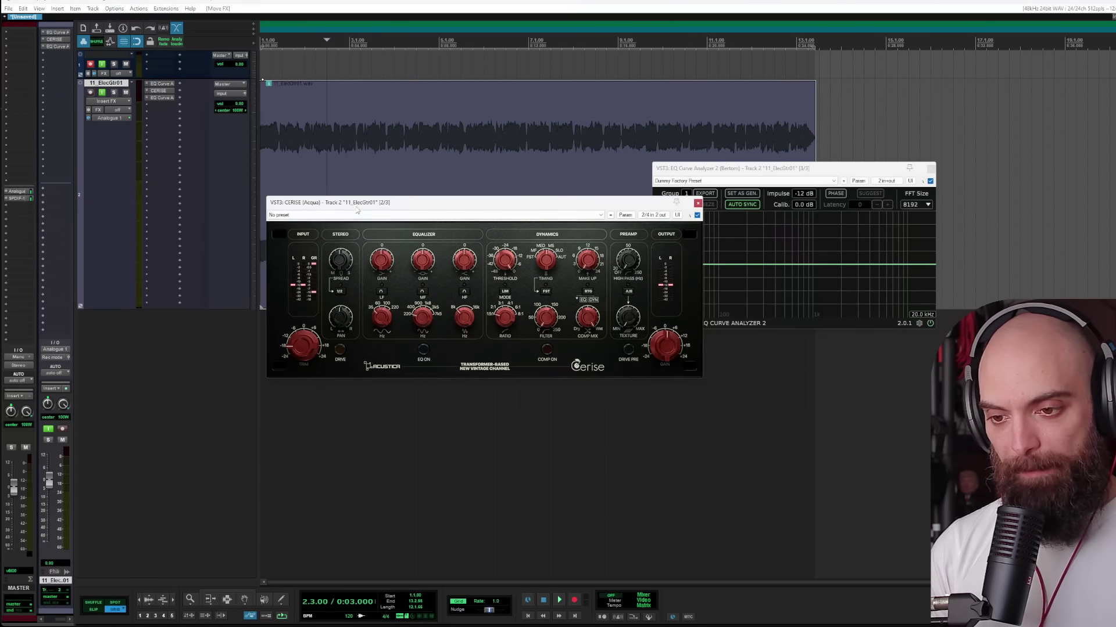
drag(457, 207, 387, 198)
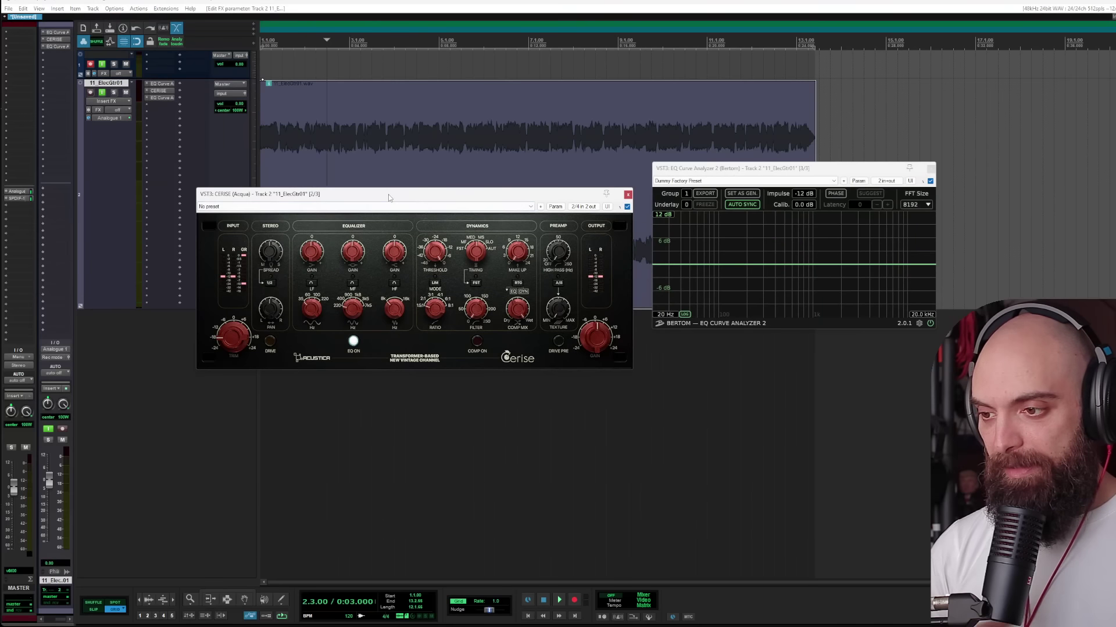
Step: Boost the HF gain and adjust the LF gain in the CERISE equalizer
drag(394, 264, 393, 238)
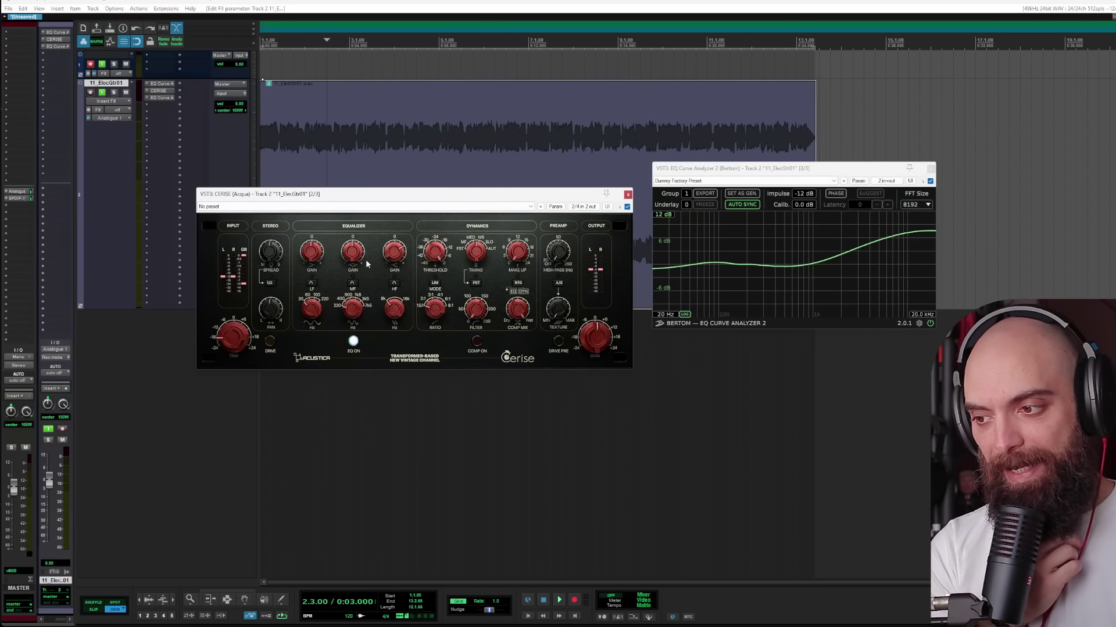
drag(312, 258, 308, 252)
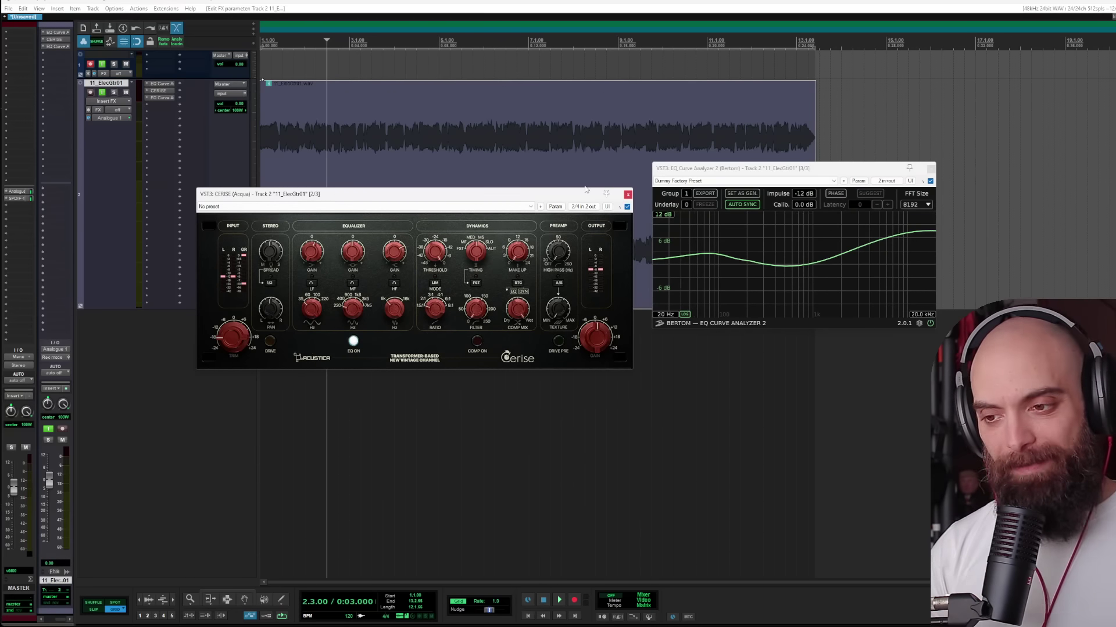
Step: Duplicate CERISE into the following insert slot and place the copy's window below the original
drag(160, 90, 158, 99)
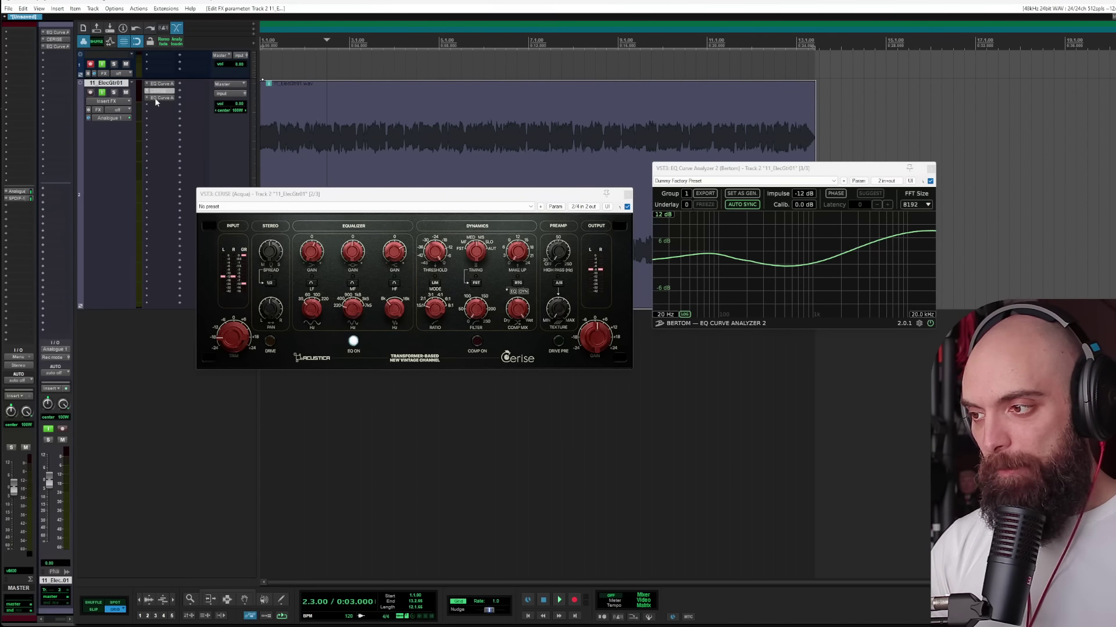
click(156, 100)
drag(813, 182, 335, 386)
Step: Adjust the HF gains on both CERISE instances, the LF gain on the copy, and the original's HF frequency
drag(386, 439, 386, 444)
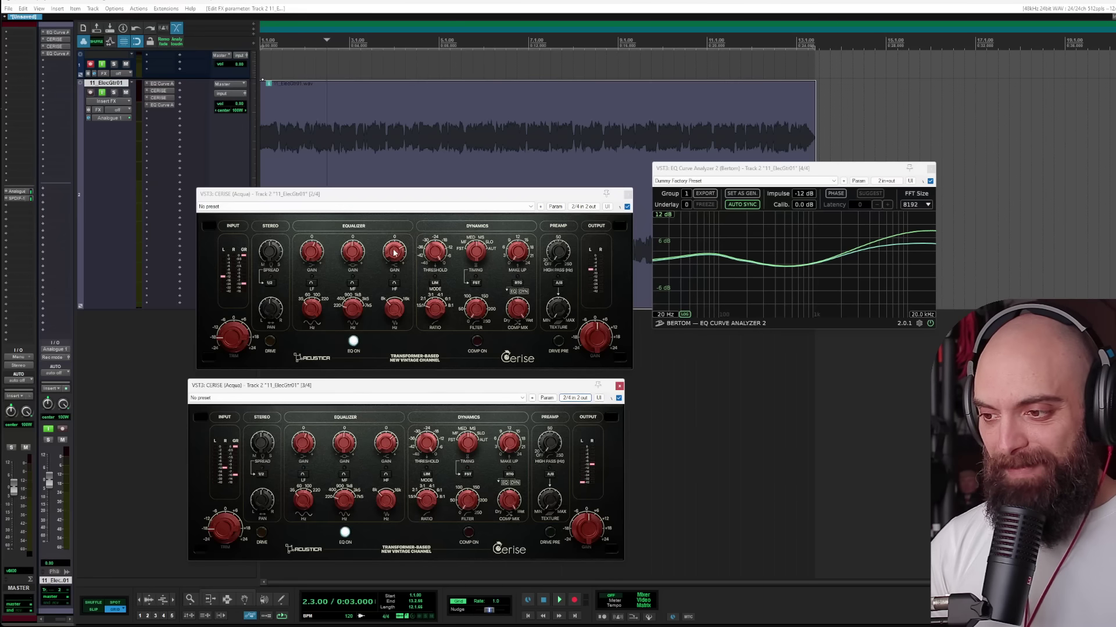
drag(395, 251, 399, 255)
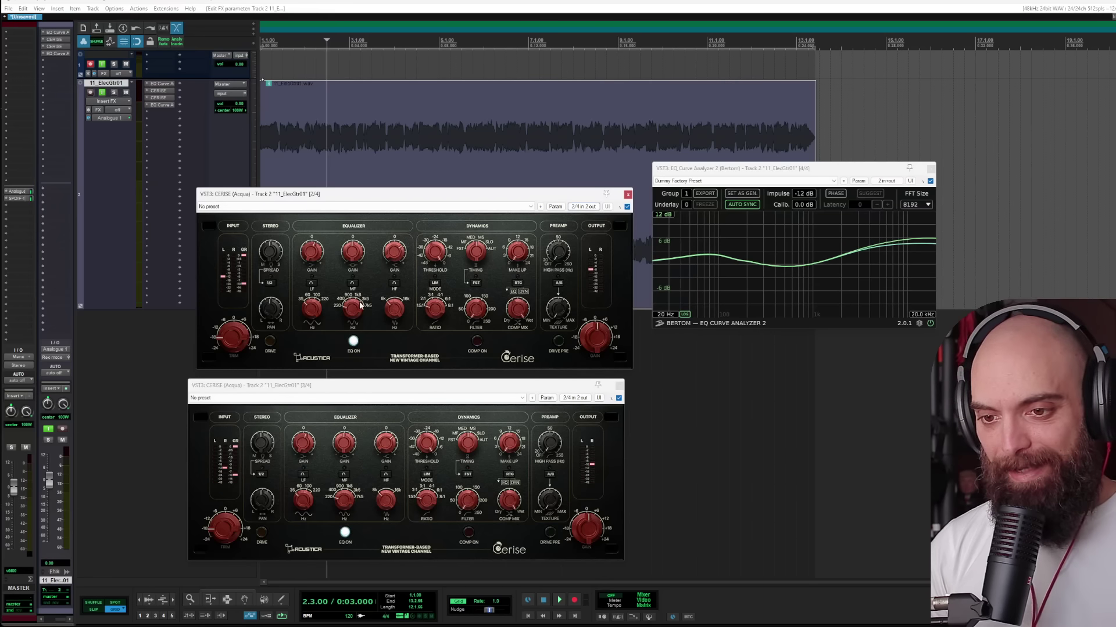
click(303, 452)
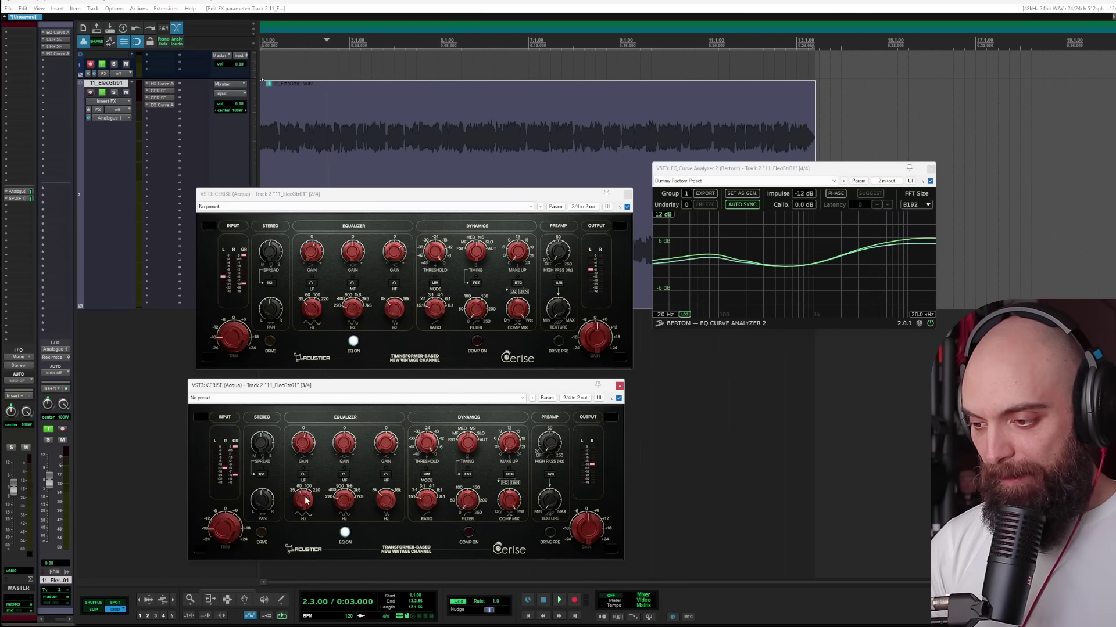
click(396, 309)
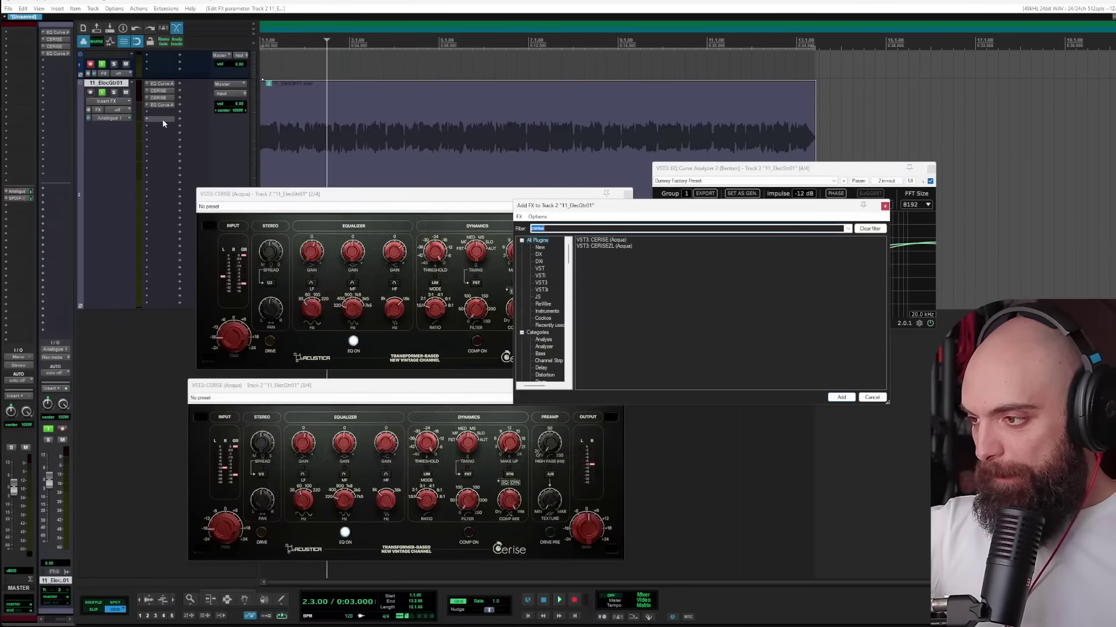
Step: Find the HWMC (Acqua) plug-in and add it to the guitar track's effects chain
text(hwmc)
double_click(600, 239)
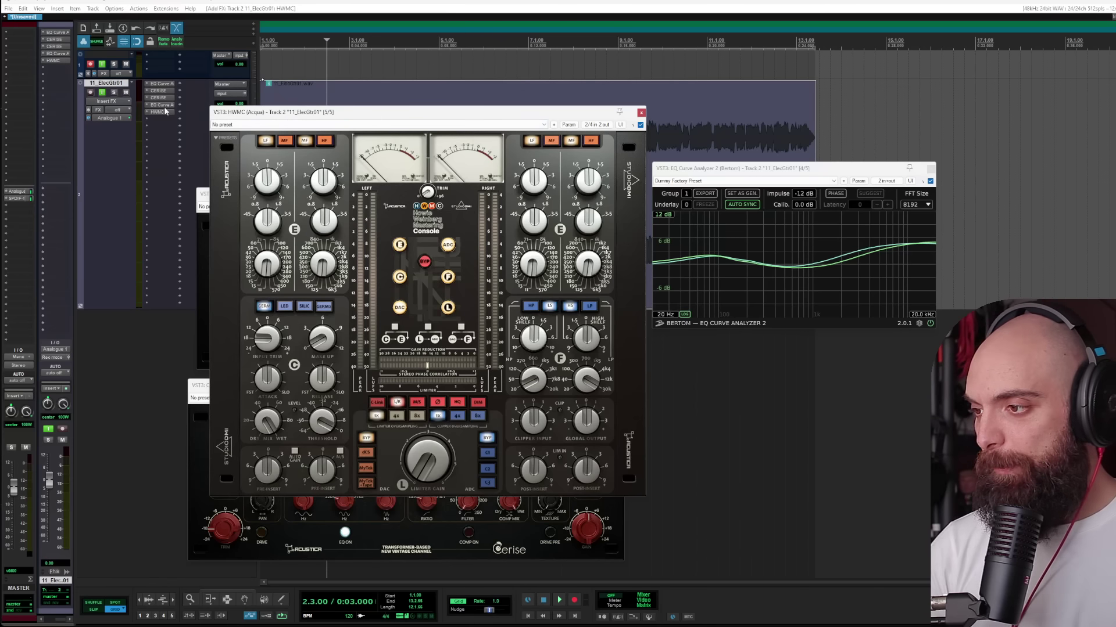
Step: Move HWMC between the two CERISE instances in the effects chain and bypass both CERISE instances
drag(159, 110, 160, 97)
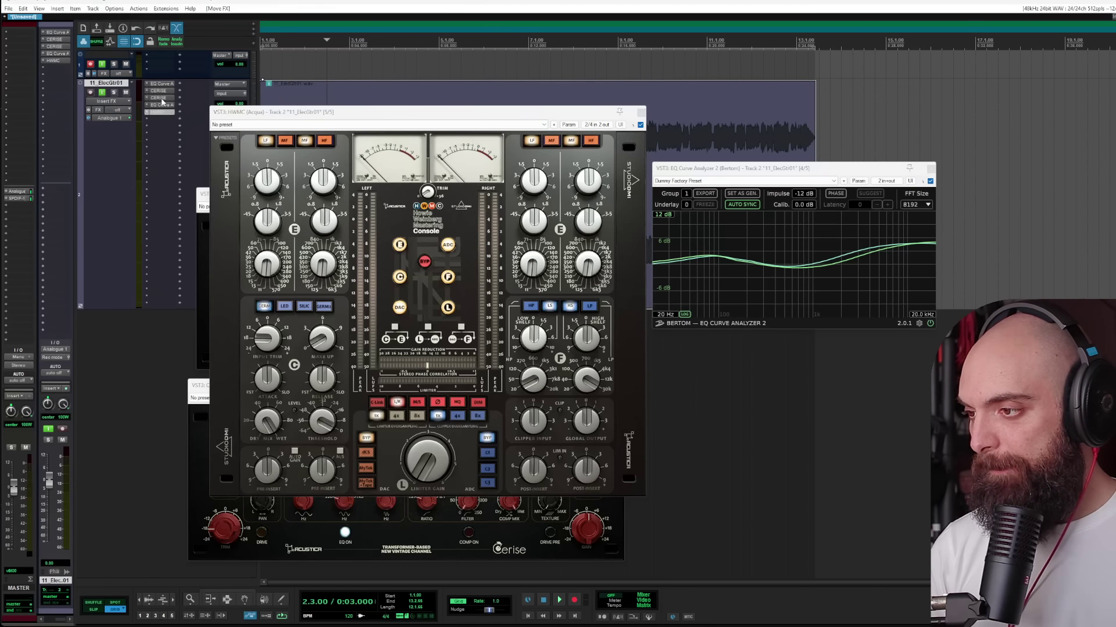
shift+click(160, 91)
shift+click(160, 105)
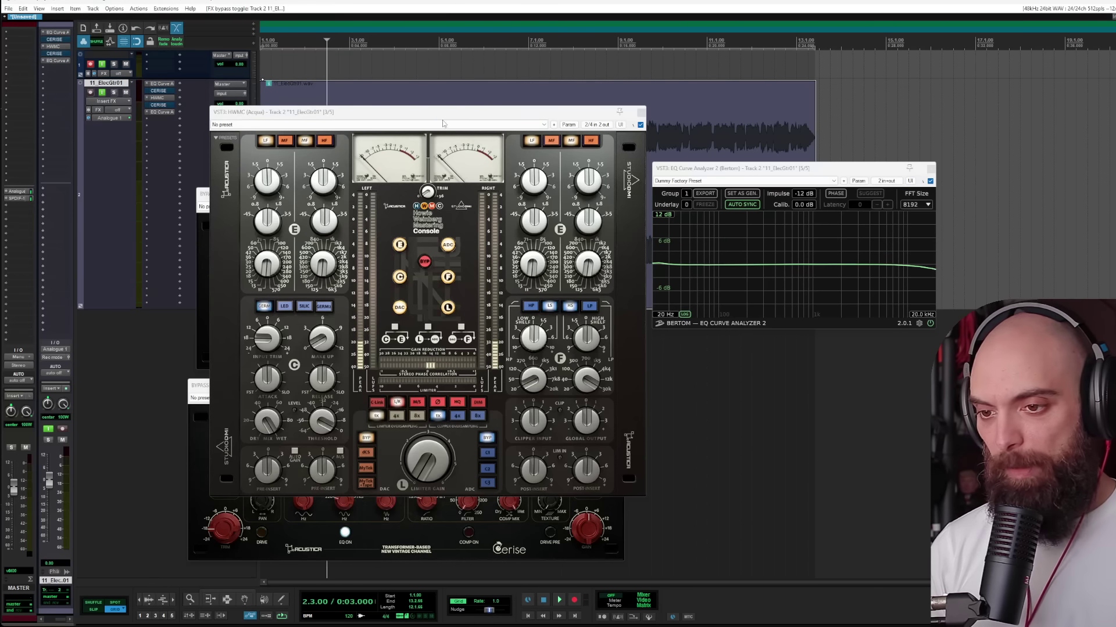
Step: Boost two matching equalizer bands on the left and right channels of HWMC and compare their curves
drag(588, 181, 589, 168)
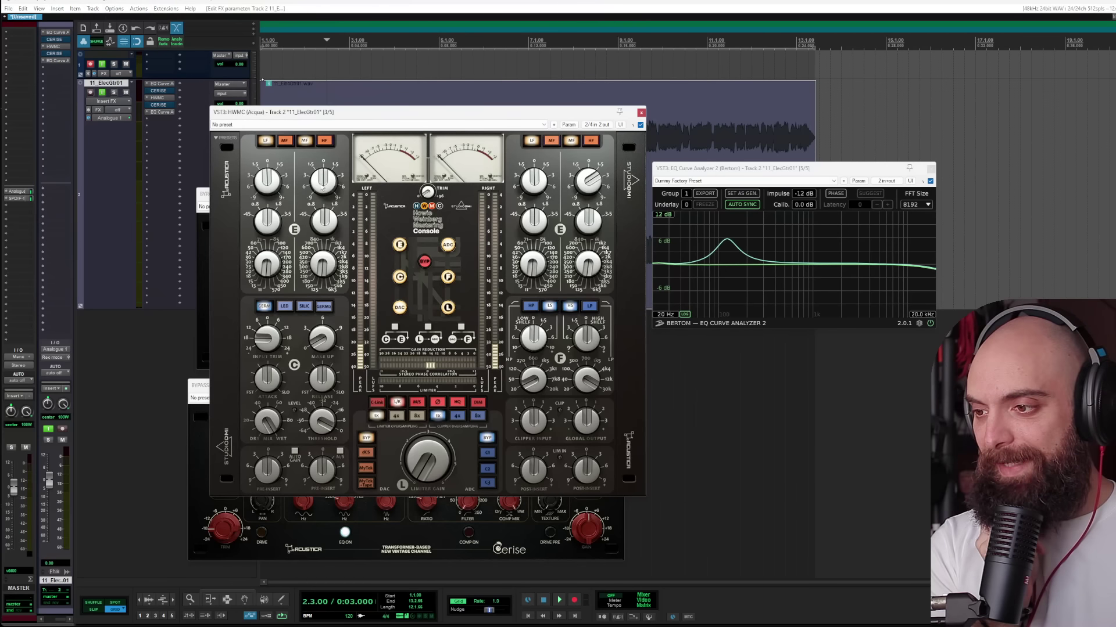
drag(322, 187, 323, 173)
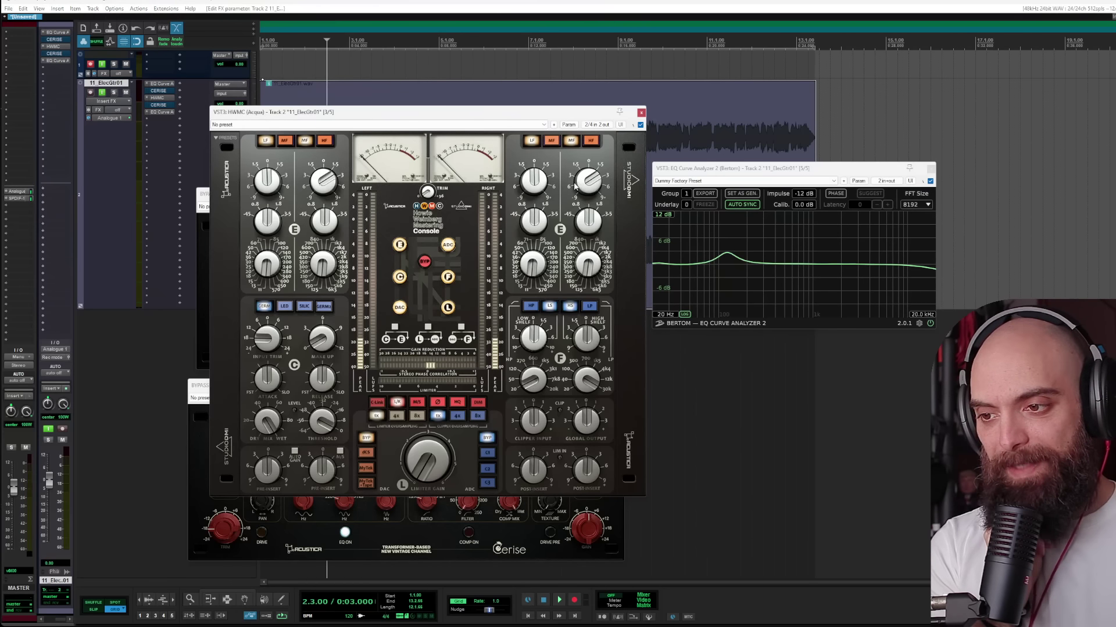
drag(590, 183, 592, 172)
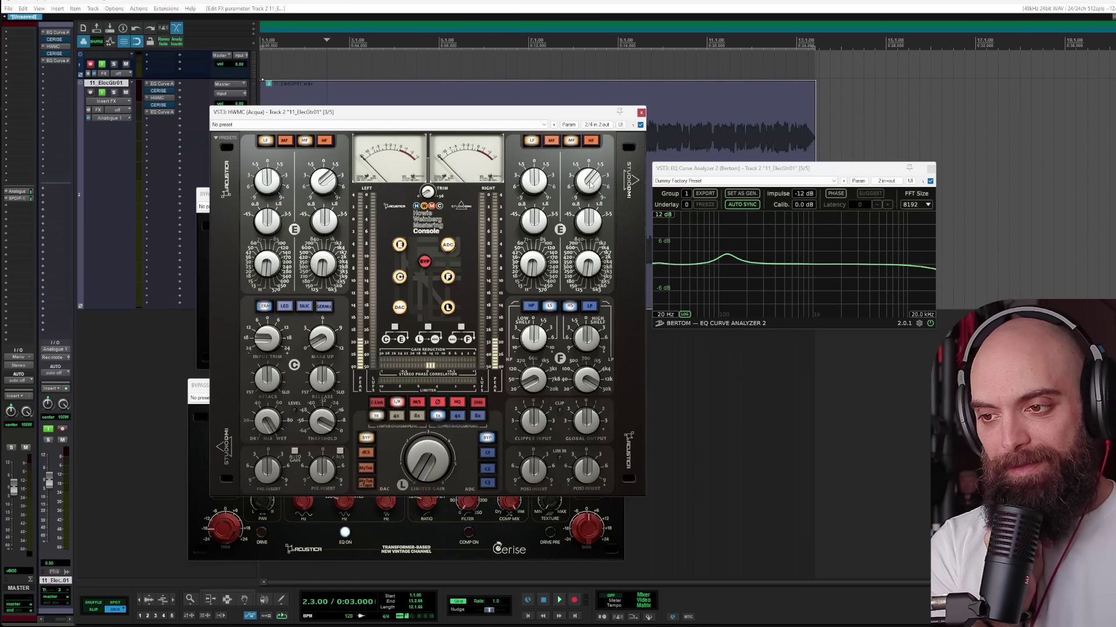
drag(534, 185, 534, 177)
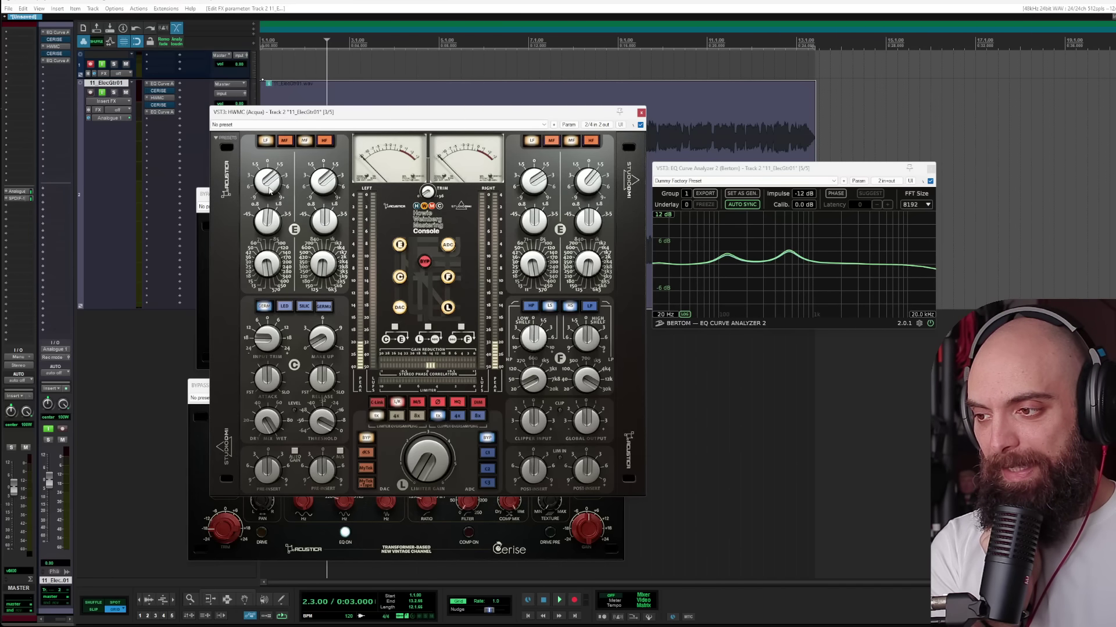
drag(271, 185, 270, 179)
mouse_move(791, 253)
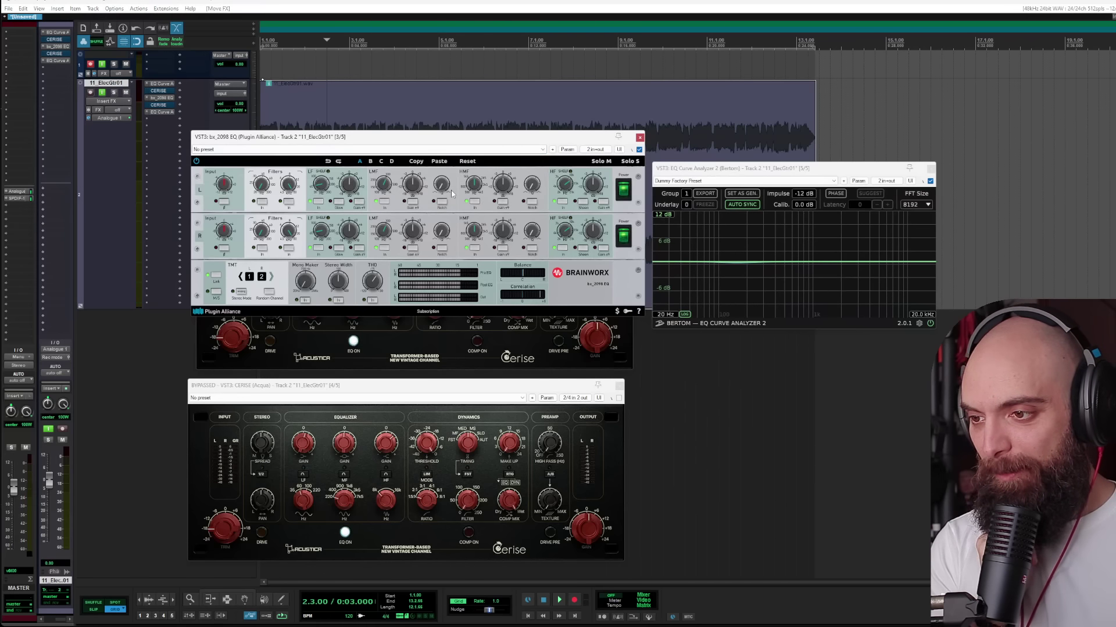
Step: Boost a midrange band in bx_2098 EQ and step forward through several TMT left/right channel pairs
drag(420, 191, 417, 190)
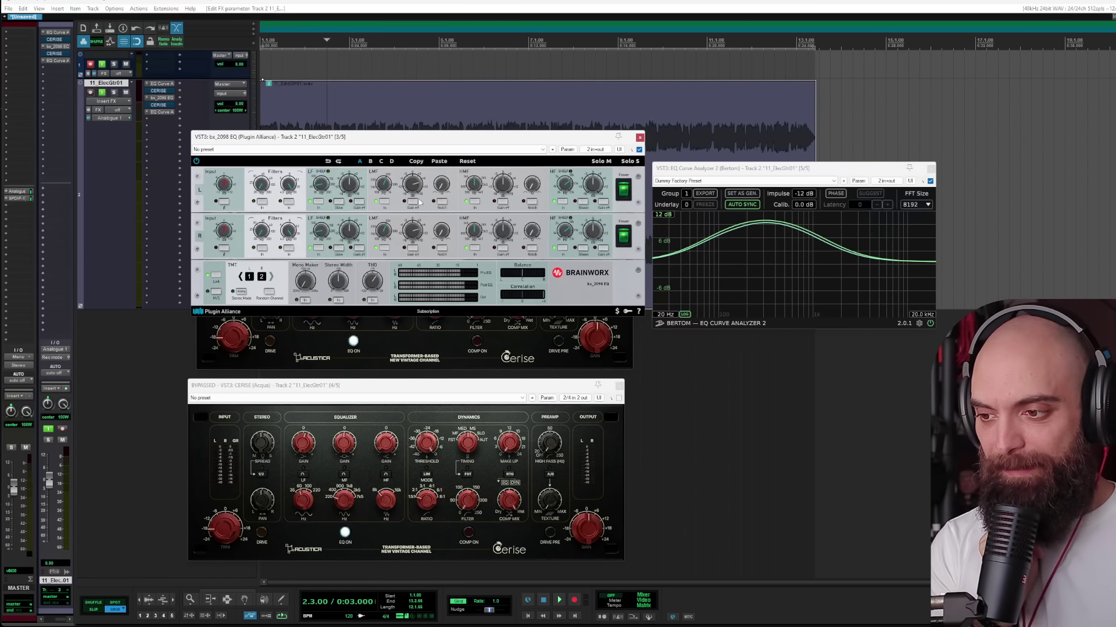
click(271, 277)
click(271, 277)
click(270, 277)
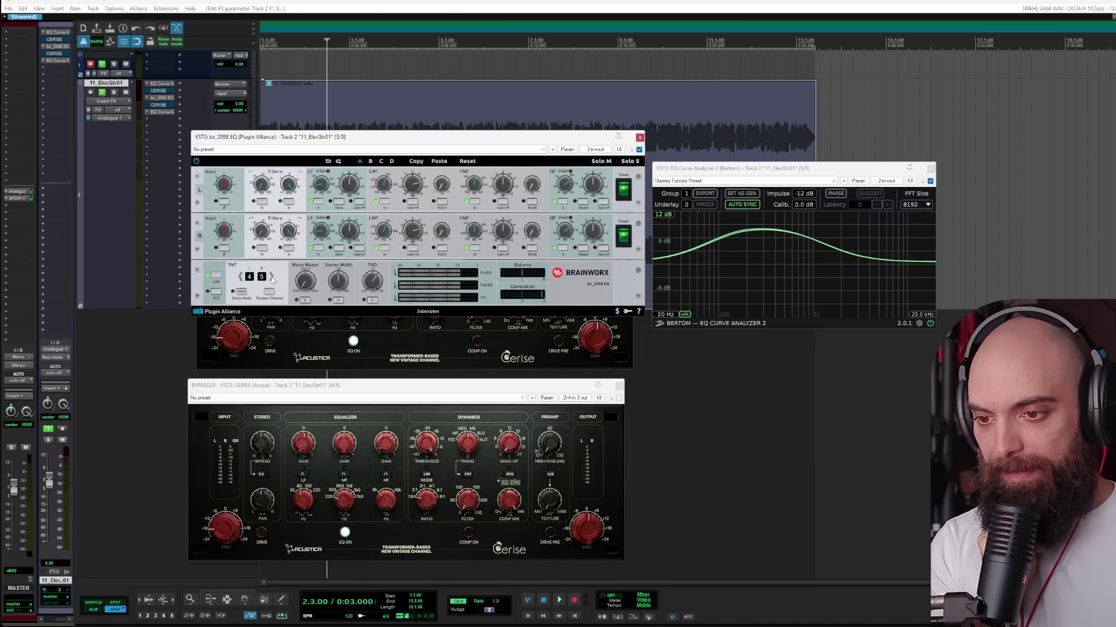
click(272, 277)
click(272, 277)
click(272, 277)
Step: Switch the TMT stereo mode to the same channel on both sides and advance to channel 10
click(240, 292)
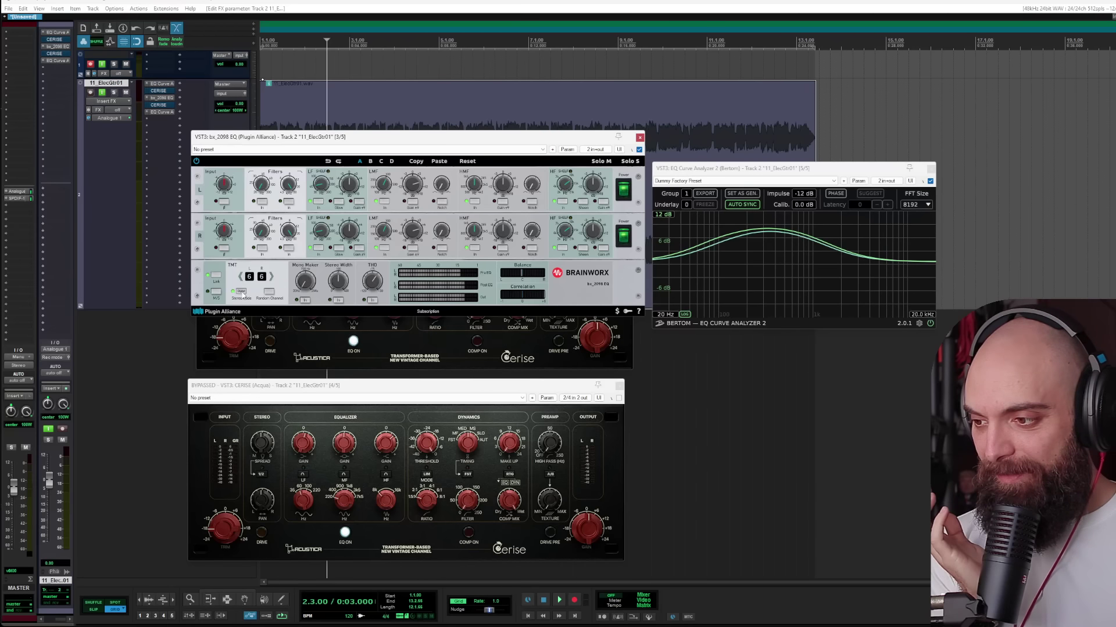
click(271, 277)
click(272, 277)
click(271, 277)
click(271, 277)
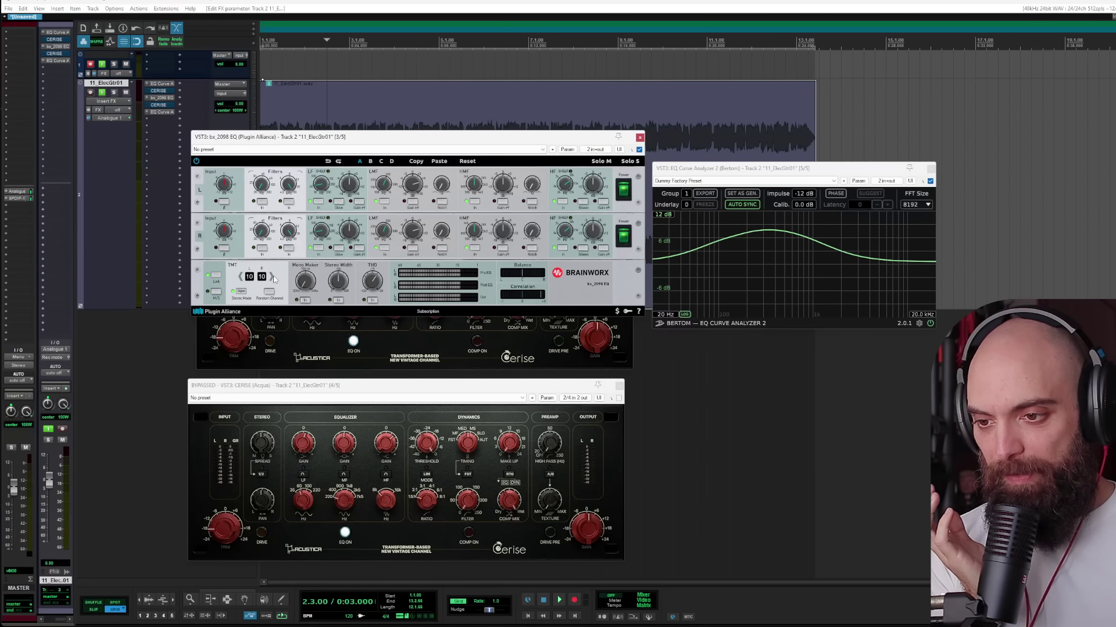
Step: Return the TMT stereo mode to differing left/right channels and randomize the channel pair several times
click(240, 291)
click(270, 293)
click(270, 293)
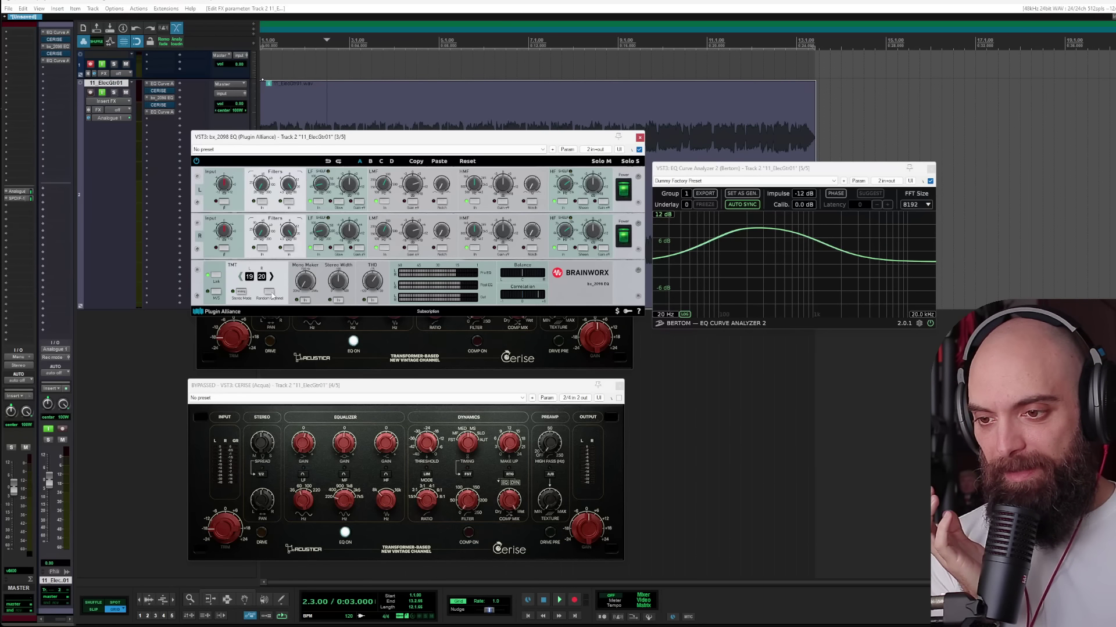
click(270, 293)
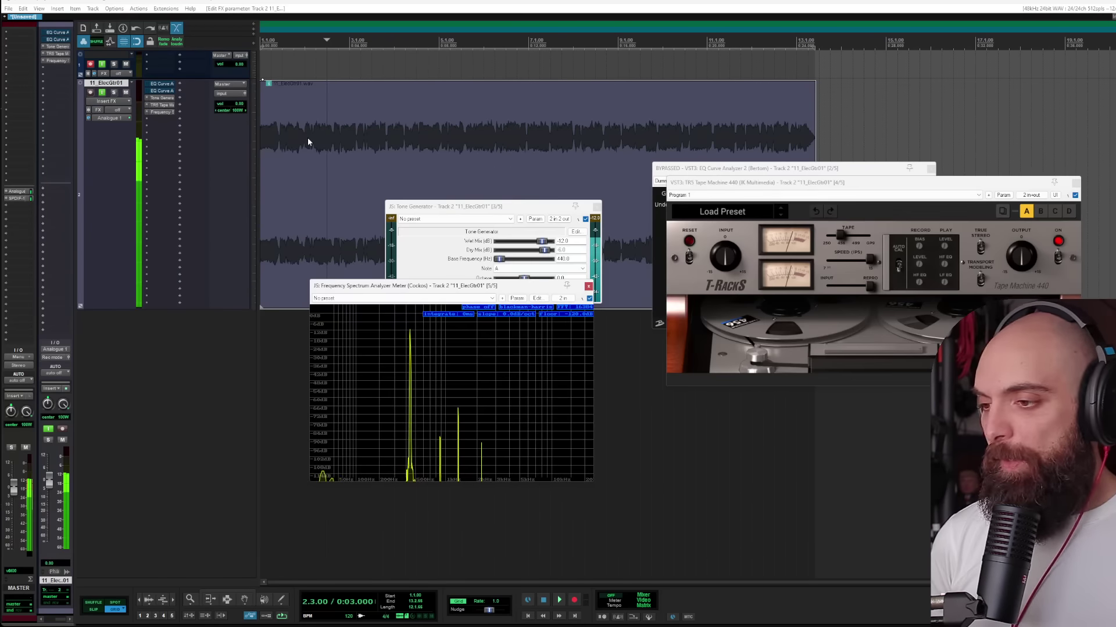
Step: Reposition the Tape Machine 440 window and move the second EQ Curve Analyzer to the end of the effects chain
drag(775, 183, 373, 126)
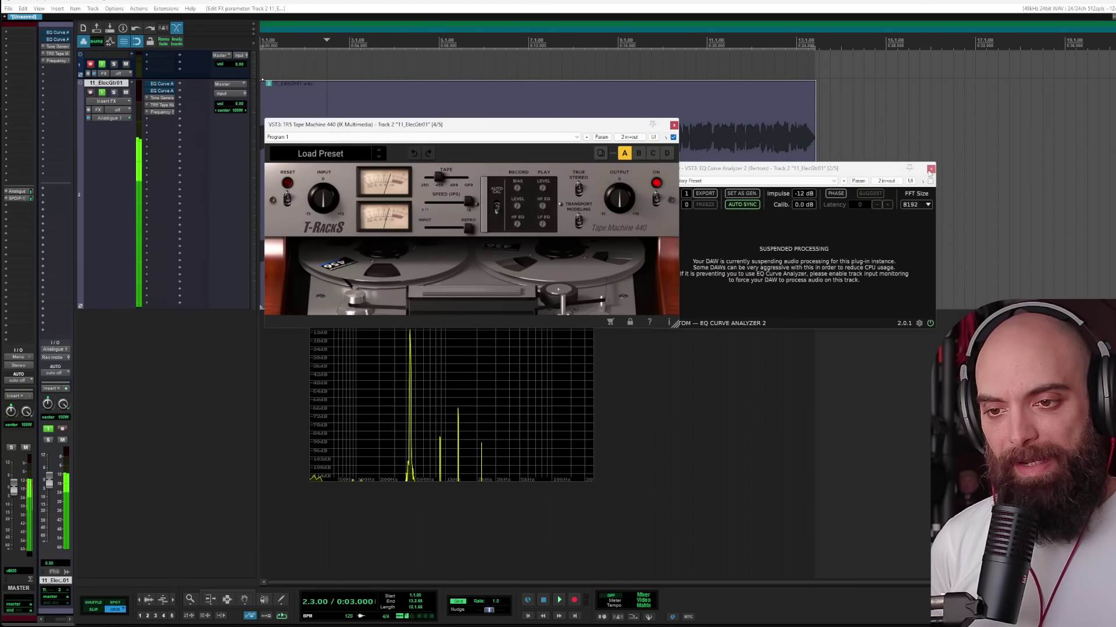
drag(549, 126, 758, 119)
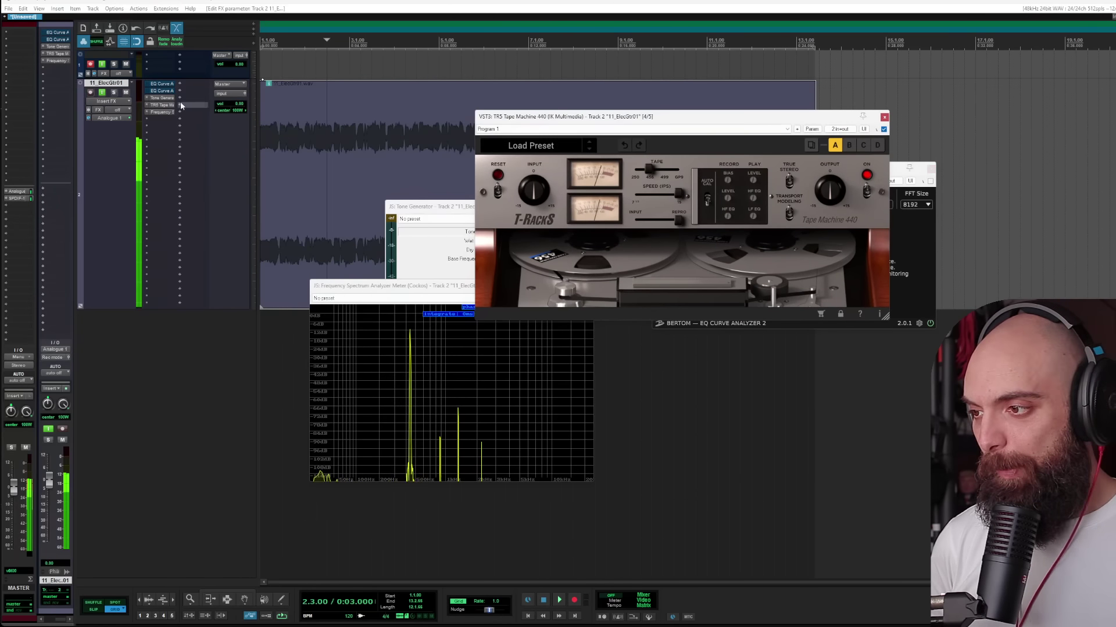
drag(181, 105, 181, 116)
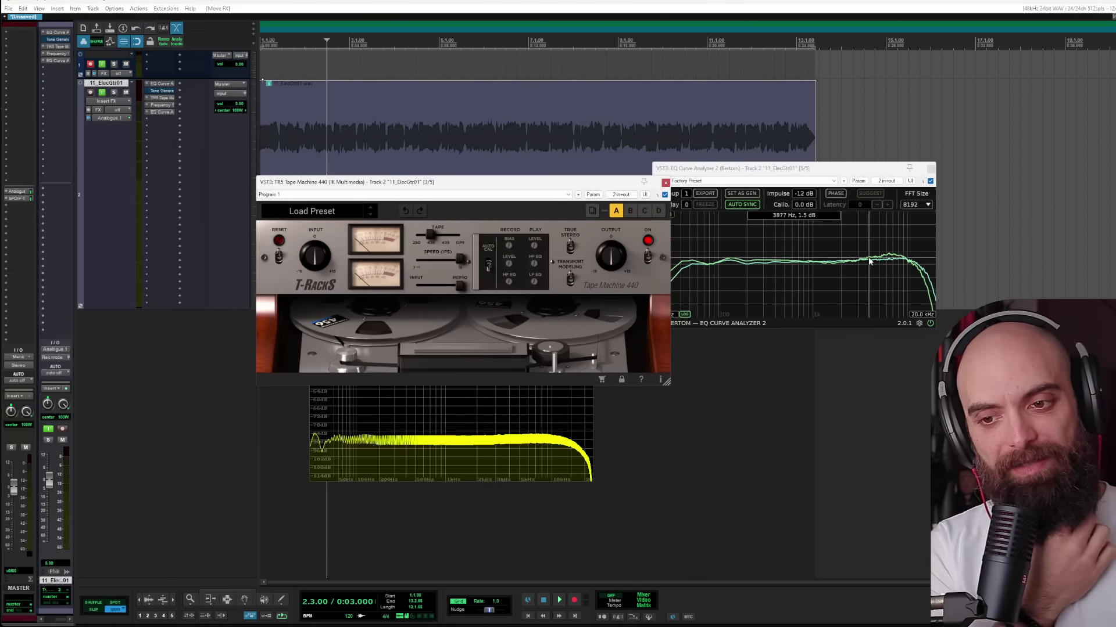
Step: Step through several Tape Machine 440 presets, including 440FInish2, to compare their left and right frequency curves
click(369, 215)
click(369, 216)
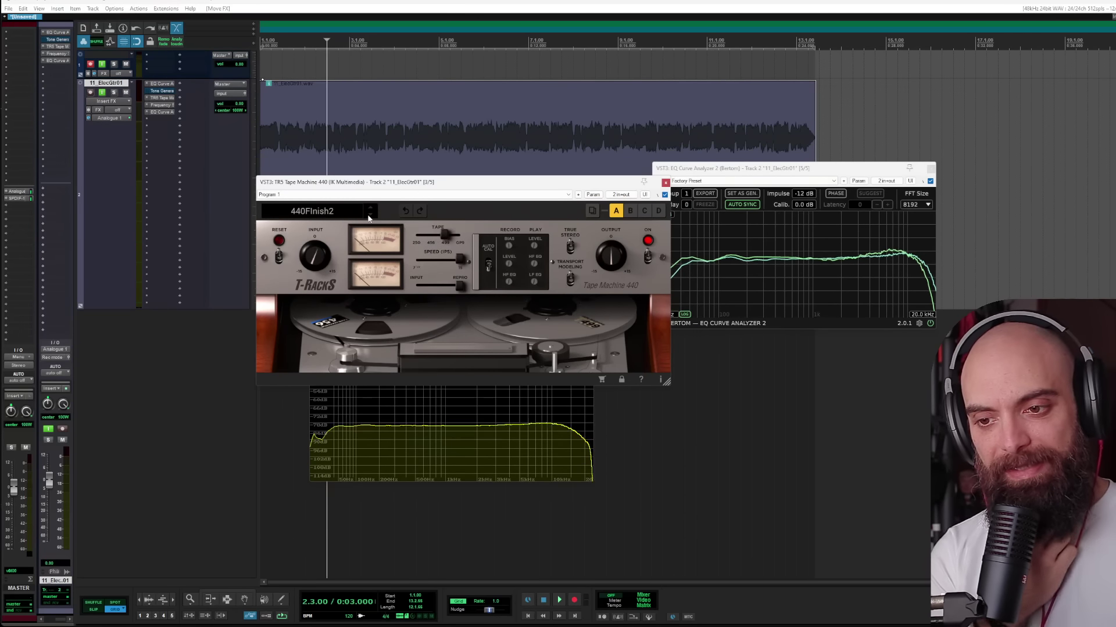
click(369, 215)
click(369, 215)
click(369, 215)
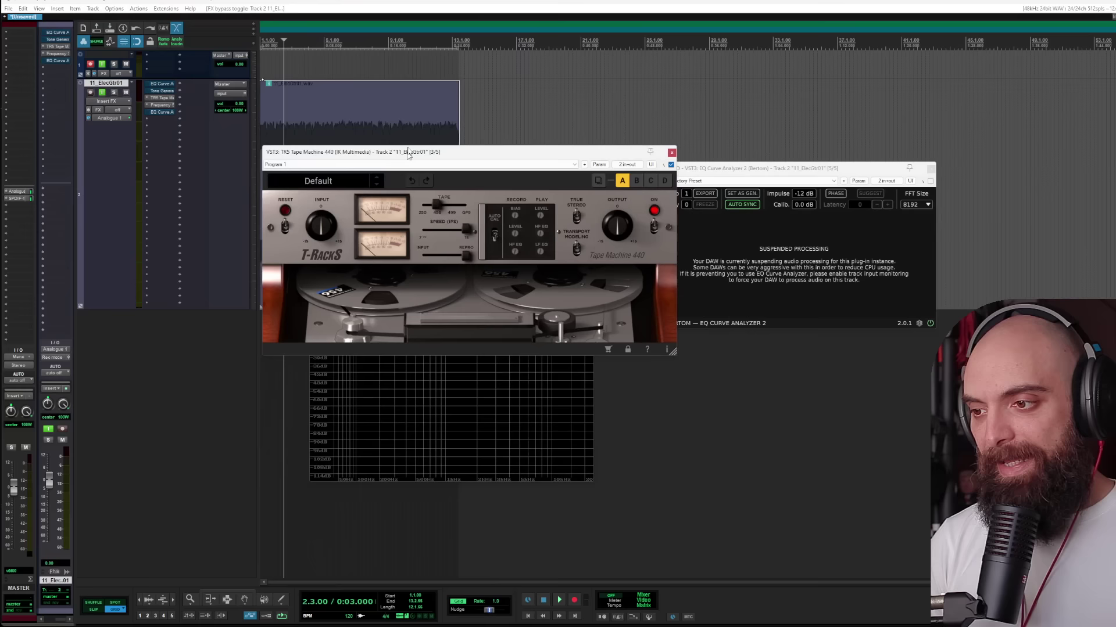
Step: Shift the Tape Machine 440 window upward and audition the 80 BPM hi-hat loop in Splice's acoustic drum loop results
drag(408, 153, 405, 136)
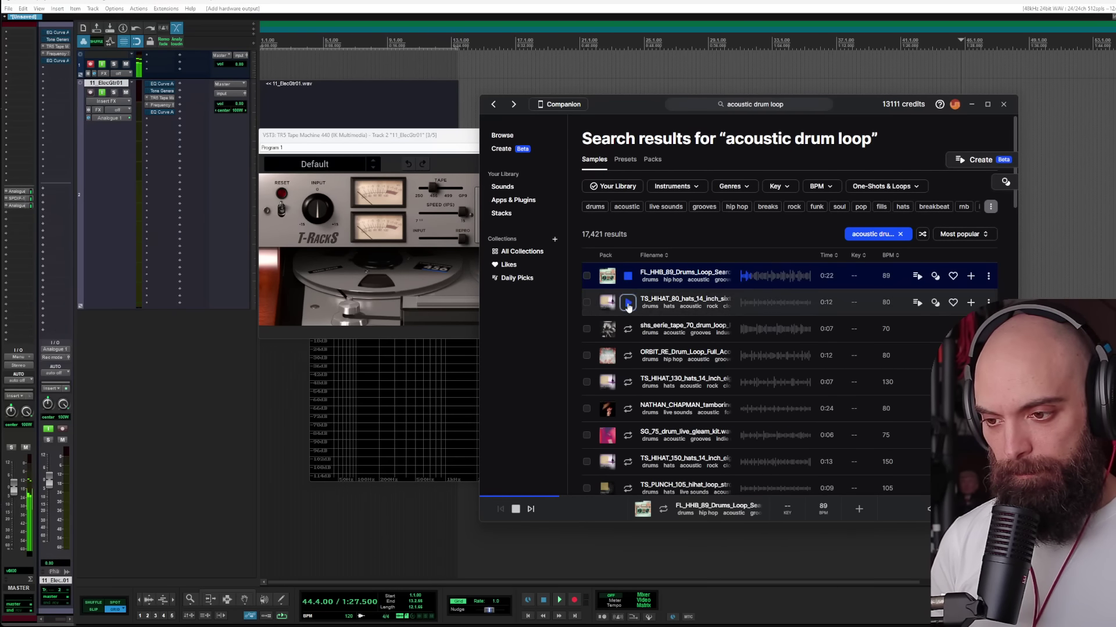
click(628, 303)
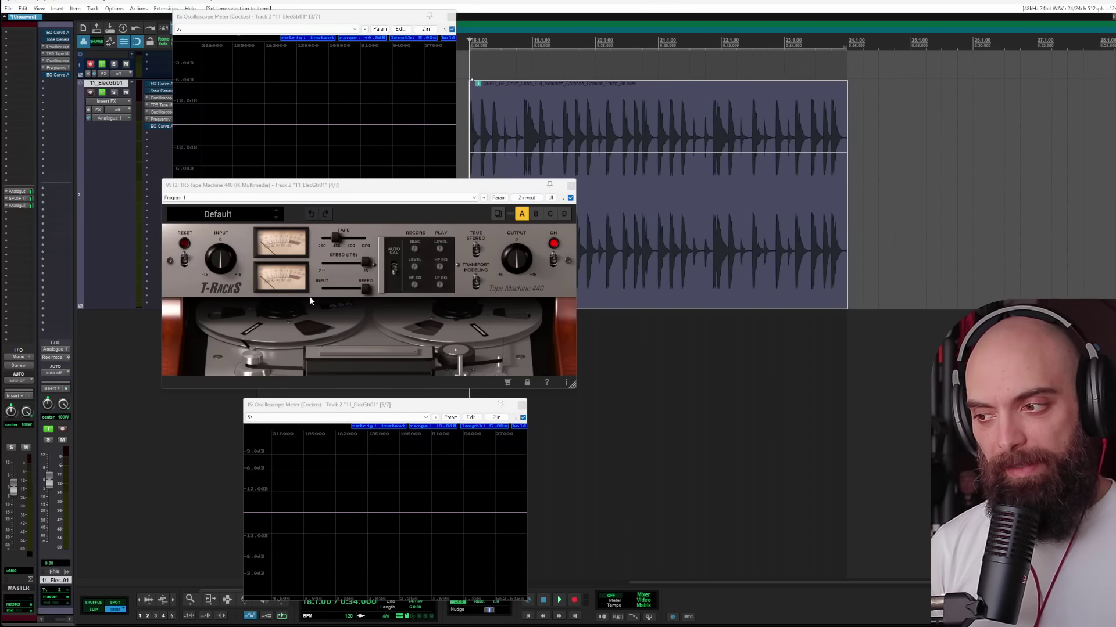
Step: Play and stop the drum loop repeatedly to compare the oscilloscope waveforms before and after Tape Machine 440
key(space)
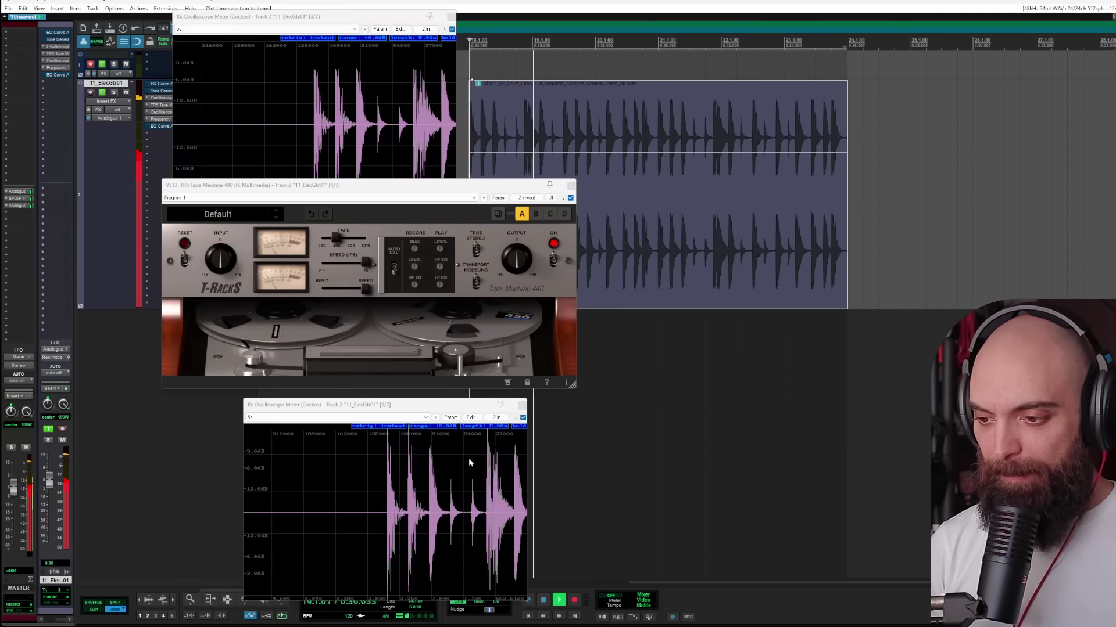
key(space)
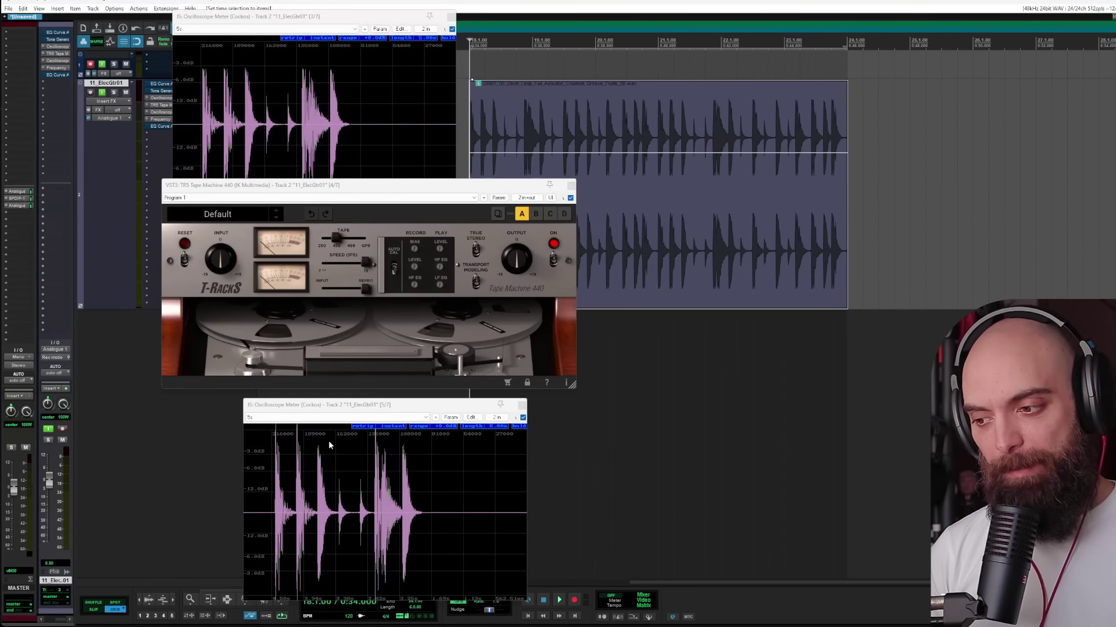
key(space)
key(space)
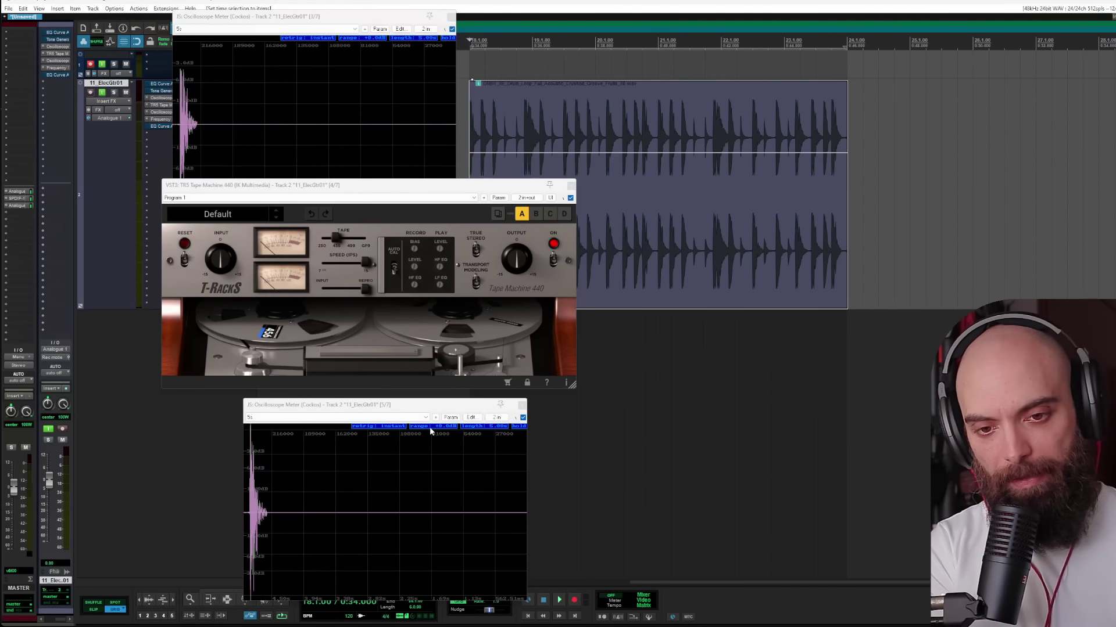
key(space)
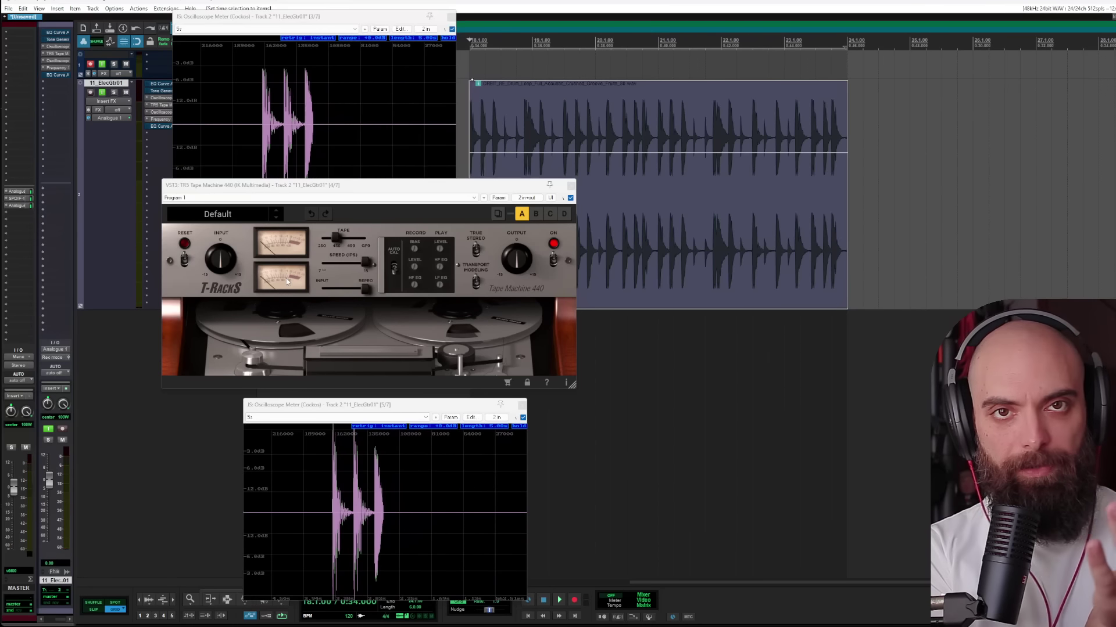
Step: Insert FreeClip directly before Tape Machine 440 and lower its clip ceiling while the drum loop plays
click(152, 132)
drag(157, 133, 157, 105)
drag(682, 233, 689, 228)
key(space)
drag(757, 256, 755, 281)
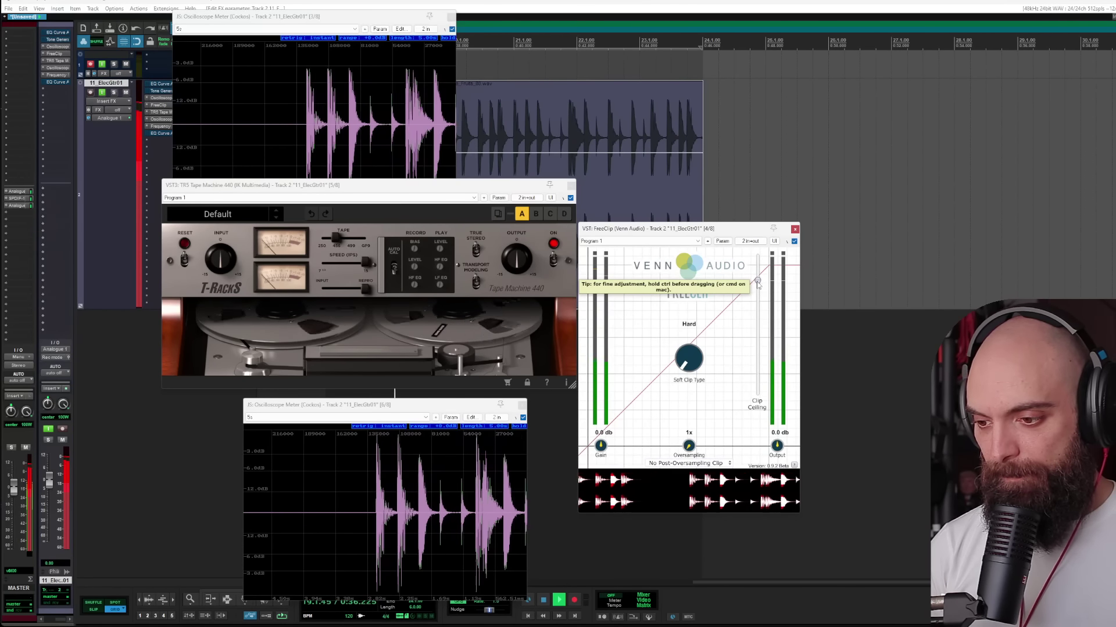
key(space)
Step: Copy FreeClip to the slot after Tape Machine 440 and compare drum loop playback with the copy bypassed and enabled
drag(160, 105, 162, 115)
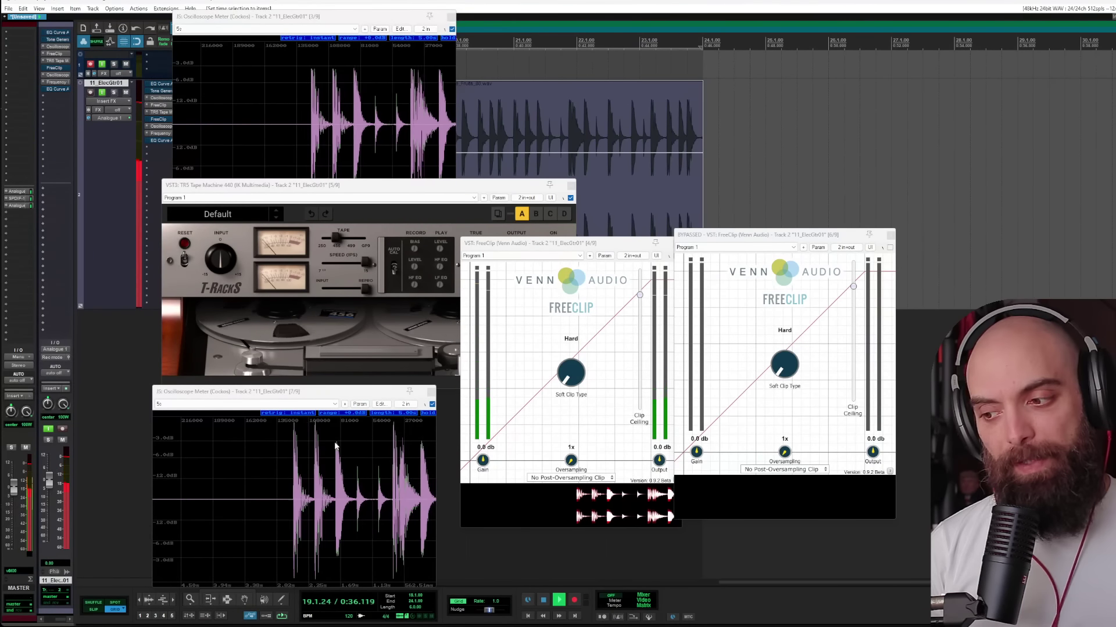
key(space)
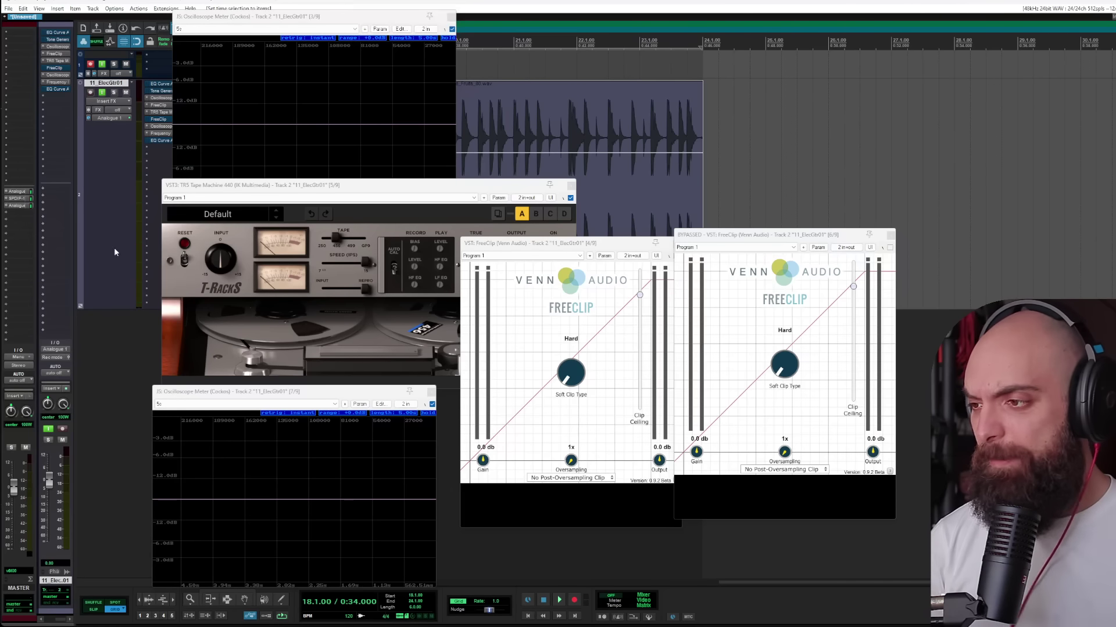
shift+click(153, 119)
key(space)
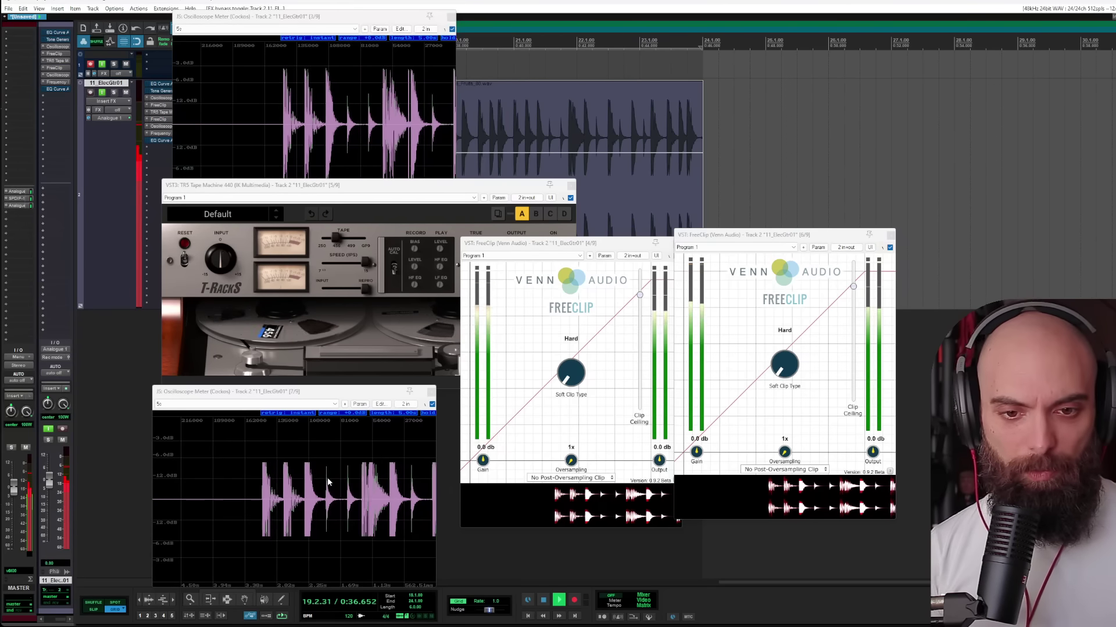
key(space)
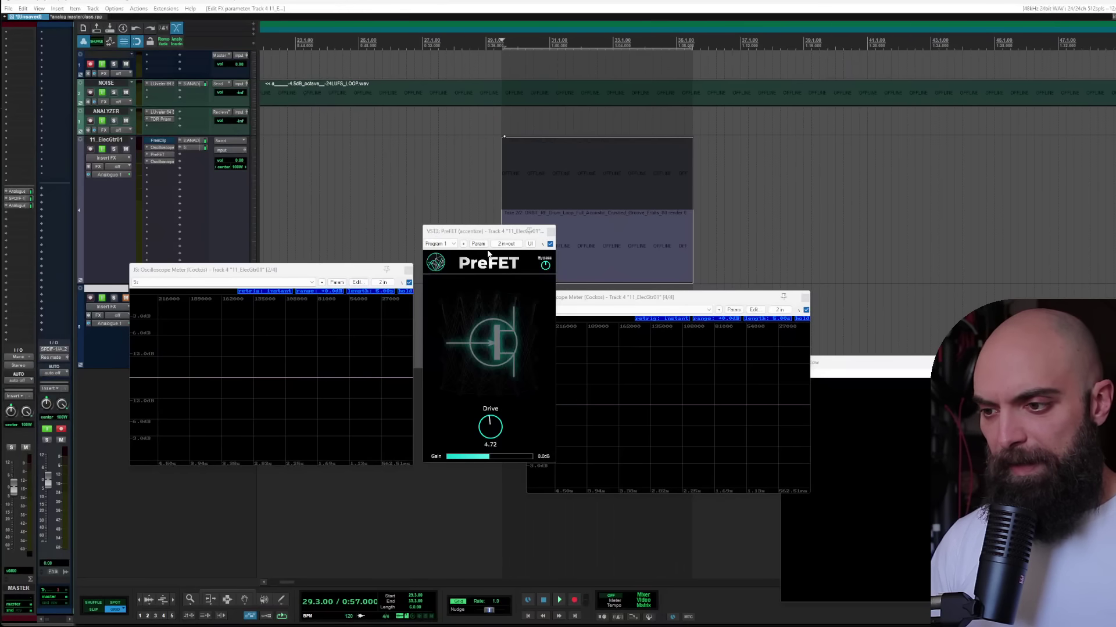
Step: Line up the second oscilloscope window beside PreFET and read the PreFET description on its plugins4free page in Chrome
drag(626, 298, 660, 276)
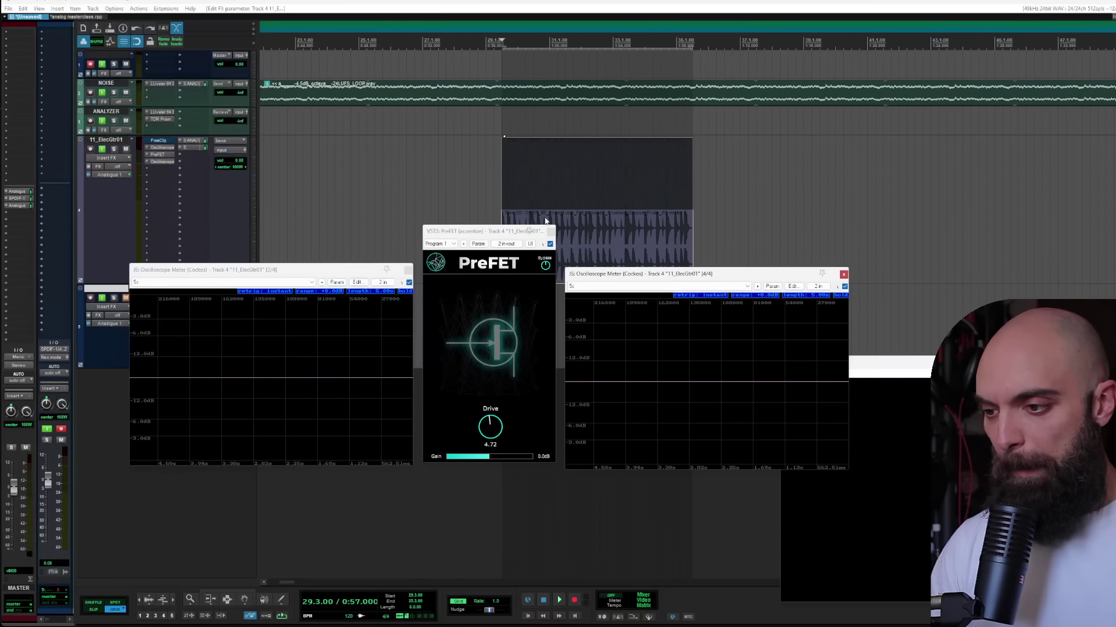
key(alt+Tab)
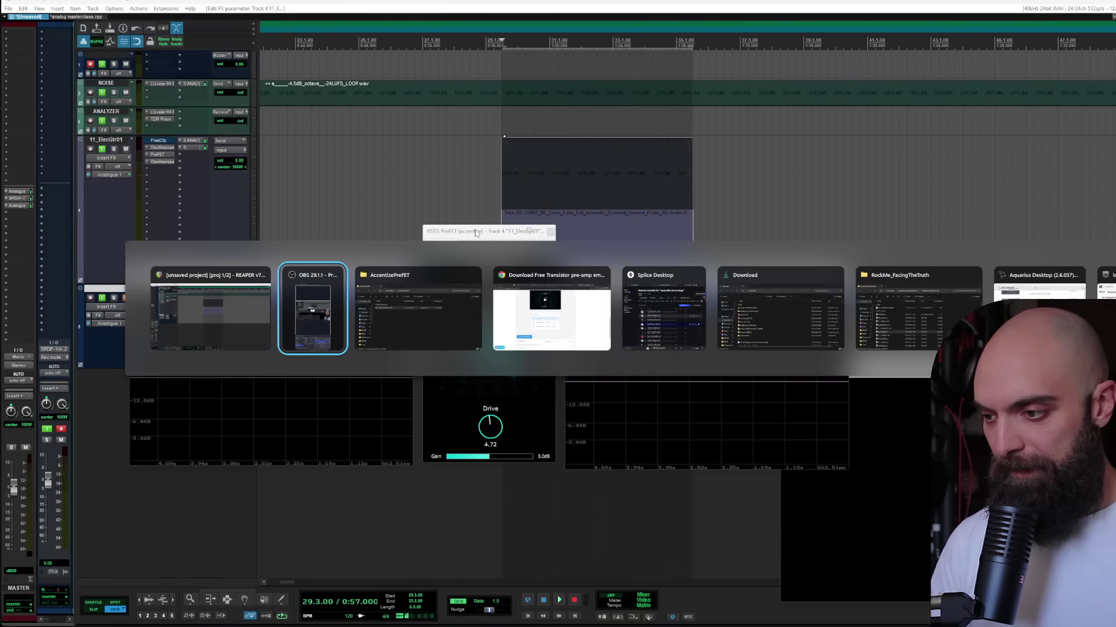
scroll(304, 222, up, 10)
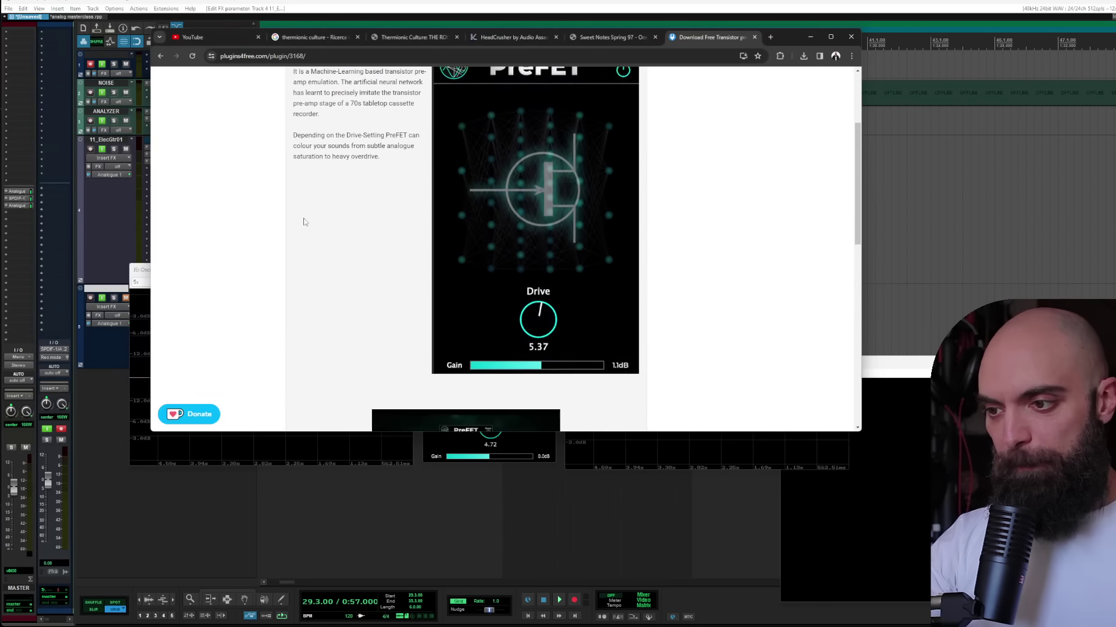
scroll(303, 219, down, 1)
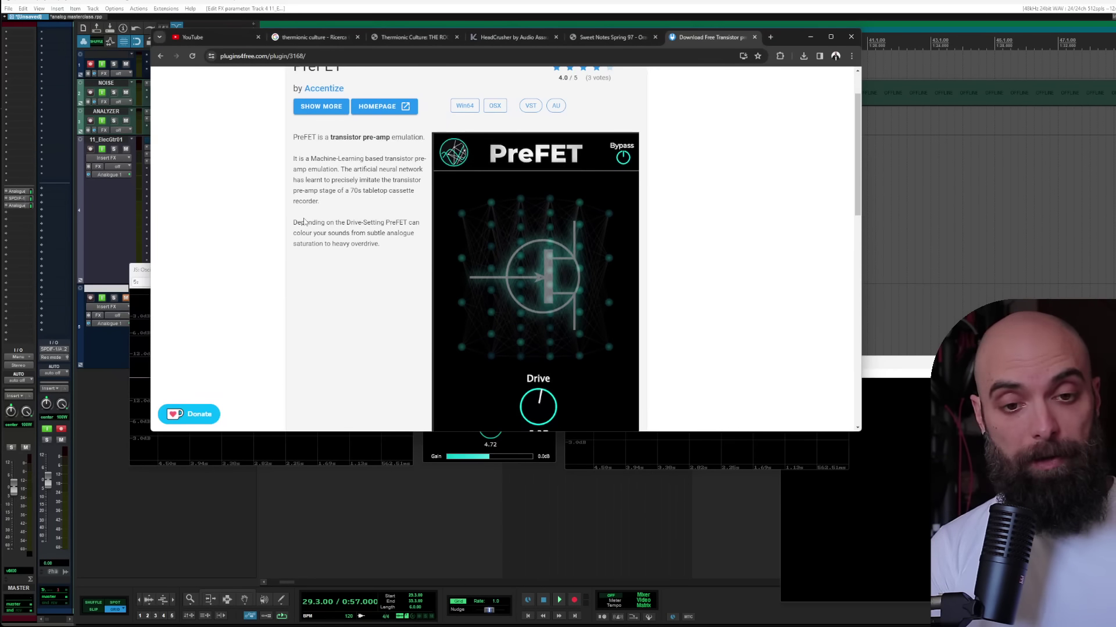
click(810, 36)
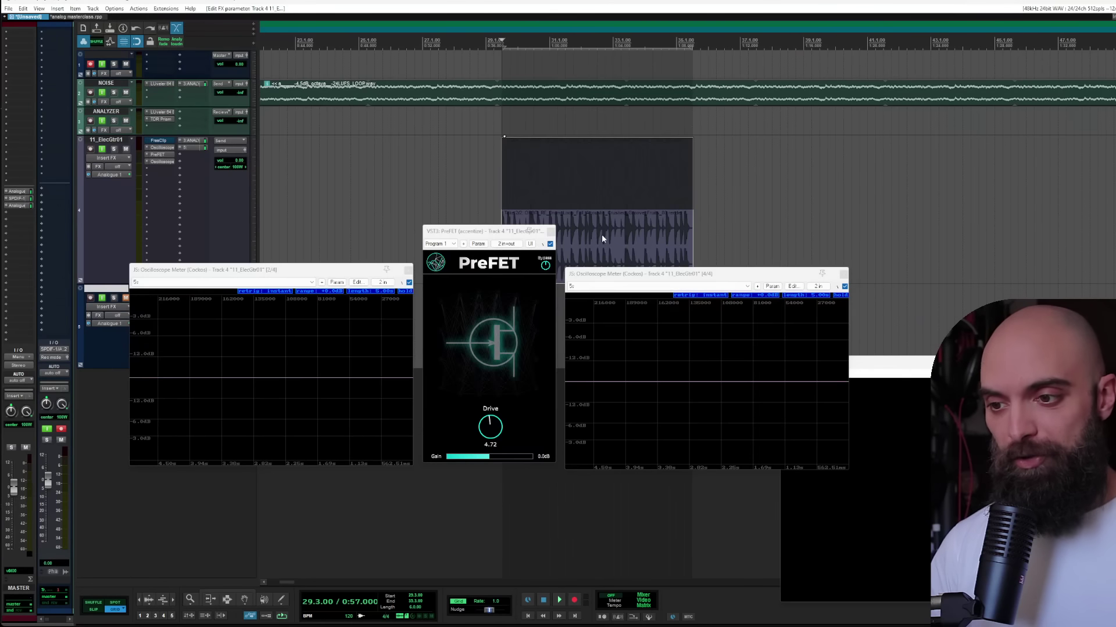
Step: Play the drum loop through PreFET to compare the oscilloscope waveforms before and after it
click(495, 209)
key(space)
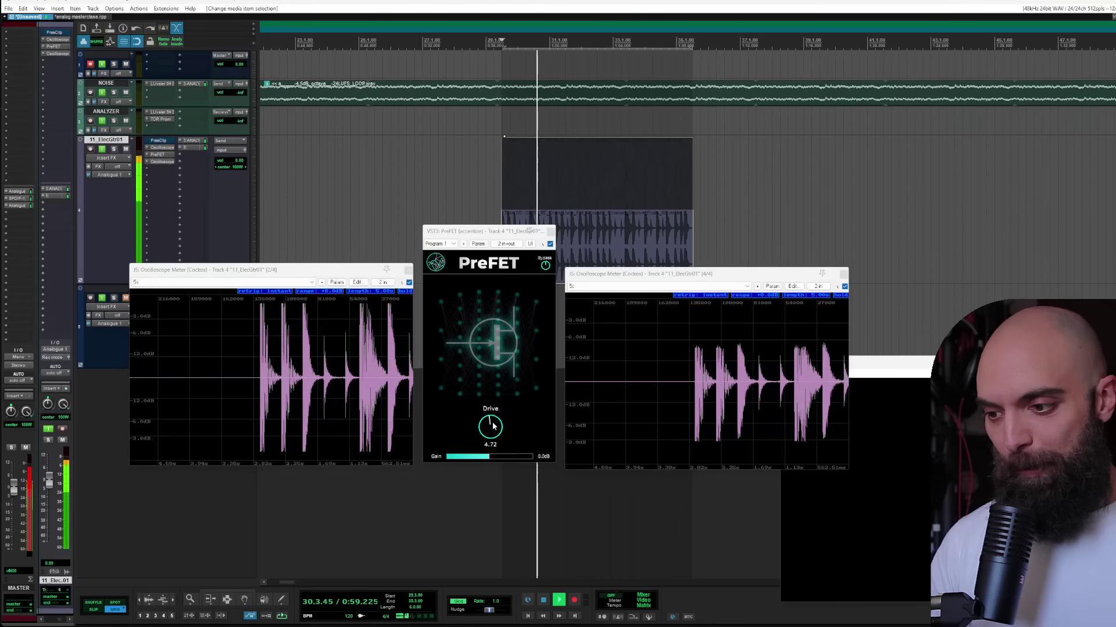
Step: Lower the PreFET drive while the drum loop plays and stop playback
mouse_move(491, 428)
mouse_down()
mouse_move(500, 494)
mouse_move(495, 413)
mouse_move(490, 451)
mouse_up()
key(space)
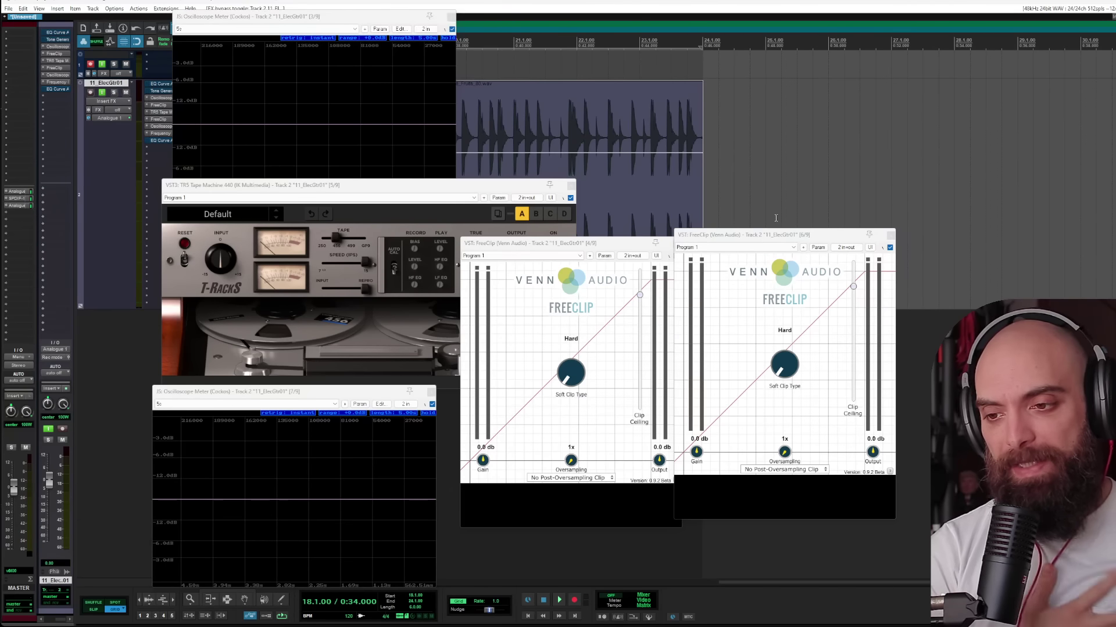
Step: Set the FreeClip after Tape Machine 440 to Hyperbolic Tan soft clipping with 4x oversampling and audition the drum loop
click(774, 239)
drag(774, 238, 774, 239)
drag(786, 455, 792, 488)
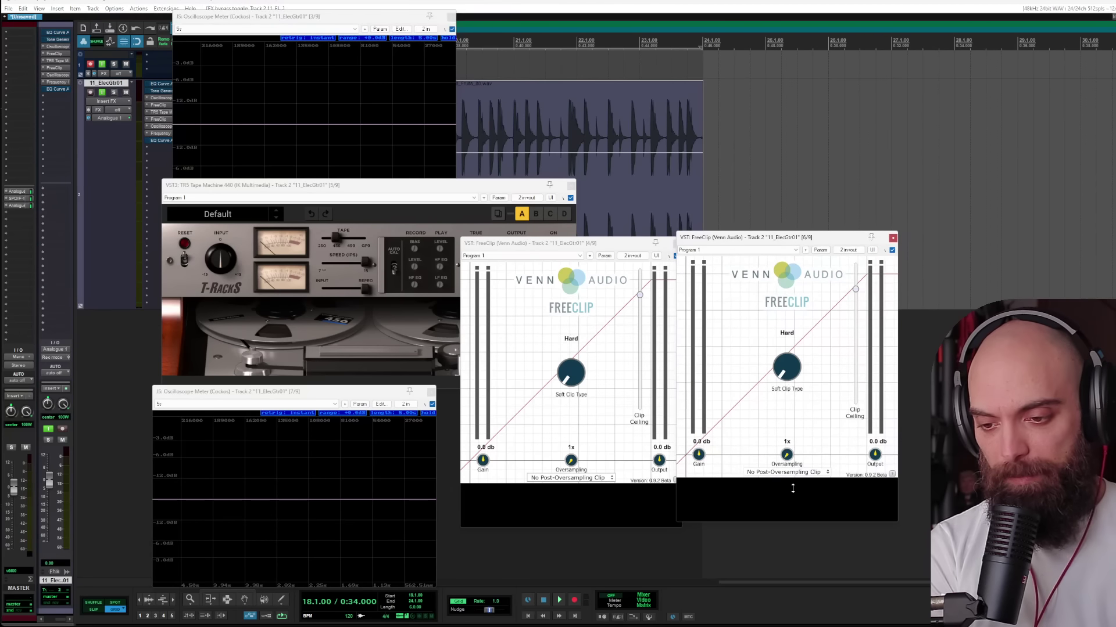
drag(791, 364, 782, 375)
click(536, 127)
key(space)
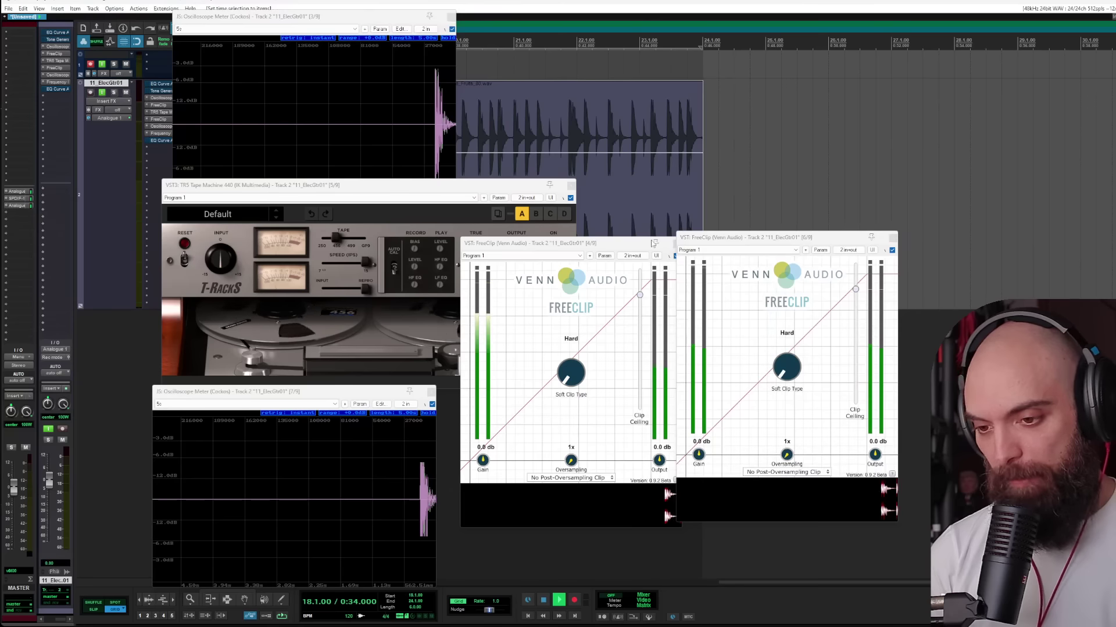
key(space)
drag(786, 454, 785, 423)
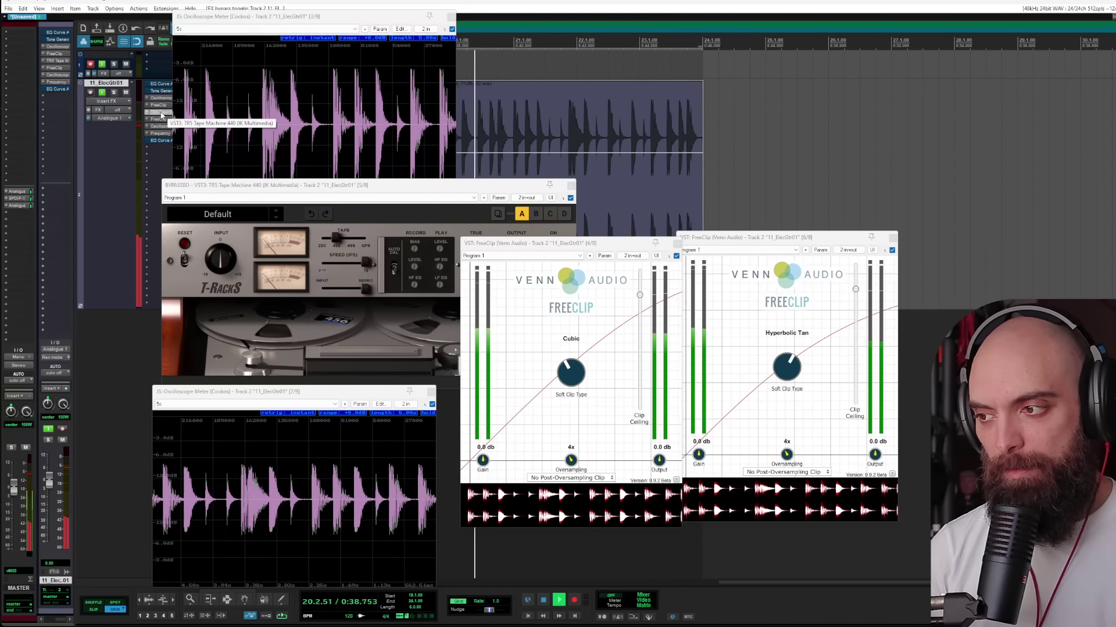
Step: Toggle the bypass of Tape Machine 440 between the two FreeClips to compare the playing drum loop, then stop playback
shift+click(161, 115)
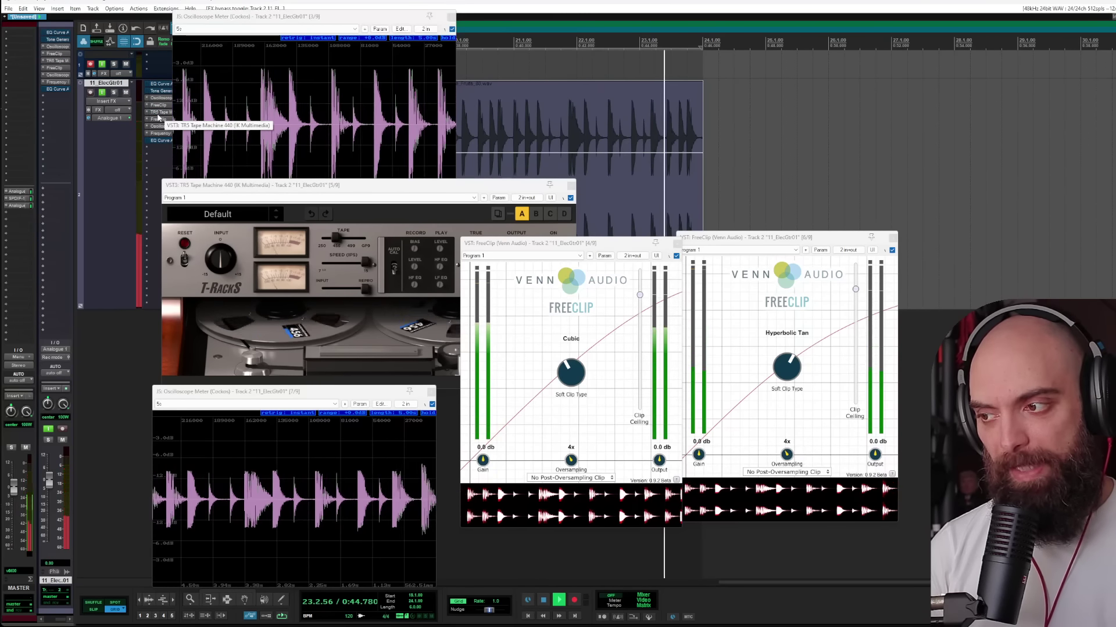
shift+click(158, 117)
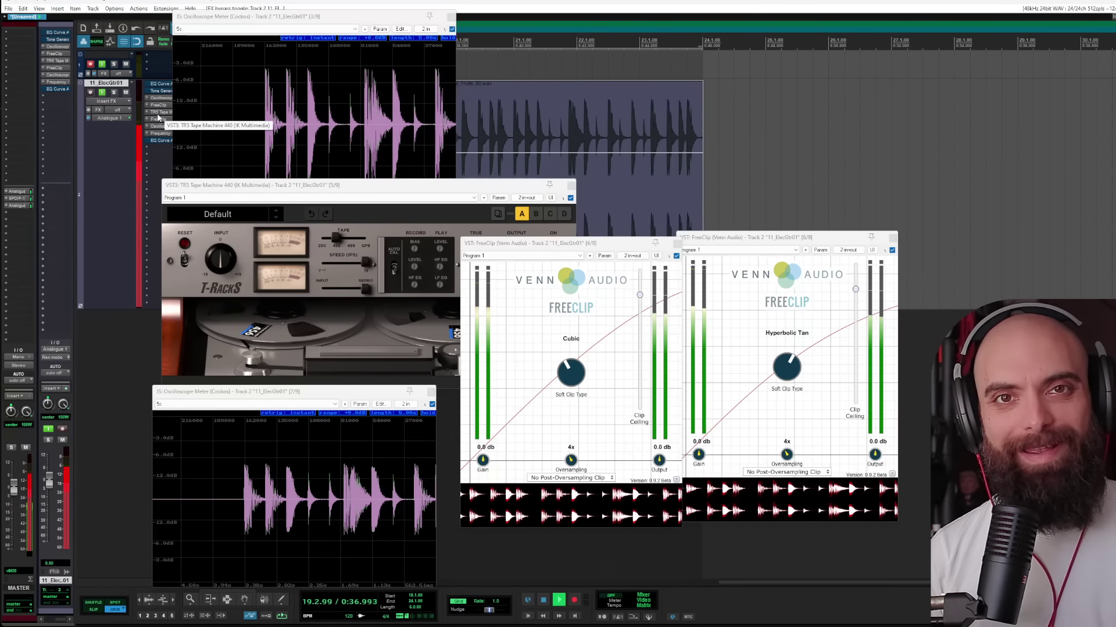
key(space)
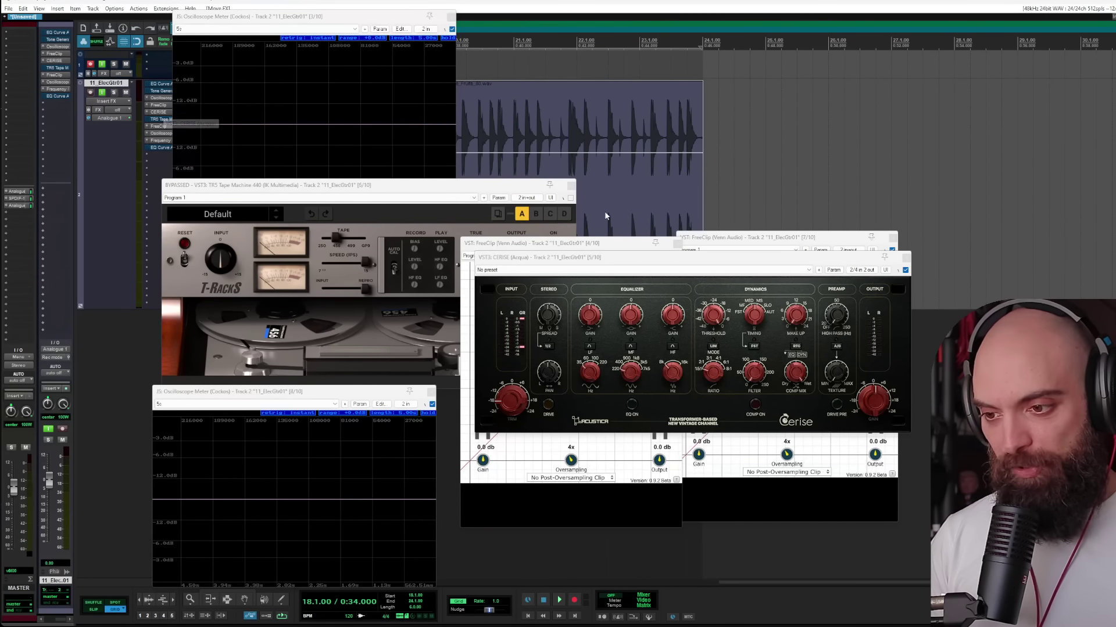
Step: Turn on the Cerise EQ while the drum loop plays and close the Tape Machine 440 window
key(space)
drag(605, 258, 469, 215)
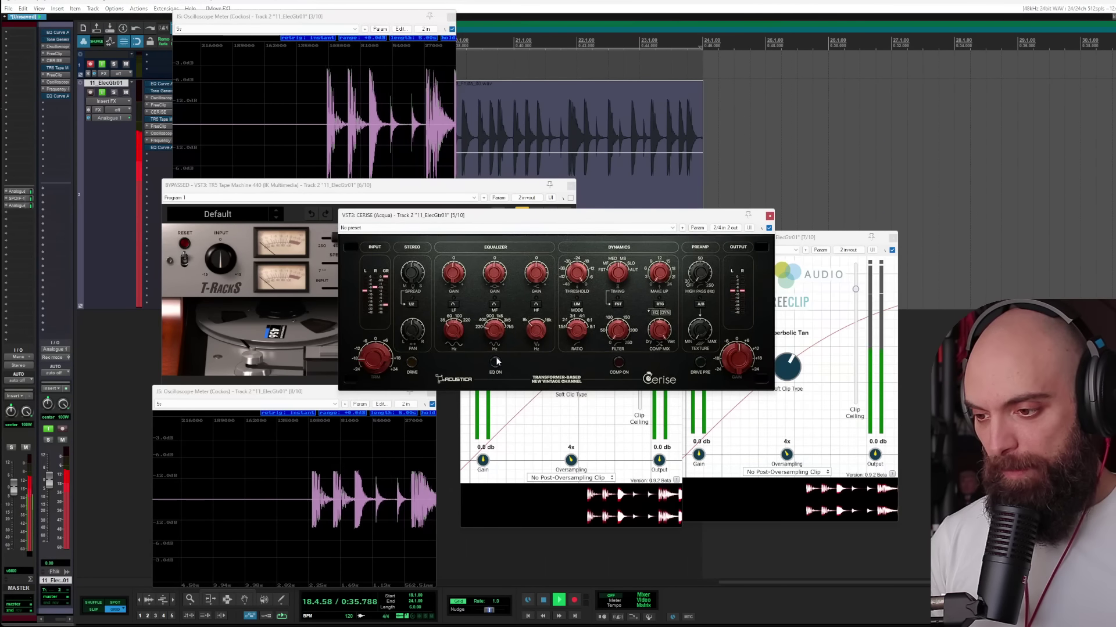
click(496, 361)
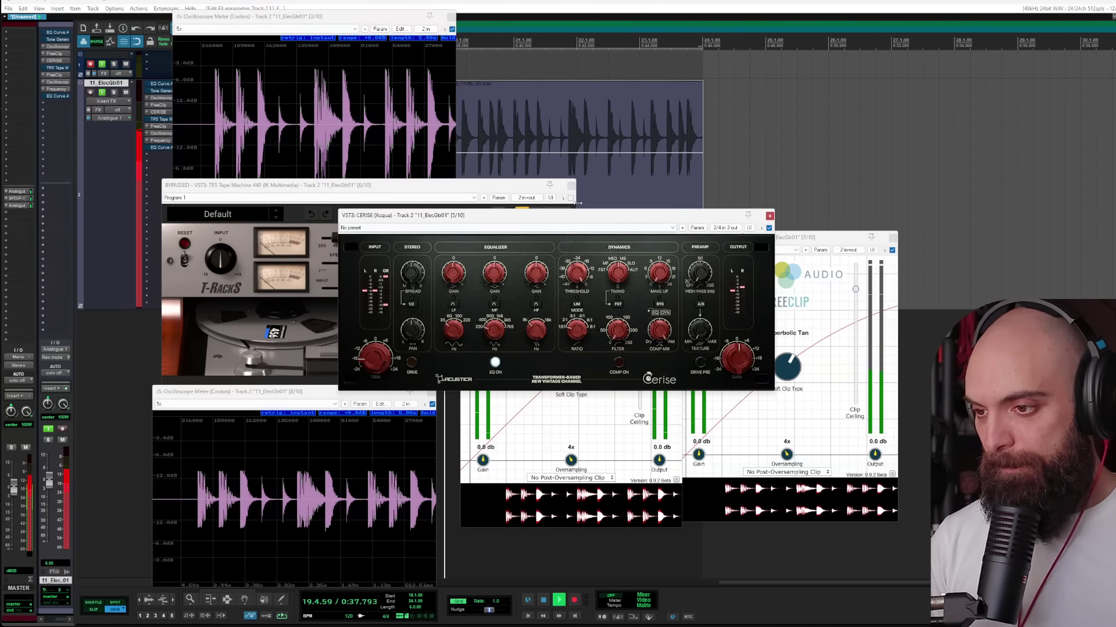
click(572, 185)
drag(562, 219, 530, 216)
key(space)
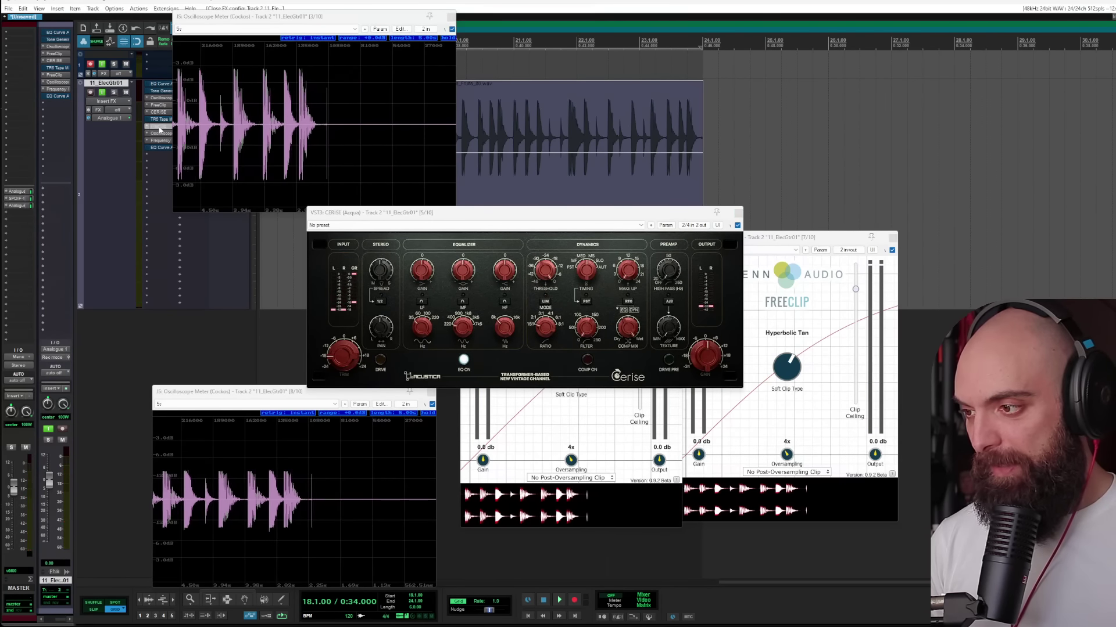
Step: Bypass both FreeClip instances and try a low-frequency gain boost in Cerise while the drum loop plays
shift+click(159, 127)
shift+click(158, 106)
key(space)
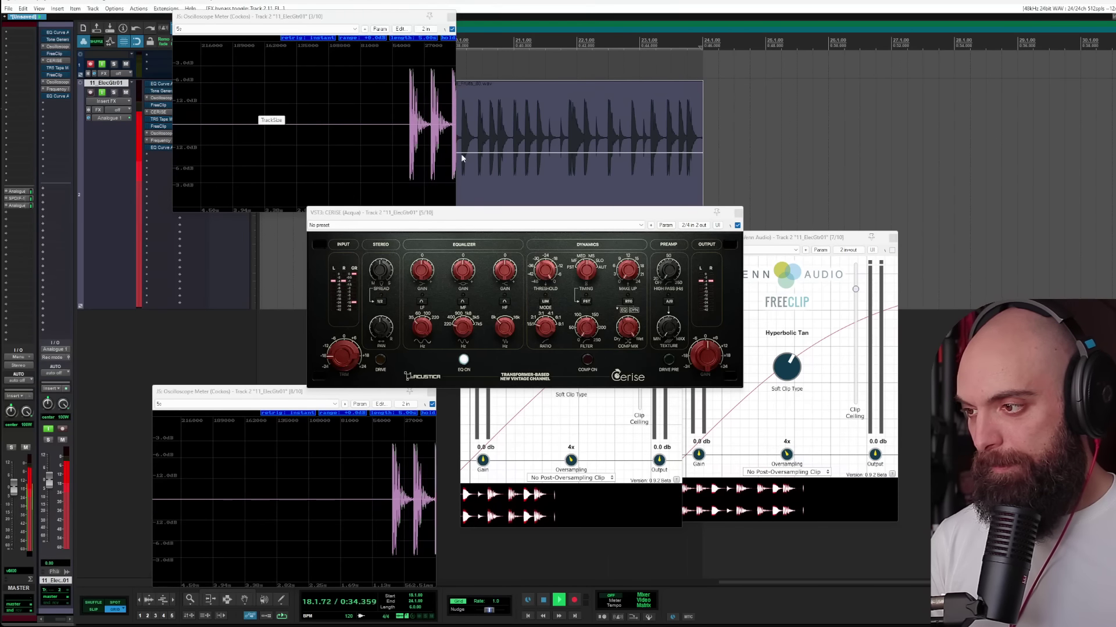
drag(468, 213, 380, 207)
drag(334, 267, 335, 227)
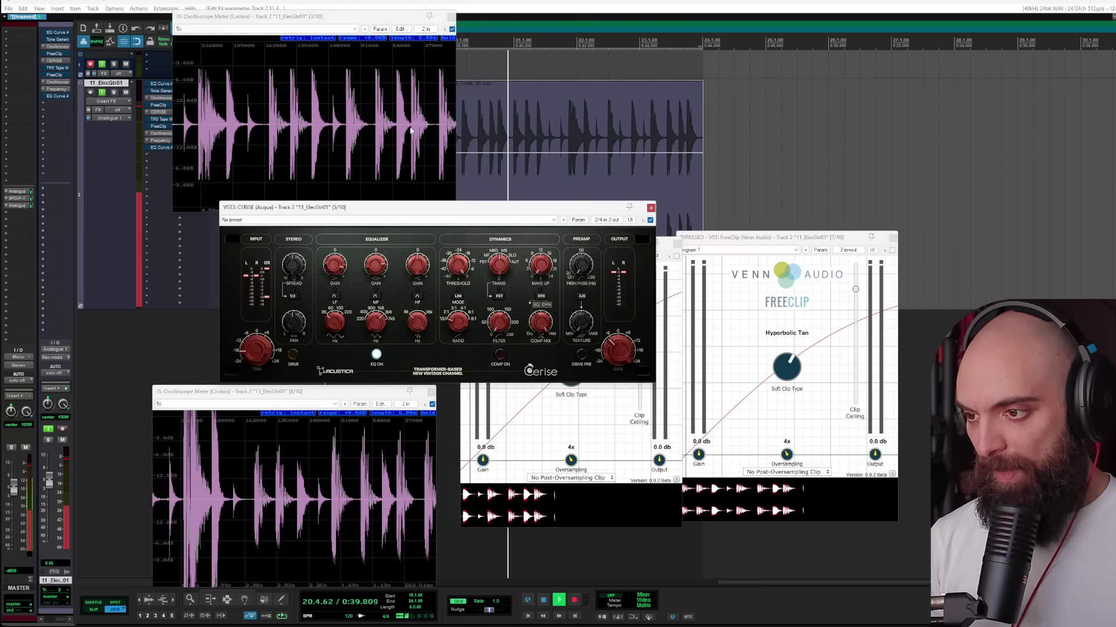
key(space)
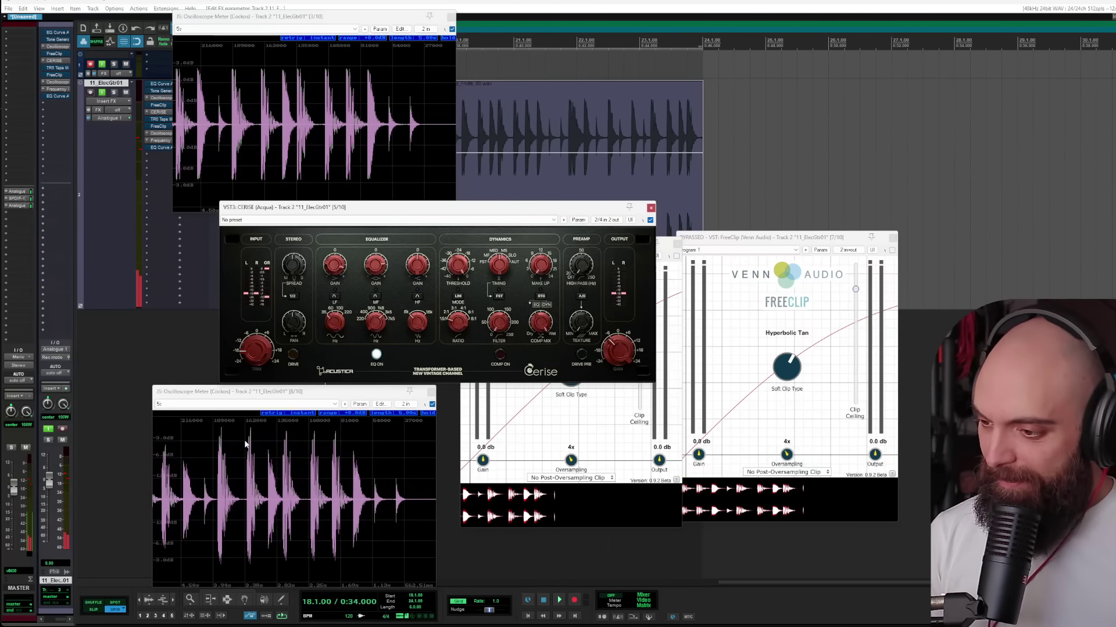
Step: Re-enable the FreeClip after Cerise and raise its clip ceiling slightly during drum loop playback
key(space)
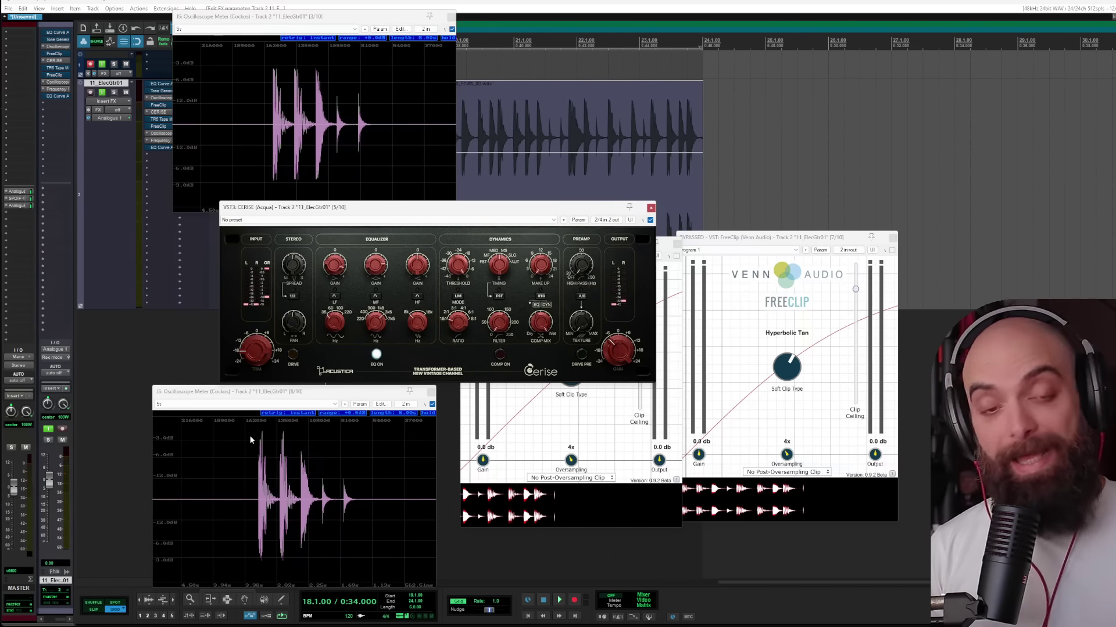
click(892, 250)
key(space)
click(892, 237)
click(159, 127)
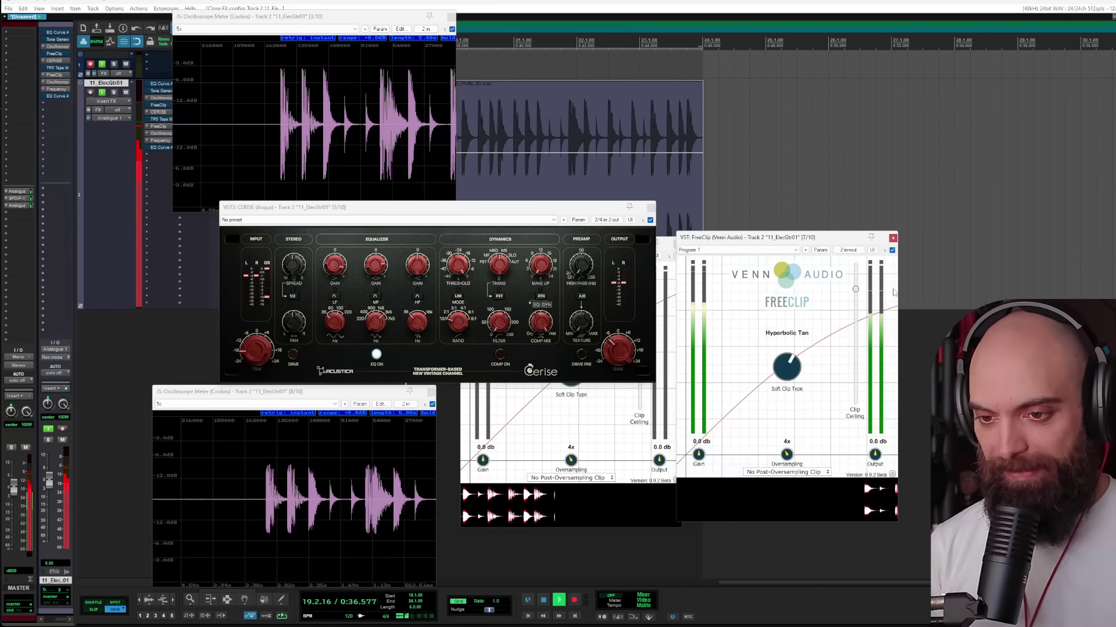
drag(855, 289, 856, 278)
key(space)
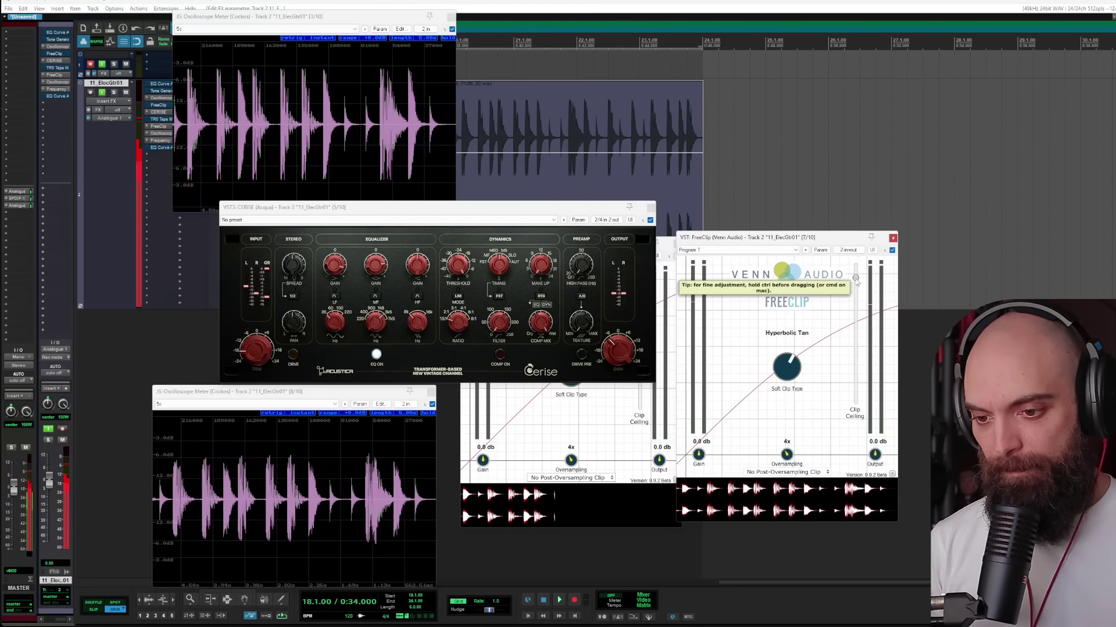
Step: Compare drum loop playback with the FreeClip after Cerise bypassed and enabled
key(space)
click(892, 251)
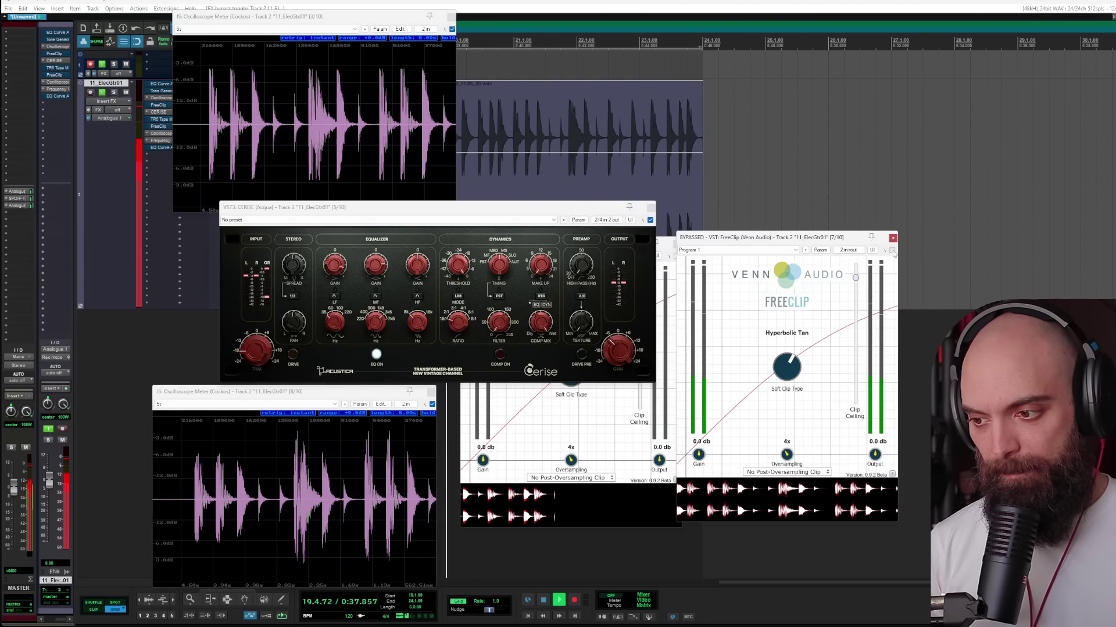
click(893, 250)
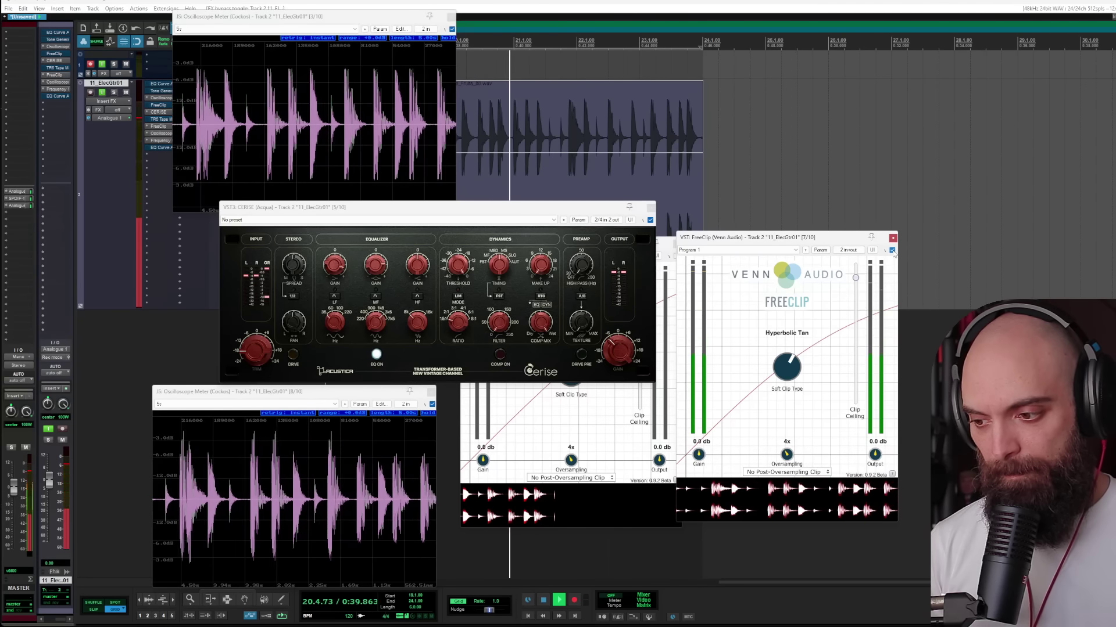
key(space)
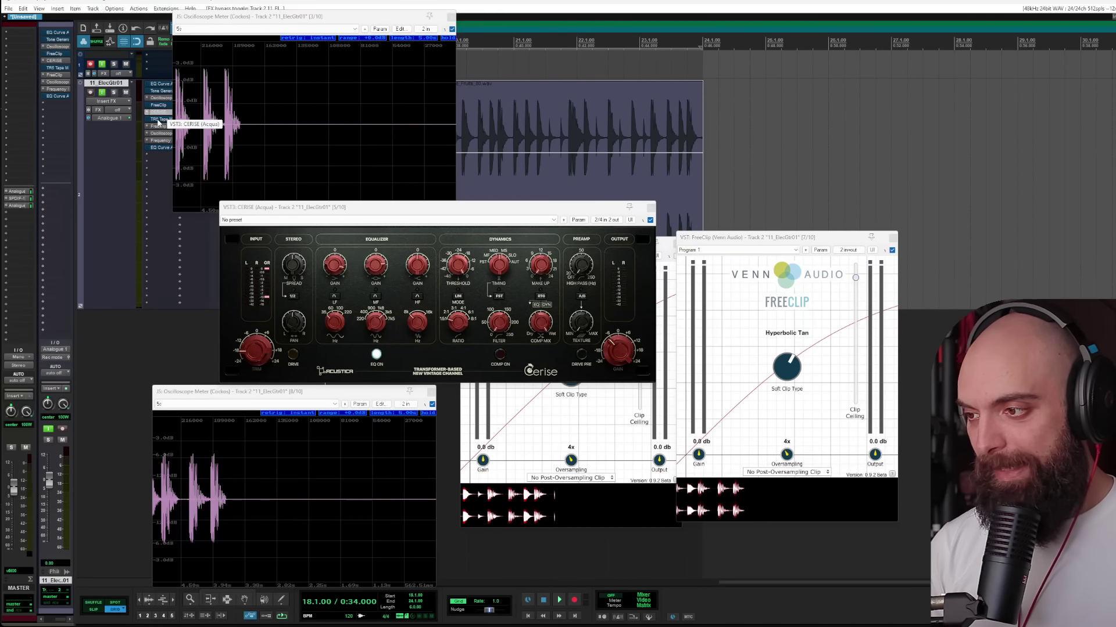
Step: Duplicate Cerise in the next slot and split the left and right track channels between both copies in their pin connectors
drag(157, 121, 158, 119)
drag(595, 260, 328, 375)
click(619, 213)
click(607, 220)
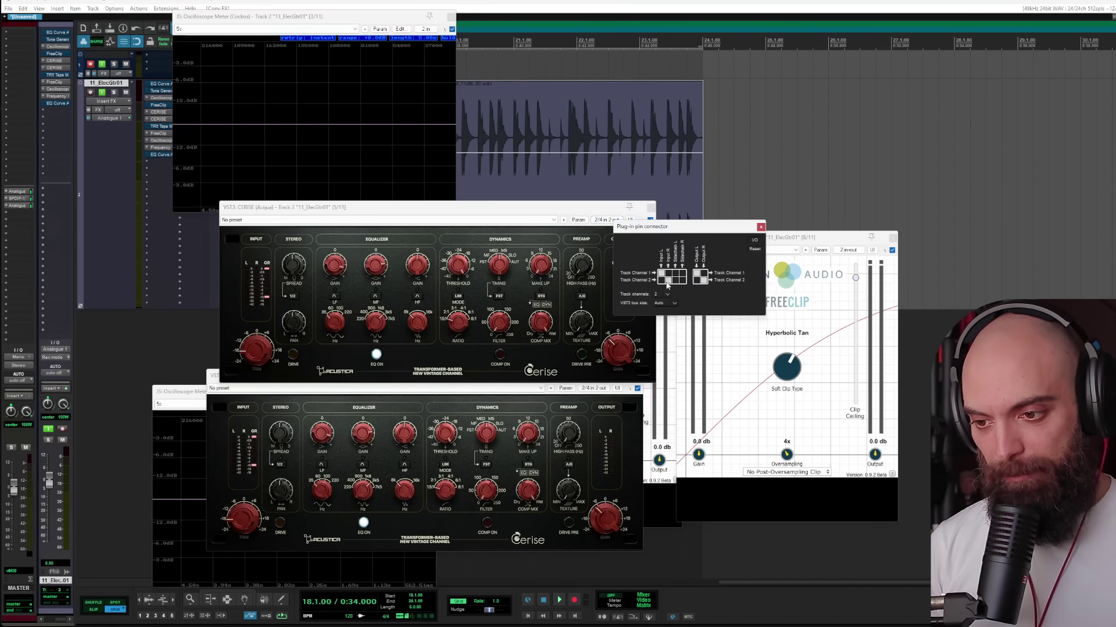
click(760, 227)
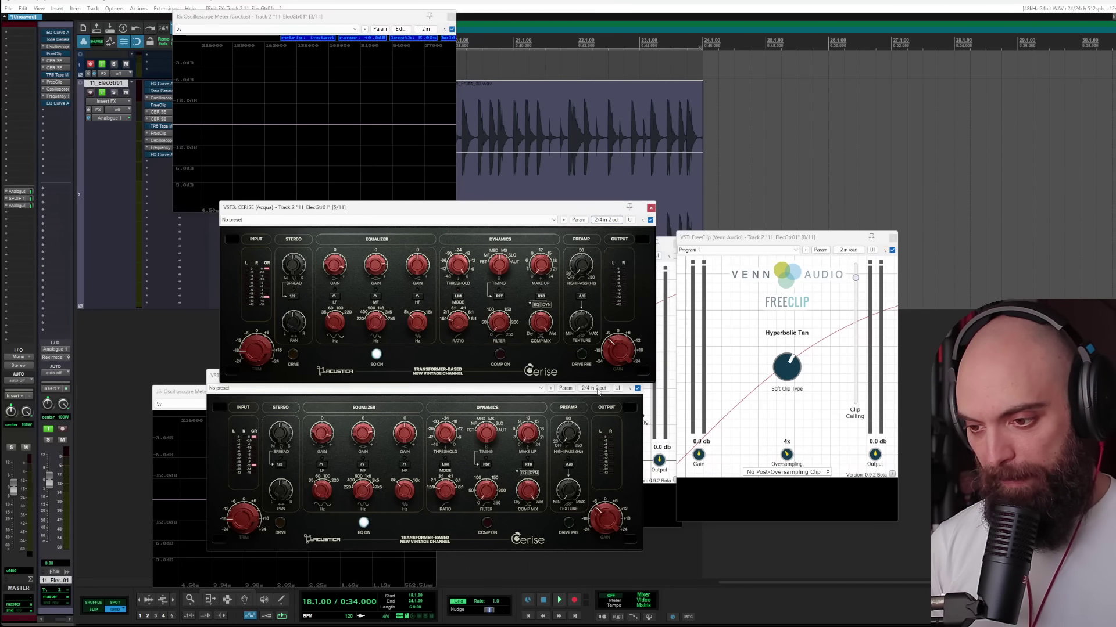
click(599, 389)
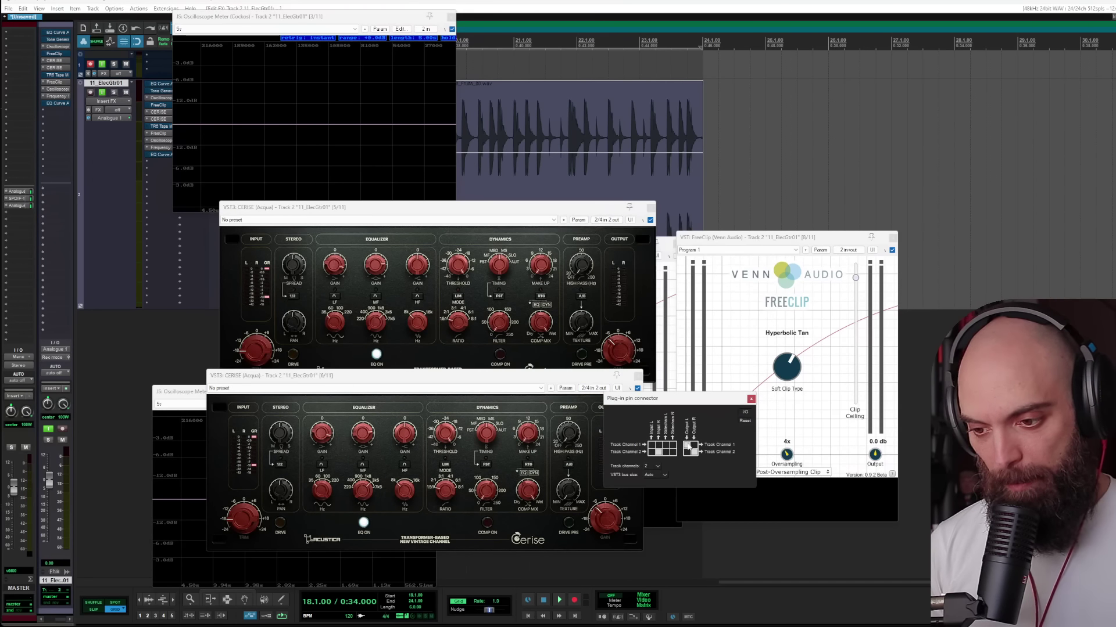
click(751, 400)
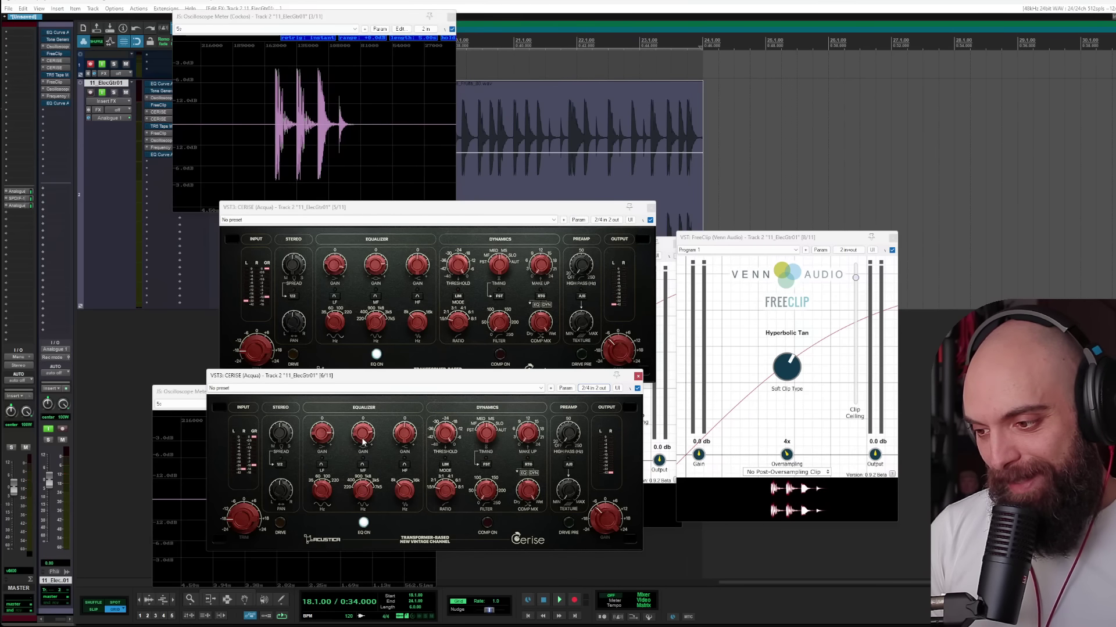
Step: Adjust the mid-band gain on the second Cerise and check the playing loop on the second oscilloscope
drag(363, 435, 365, 441)
key(space)
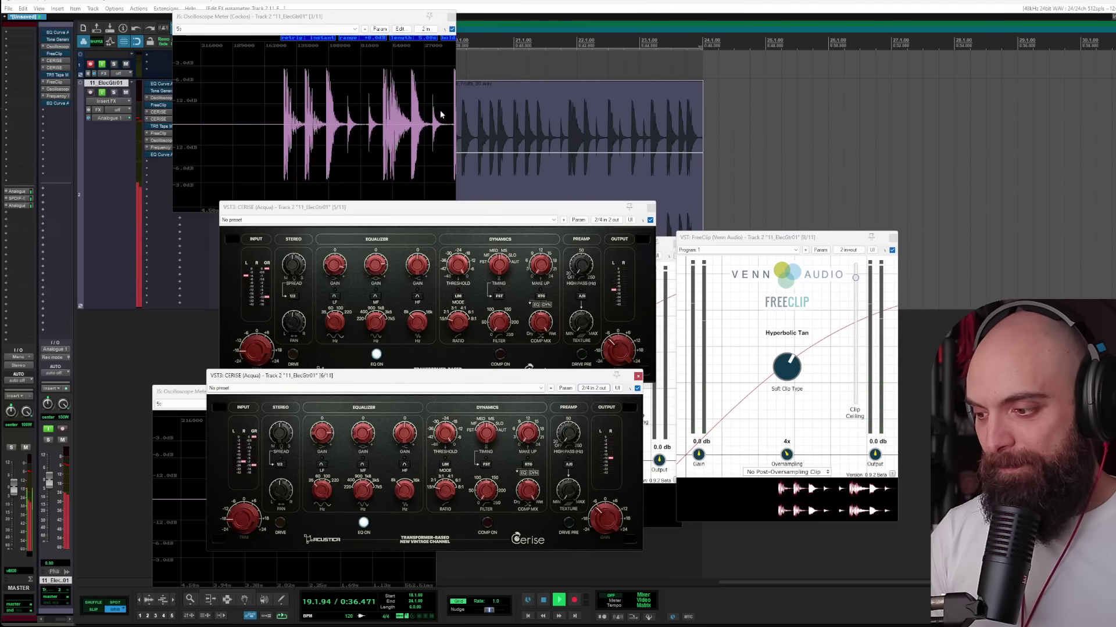
click(186, 393)
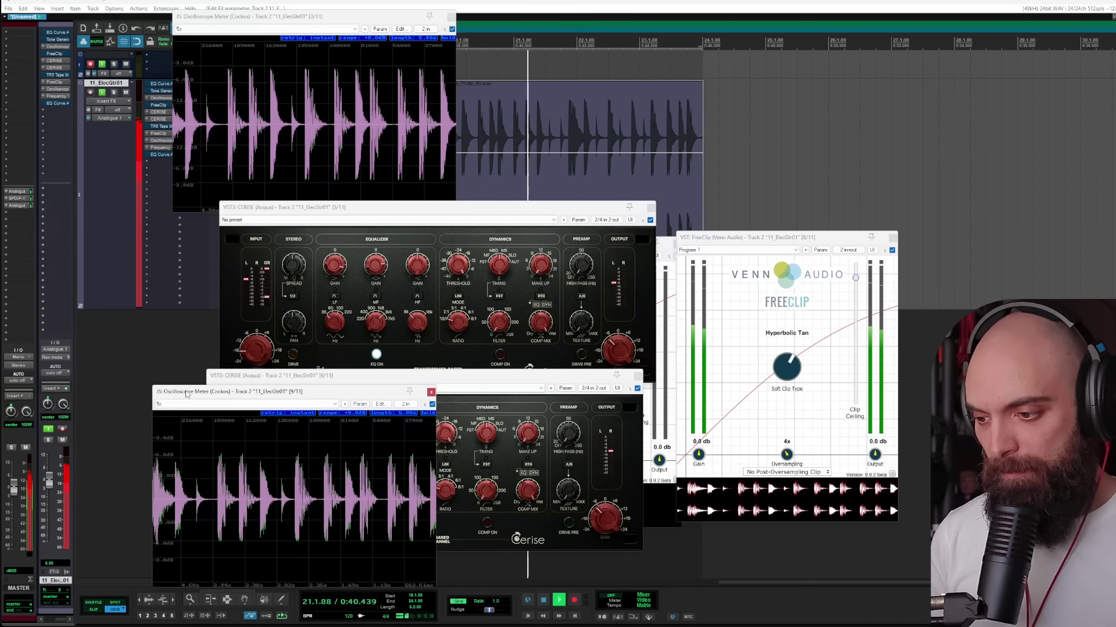
click(893, 250)
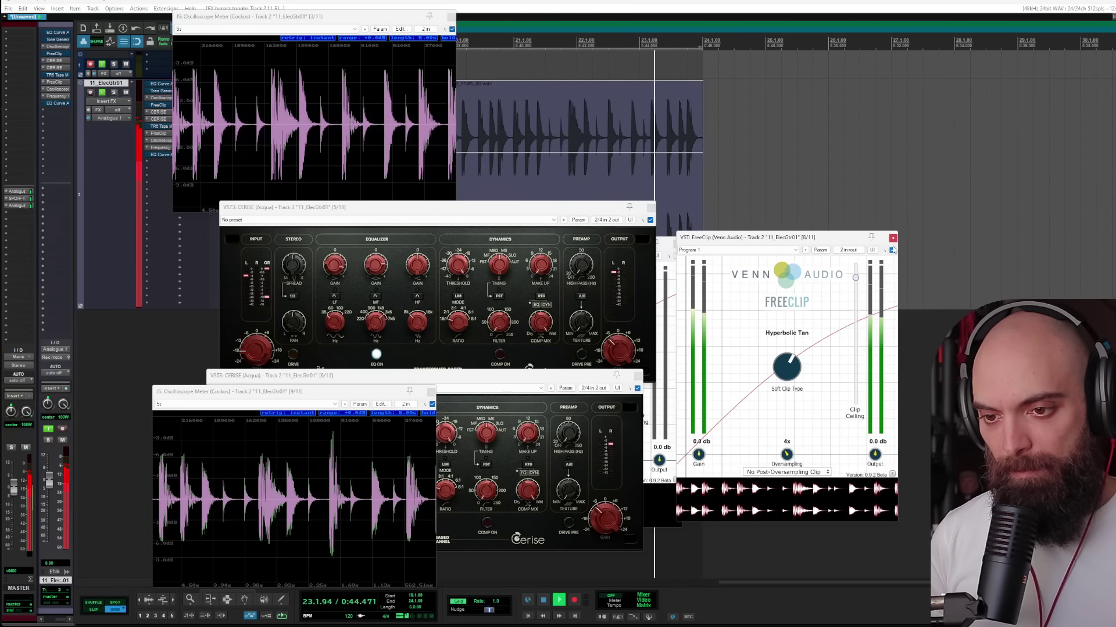
key(space)
key(space)
Step: Compare drum loop playback with the track's whole effects chain disabled and enabled
click(97, 112)
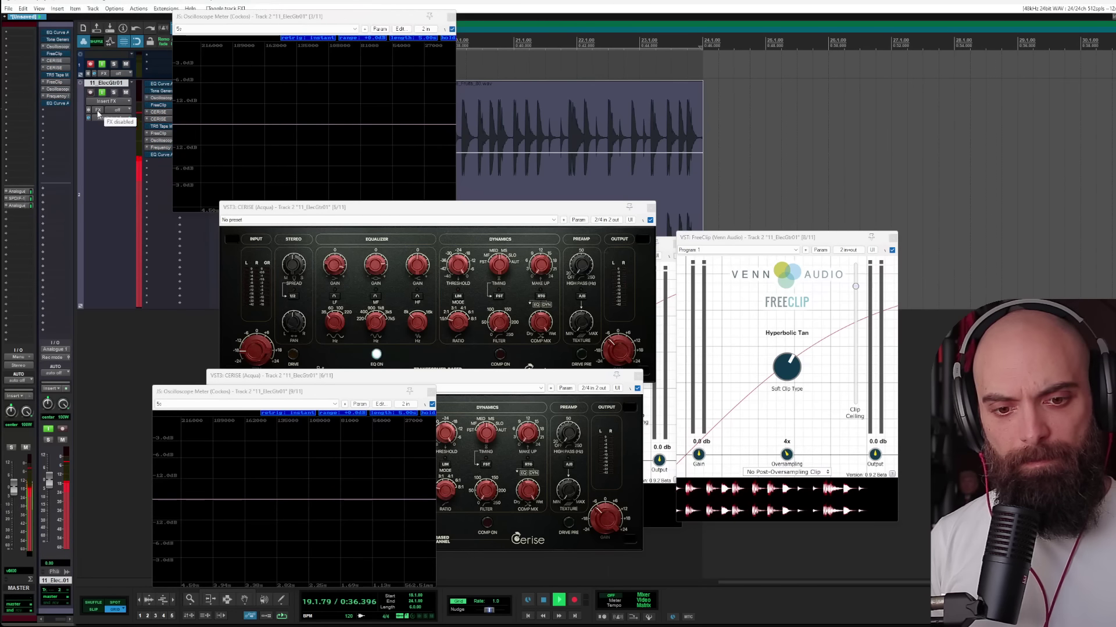
click(98, 112)
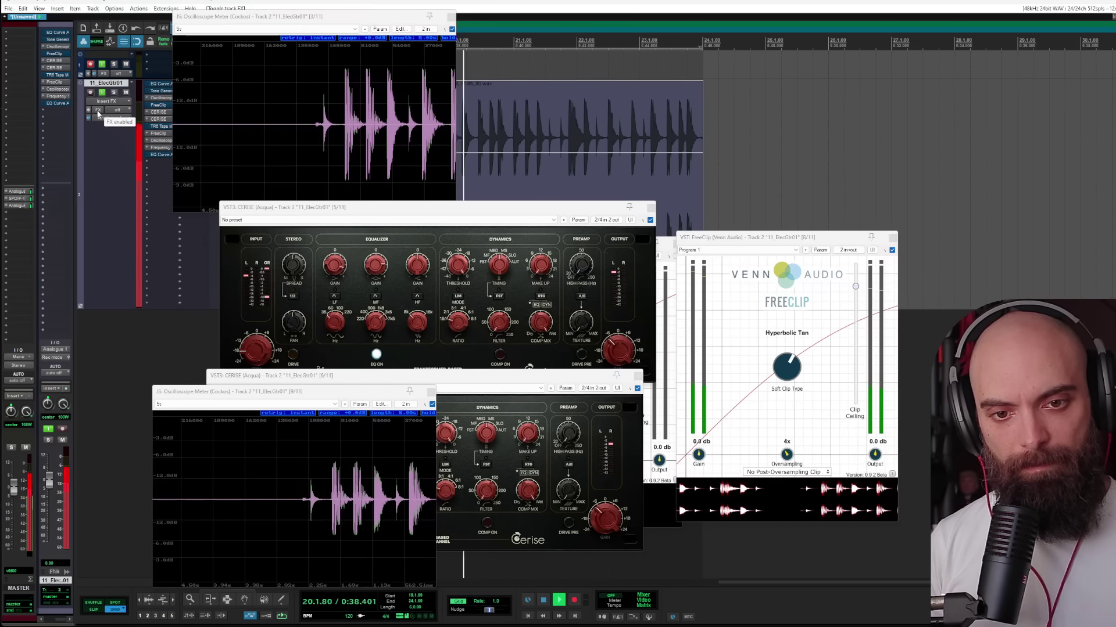
key(space)
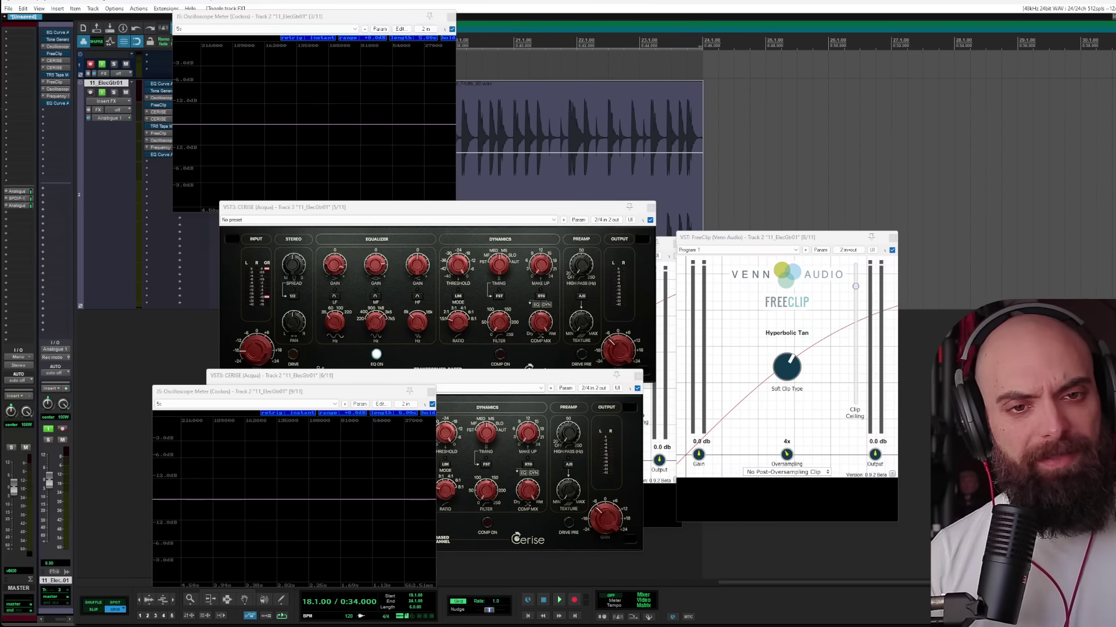
Step: Switch to Chrome, view the Rooster 2 photos on the Thermionic Culture product page, and return to the second Cerise window
key(alt+Tab)
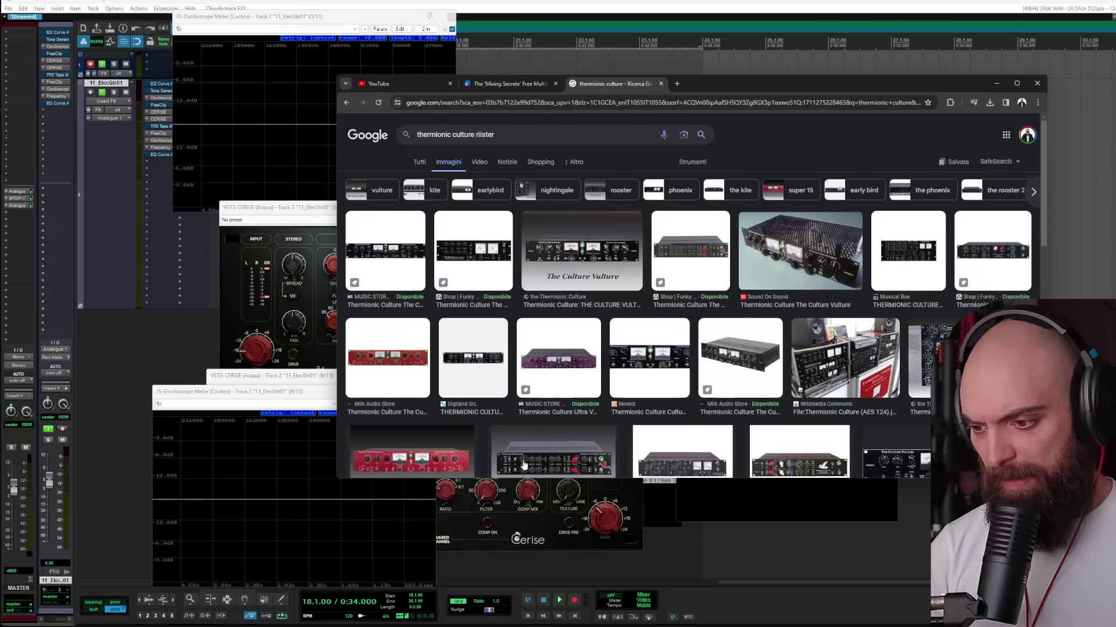
click(535, 458)
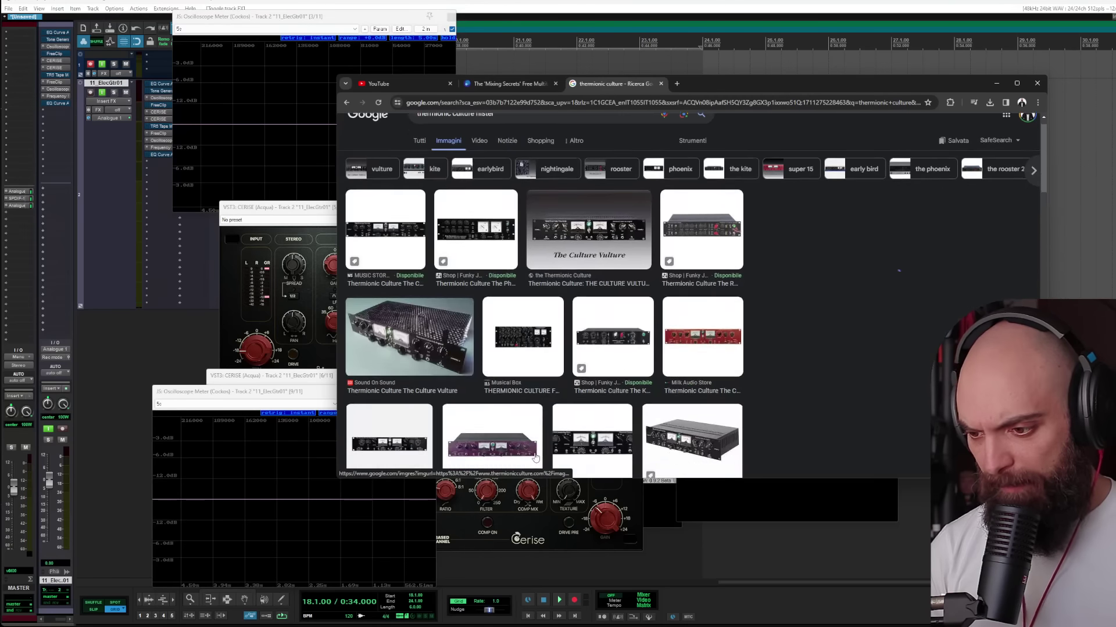
click(535, 458)
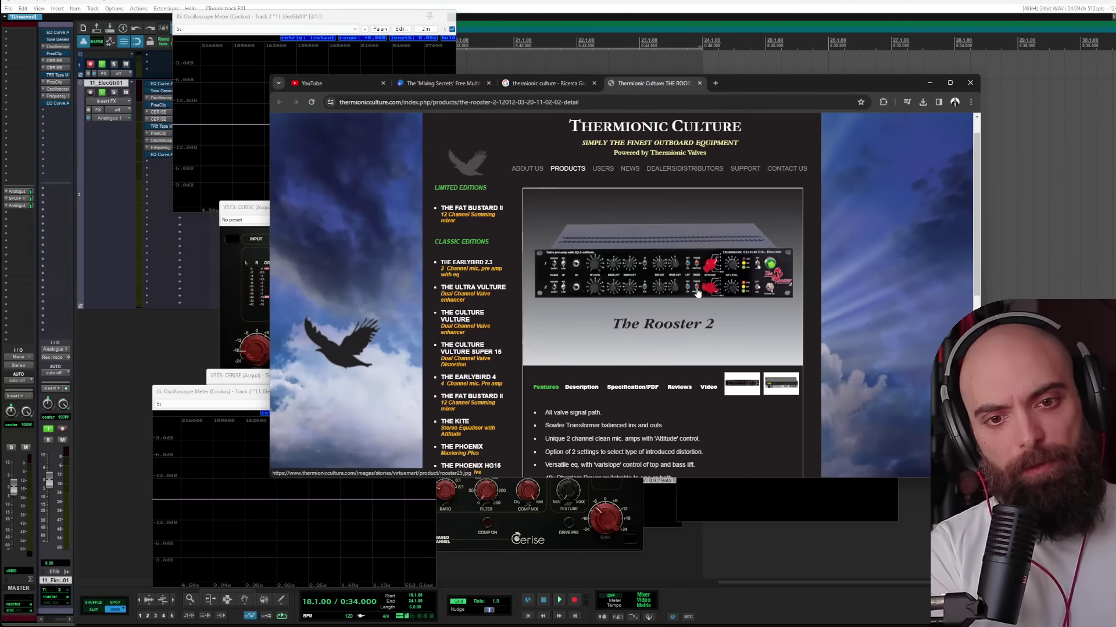
click(726, 391)
click(930, 82)
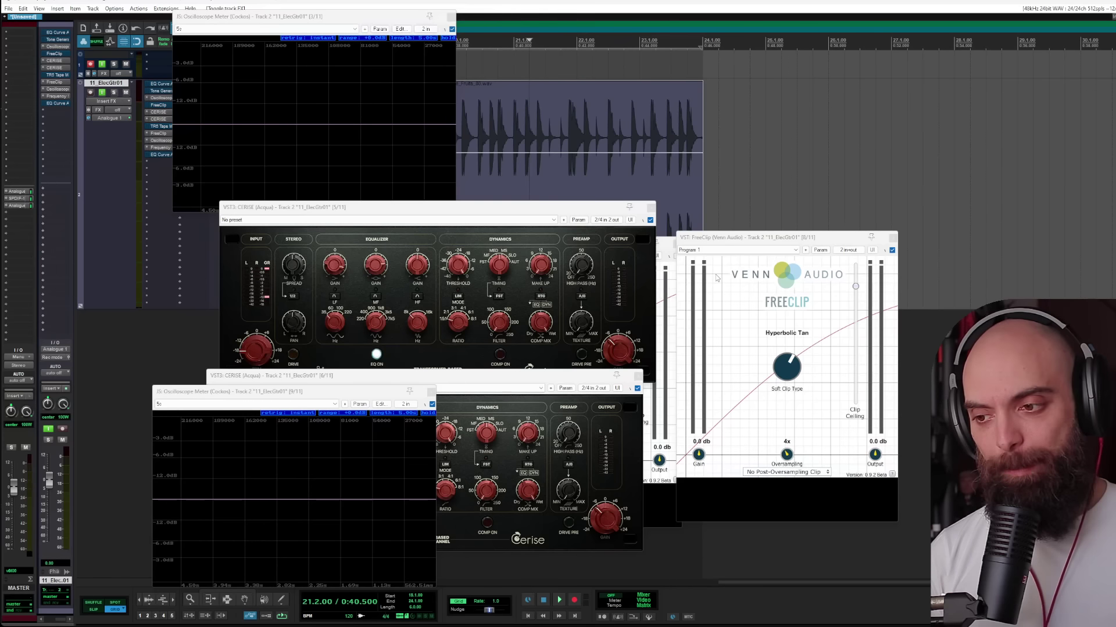
click(549, 376)
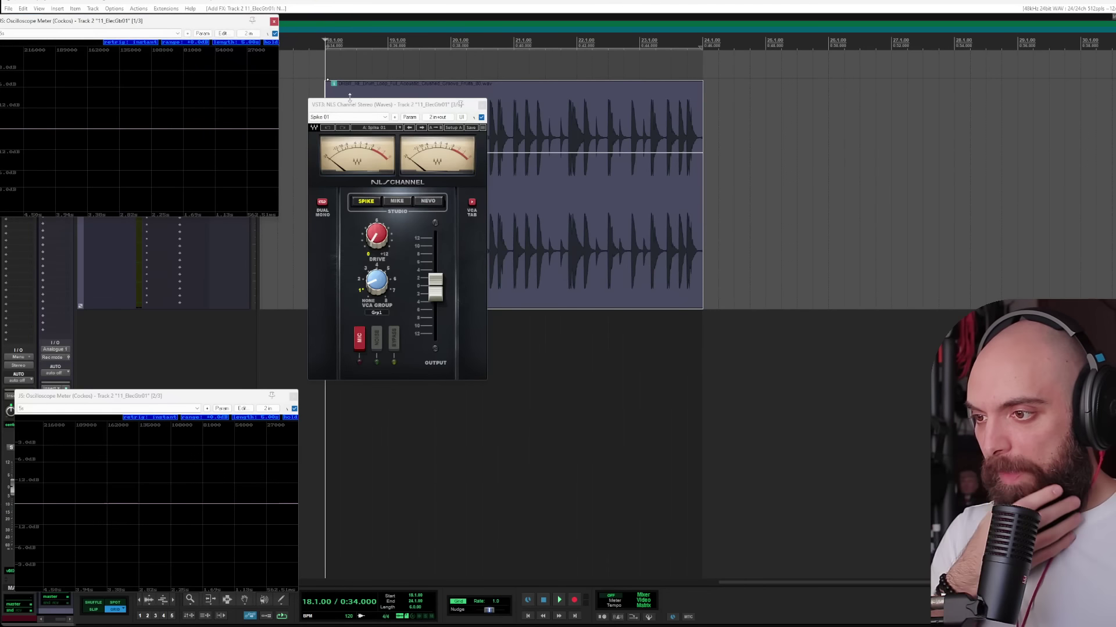
Step: Arrange the Waves NLS Channel Stereo window beside the two oscilloscopes and play the drum loop through it
drag(349, 96, 376, 294)
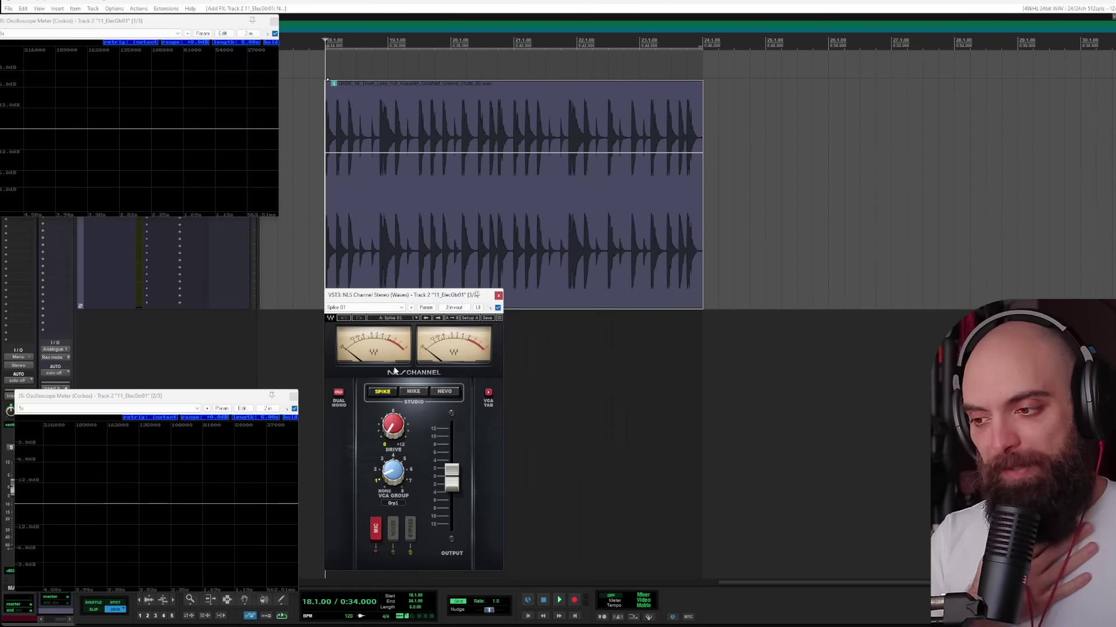
drag(149, 23, 229, 33)
key(space)
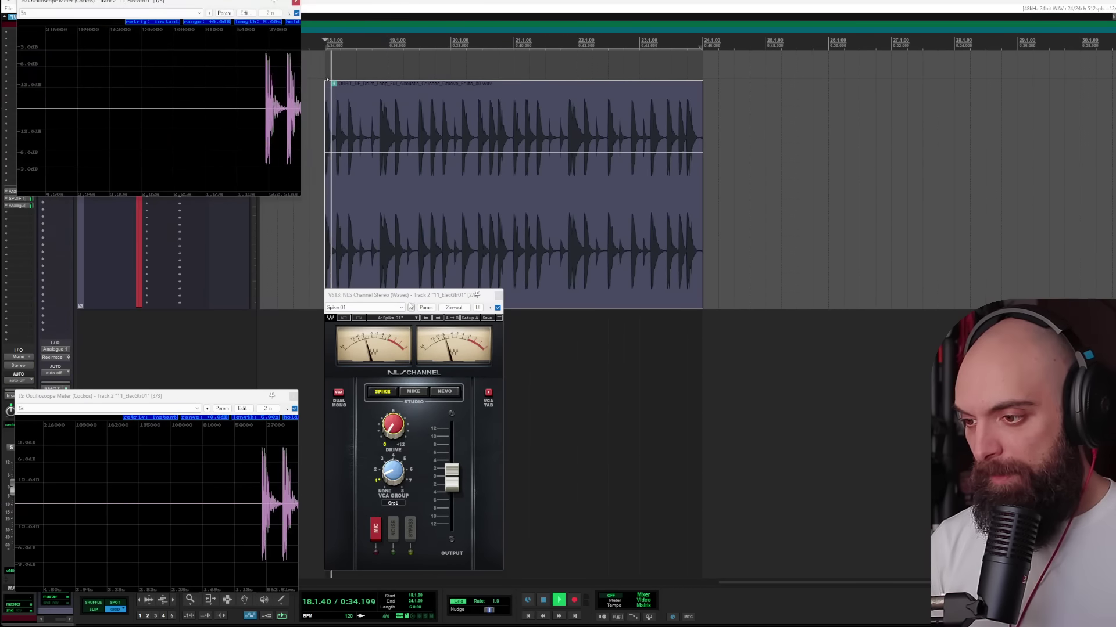
drag(377, 295, 369, 223)
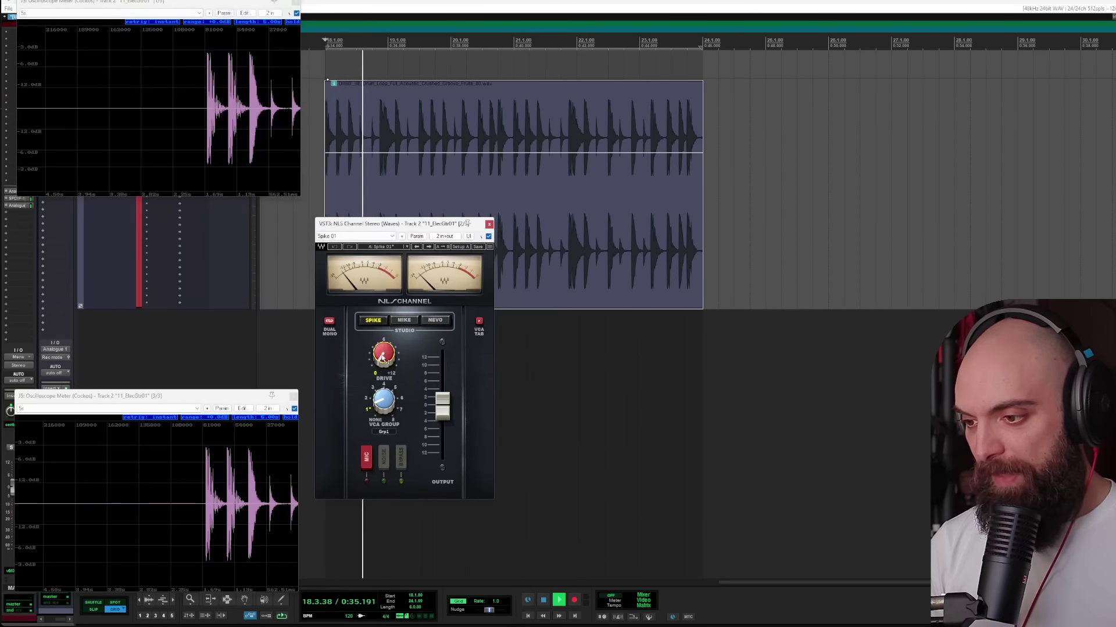
Step: Test raised and lowered NLS Channel drive on the playing drum loop and reposition the first oscilloscope window
drag(384, 353, 383, 299)
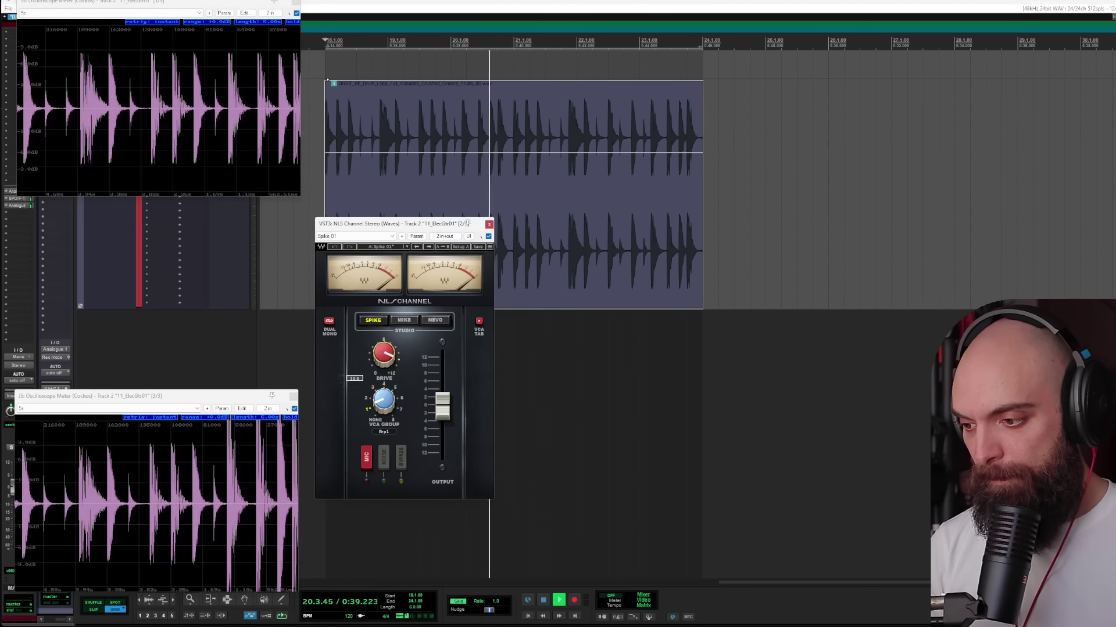
key(space)
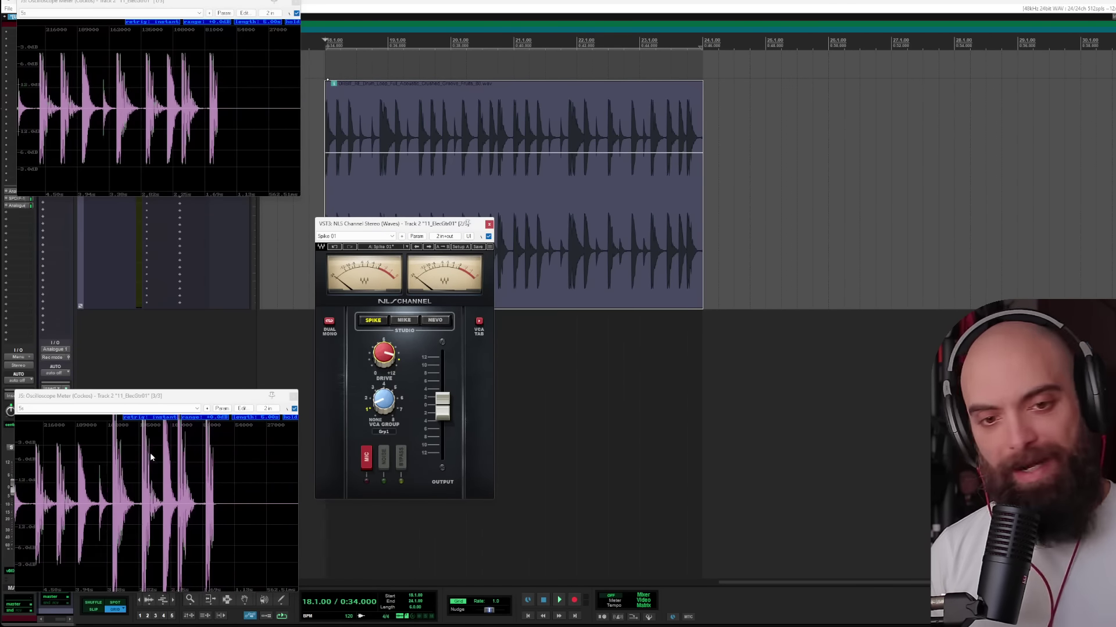
drag(384, 352, 383, 407)
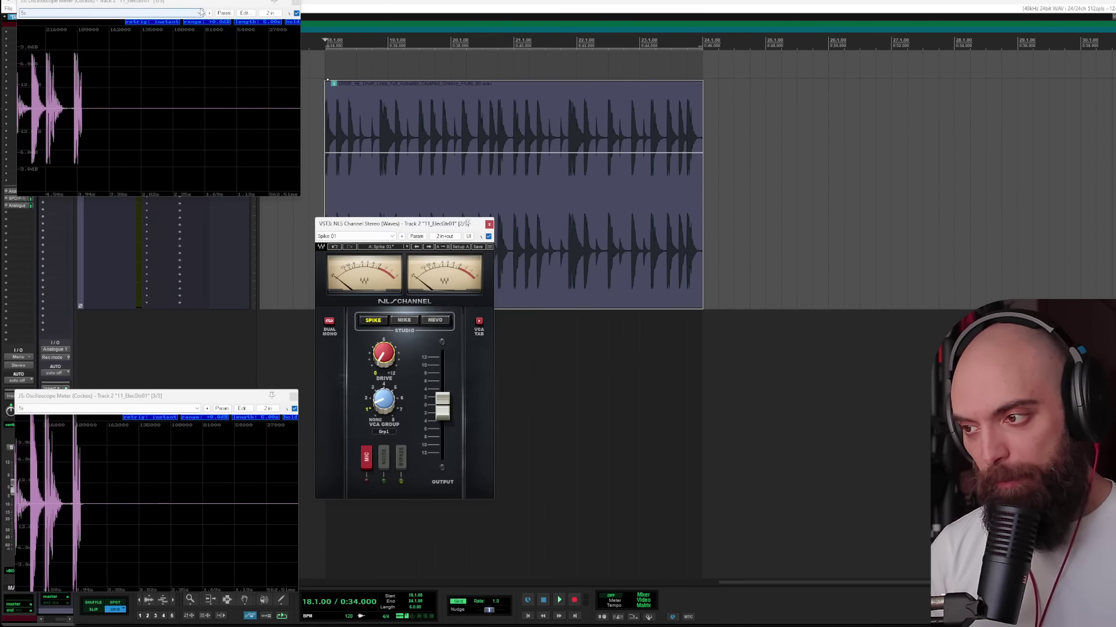
drag(198, 5, 216, 10)
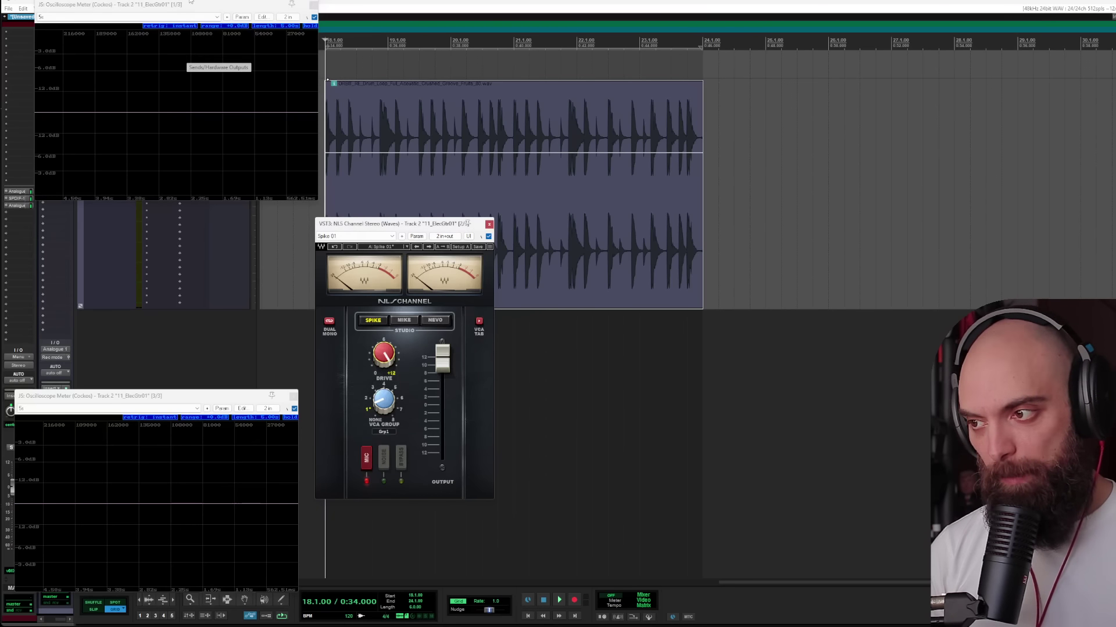
Step: Lower the drum item's volume strongly, nudge it up slightly, and play the loop through the fully driven NLS Channel
drag(411, 153, 398, 306)
key(space)
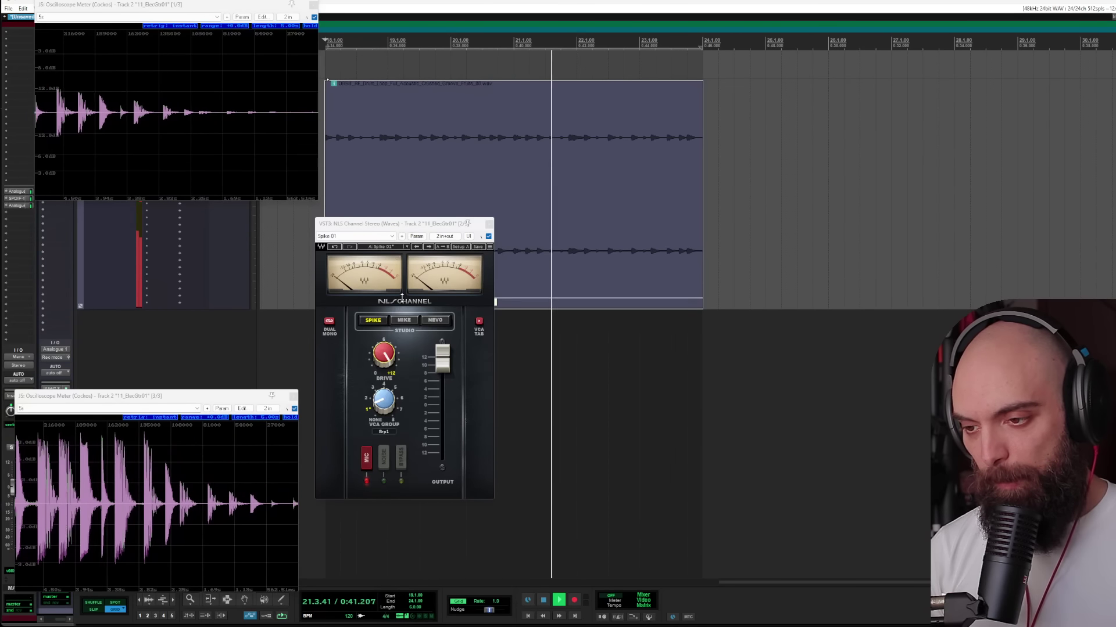
drag(401, 302, 401, 293)
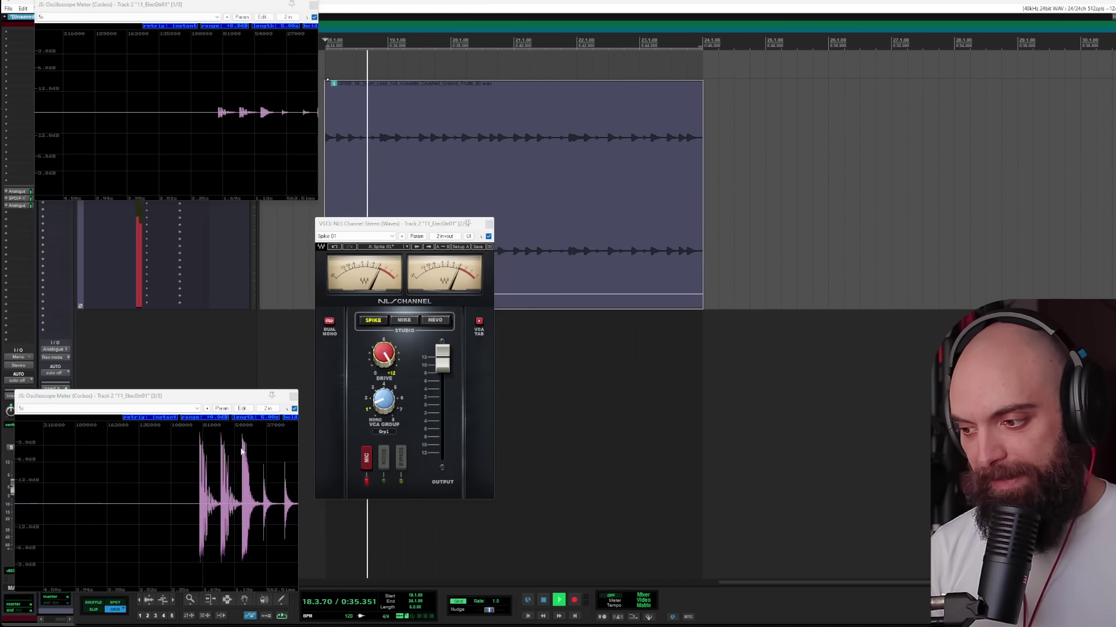
key(space)
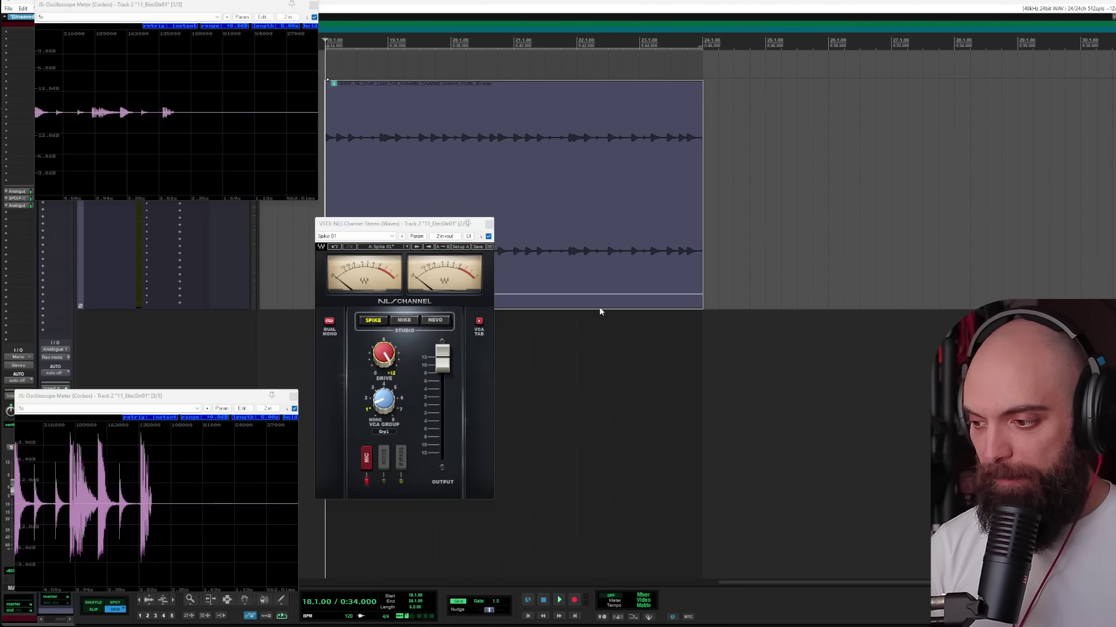
Step: Play the drum loop with the item volume raised, then reduced to about -32 dB, and compare the oscilloscopes
key(space)
drag(567, 295, 565, 263)
key(space)
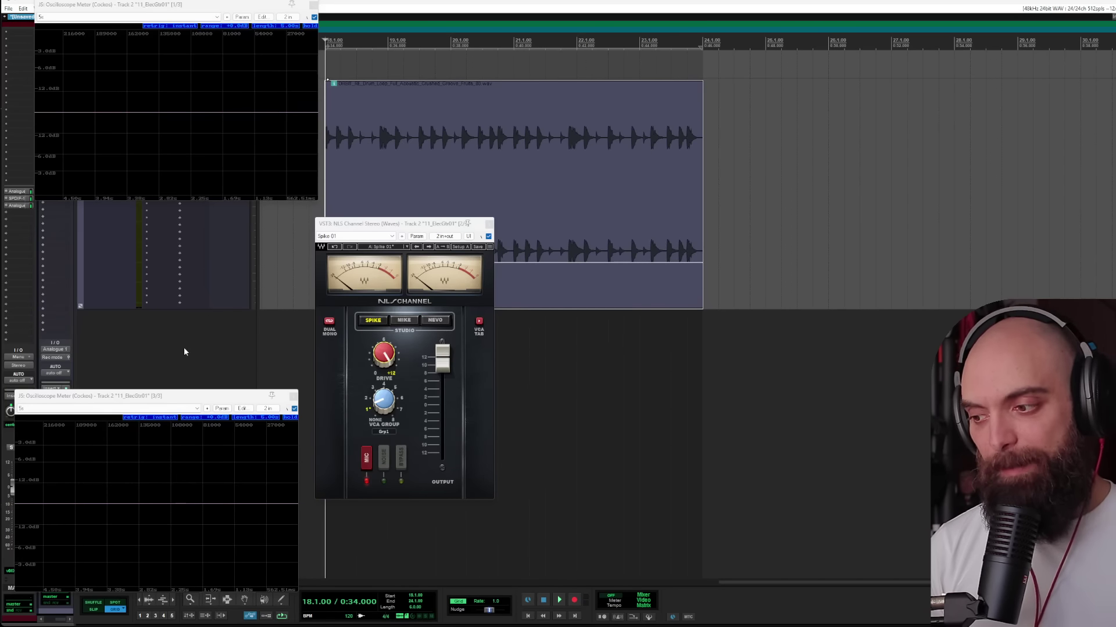
key(space)
drag(565, 263, 563, 301)
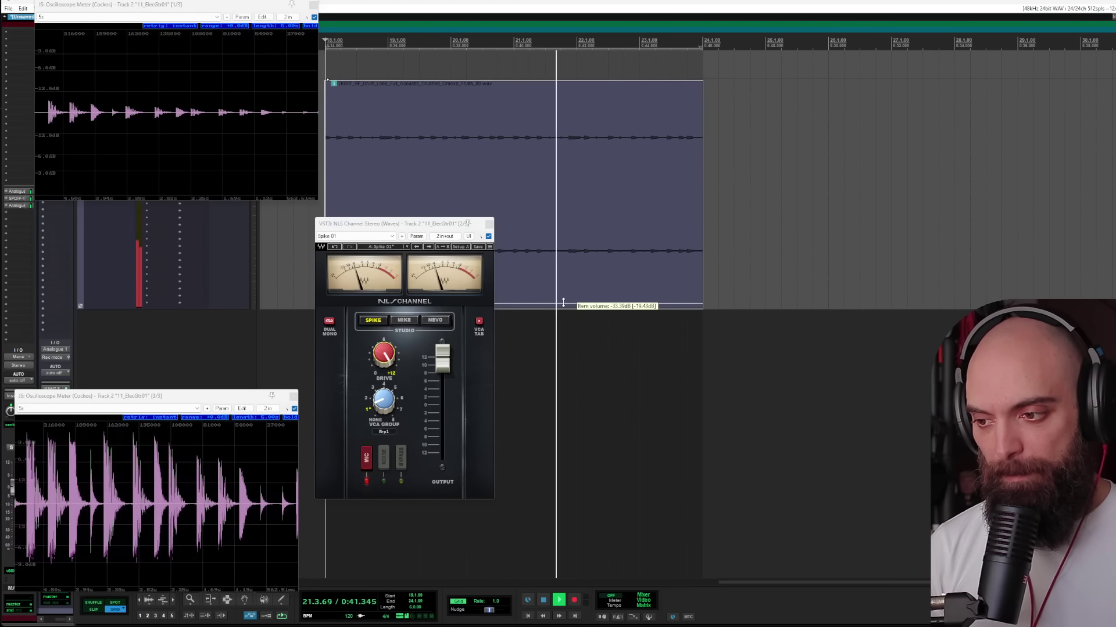
key(space)
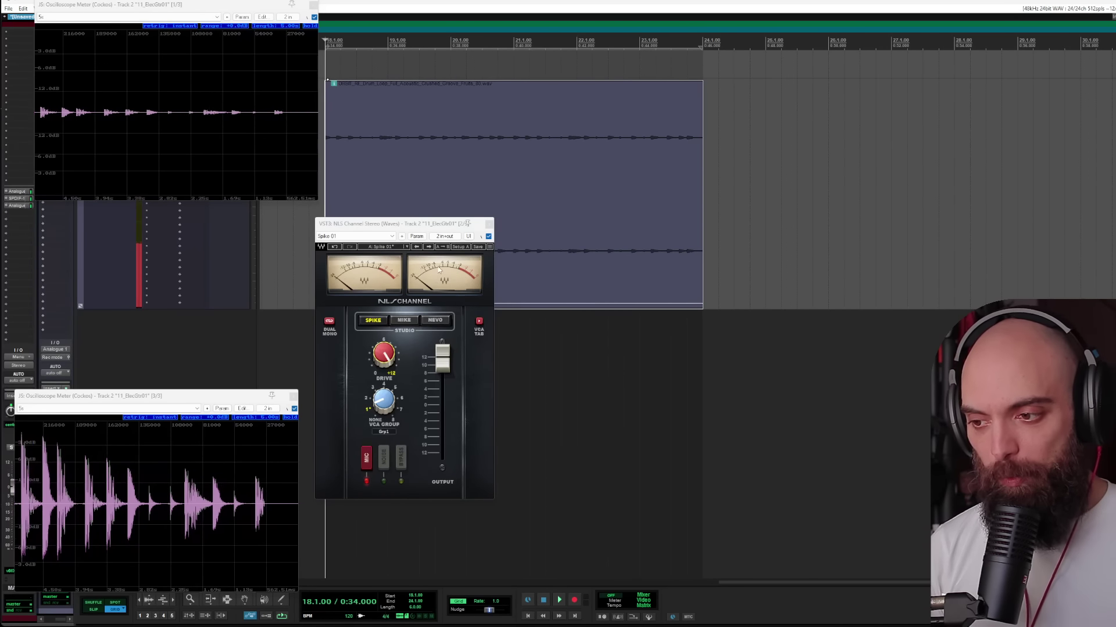
Step: Raise the drum item's volume slightly during playback and check the clipping on the second oscilloscope
key(space)
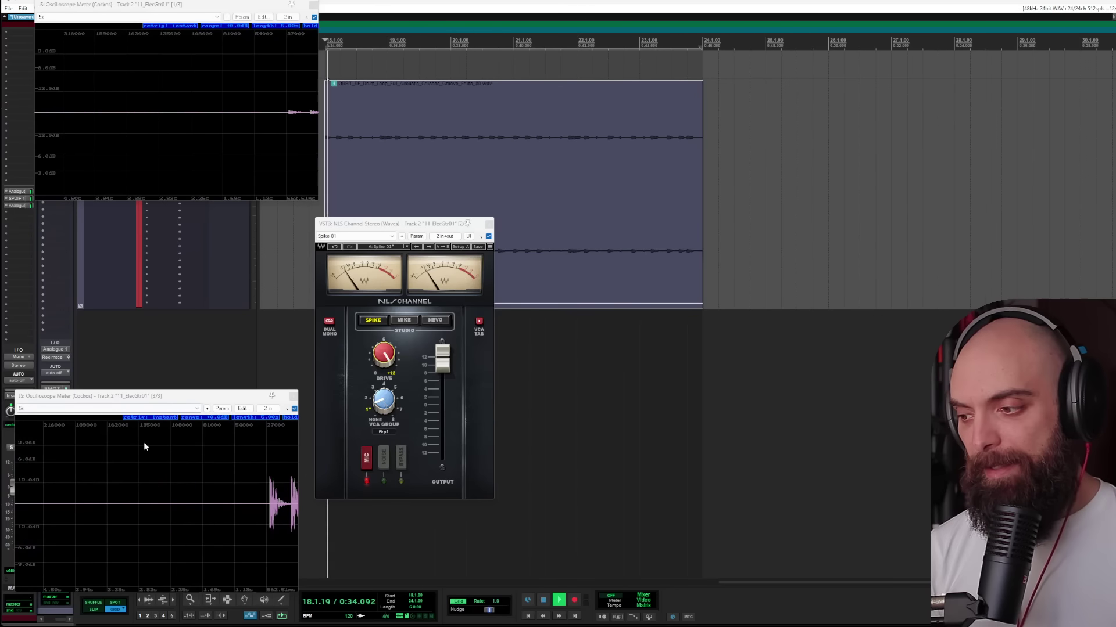
drag(561, 303, 561, 295)
key(space)
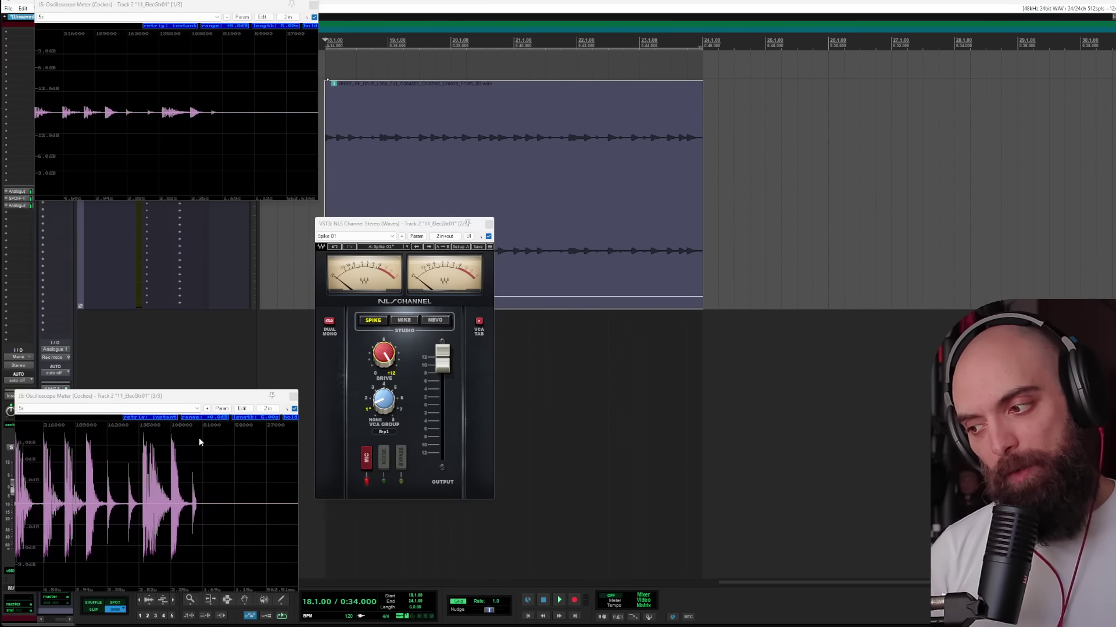
Step: Adjust the NLS Channel drive and fine-tune the drum item's volume while the loop plays
key(space)
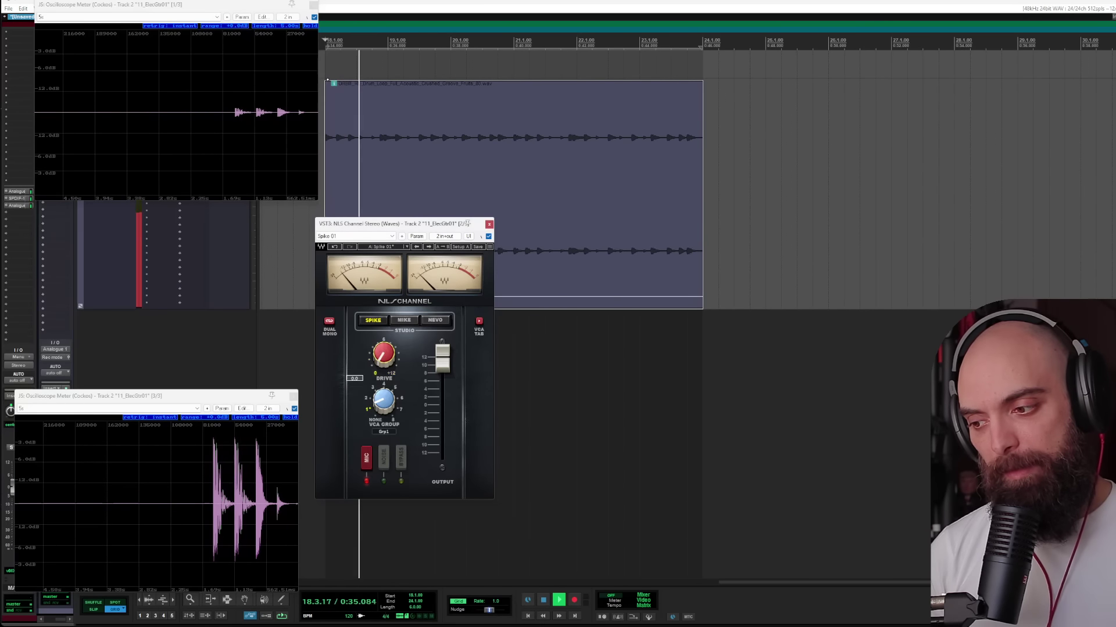
mouse_move(535, 298)
mouse_down()
mouse_move(535, 235)
mouse_move(532, 297)
mouse_up()
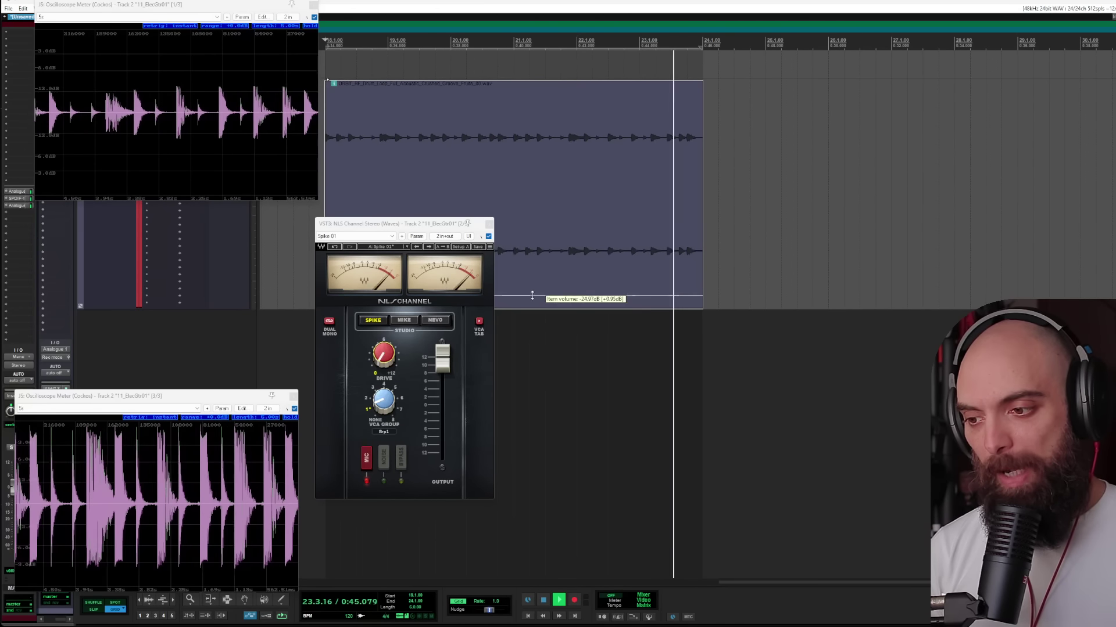
key(space)
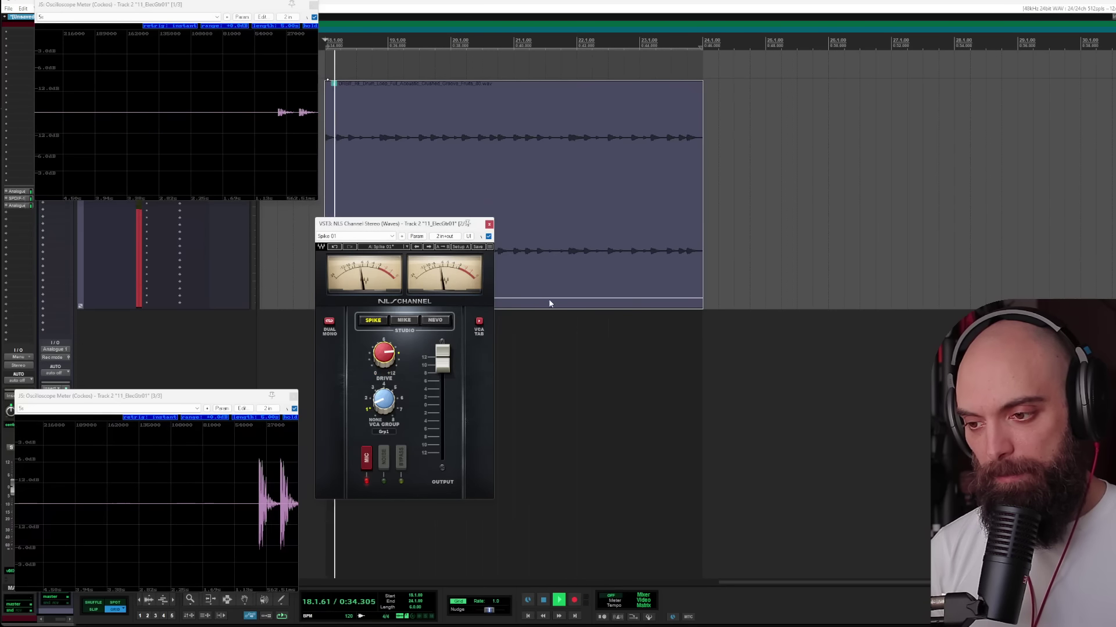
mouse_move(550, 299)
mouse_down()
mouse_move(551, 265)
mouse_move(553, 289)
mouse_up()
key(space)
Step: Compare the NLS Channel's Mike, Nevo and Spike console models on the playing loop, ending on Spike
click(407, 320)
key(space)
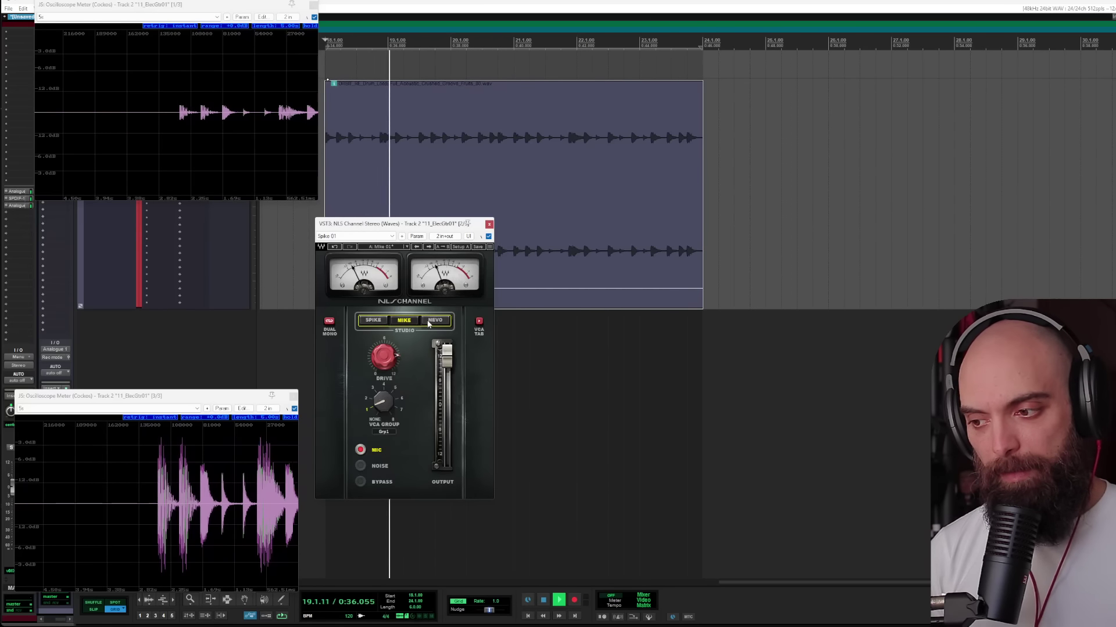
click(429, 323)
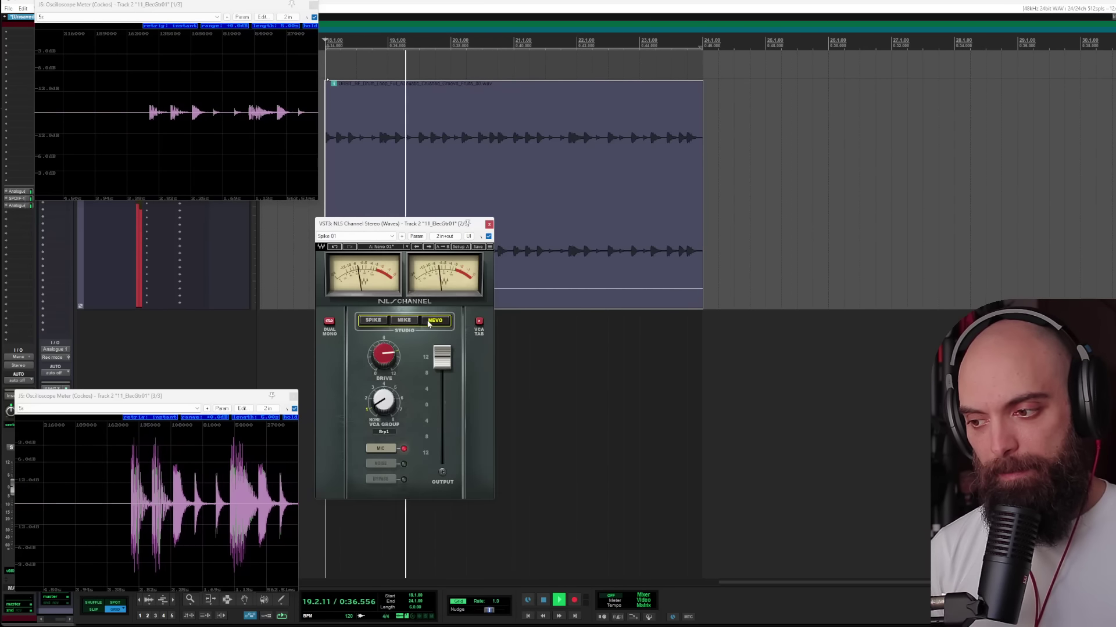
click(374, 322)
key(space)
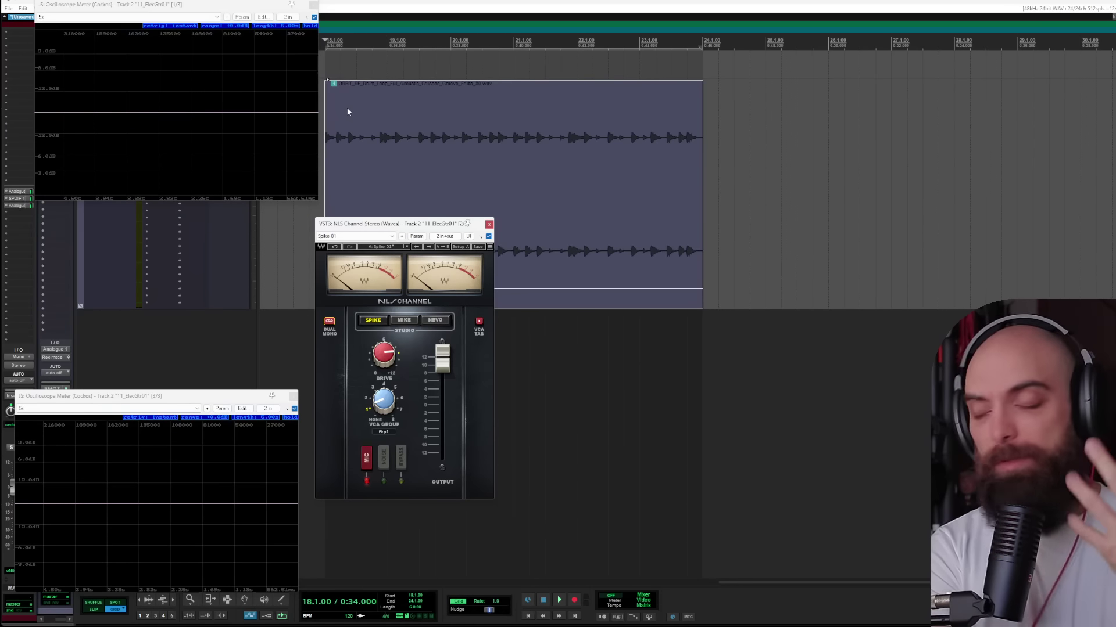
Step: Close both oscilloscope windows and add the Kilohearts kHs Distortion plug-in to the drum track
click(313, 4)
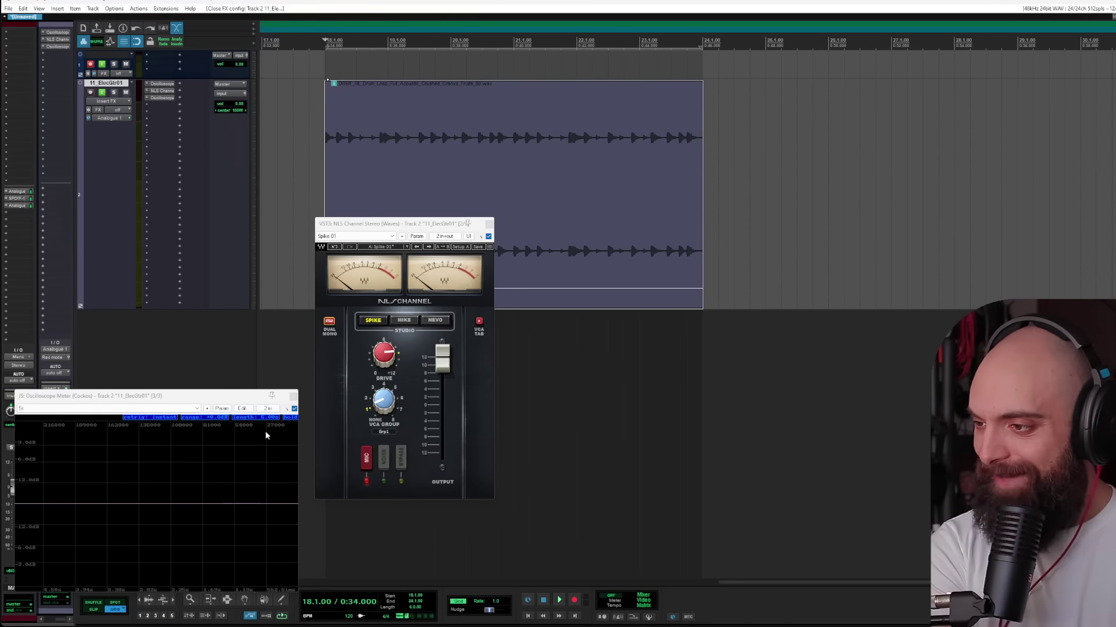
click(293, 397)
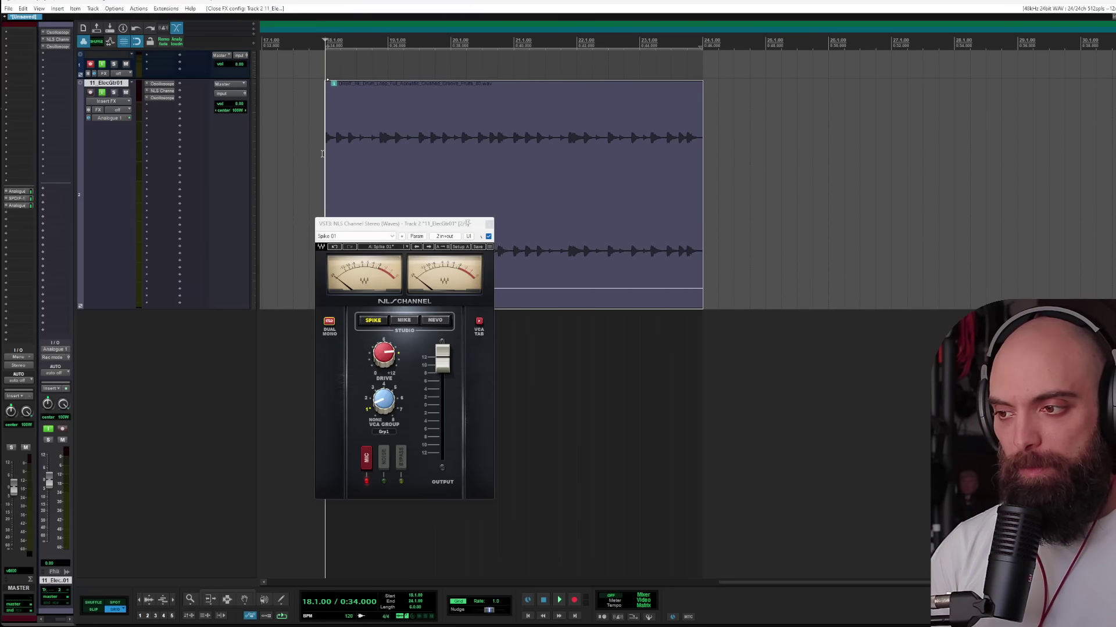
double_click(160, 105)
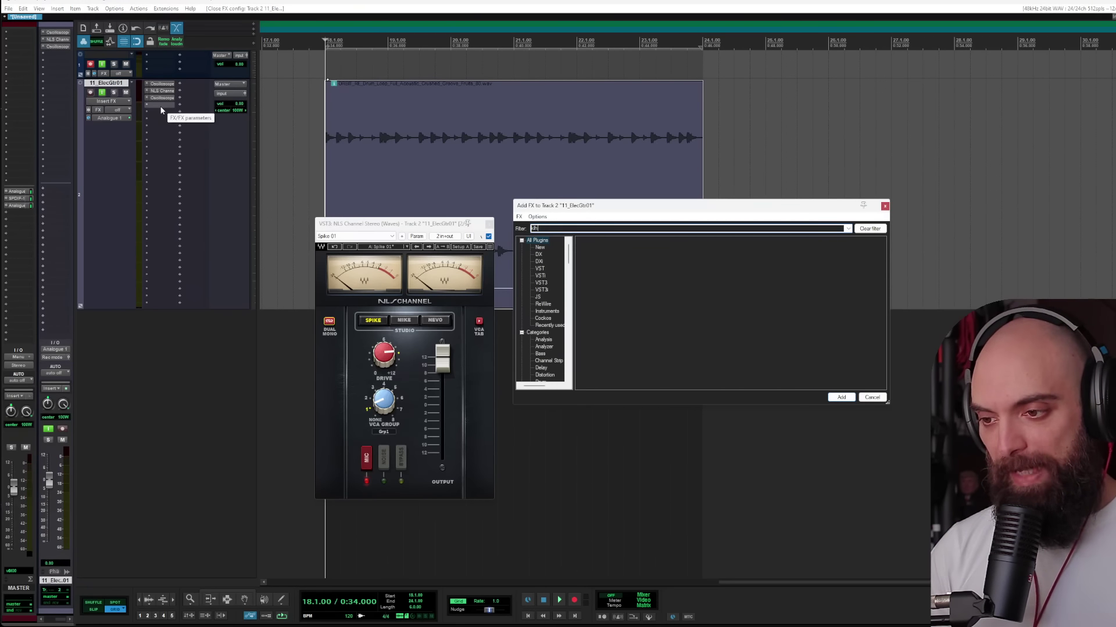
text(kh dis)
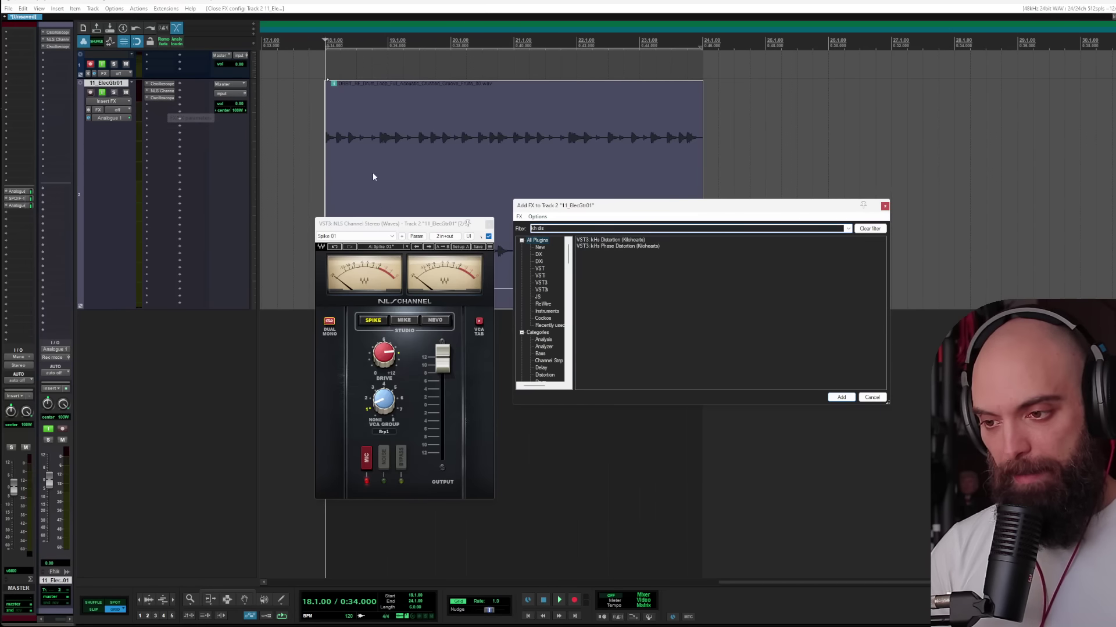
double_click(617, 242)
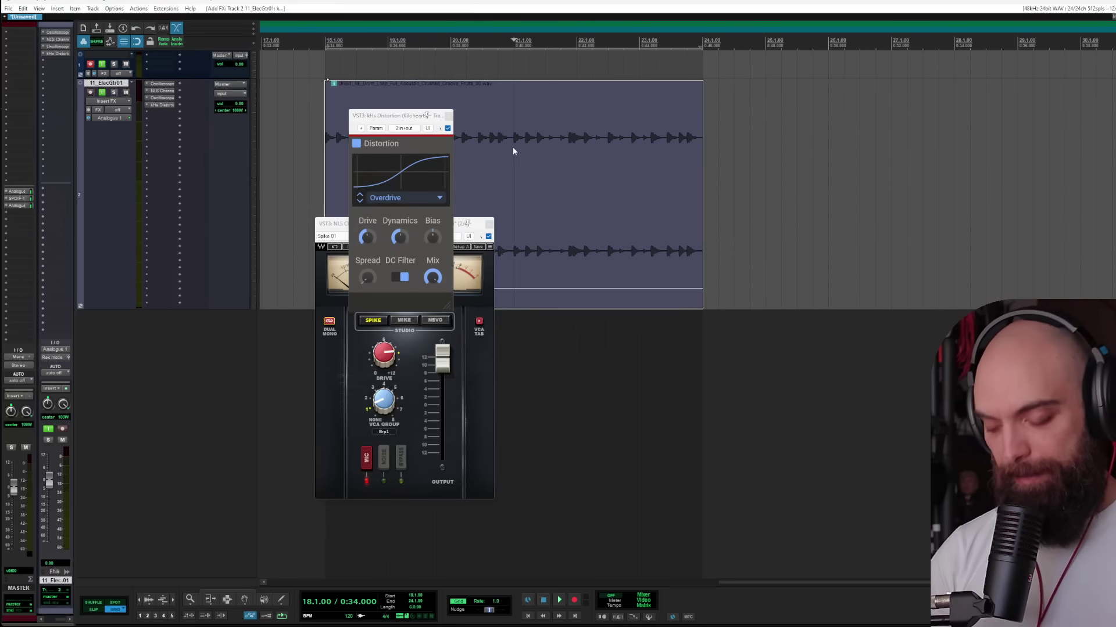
Step: Play the drum loop and raise the Overdrive distortion's drive to about 15 dB
key(space)
key(space)
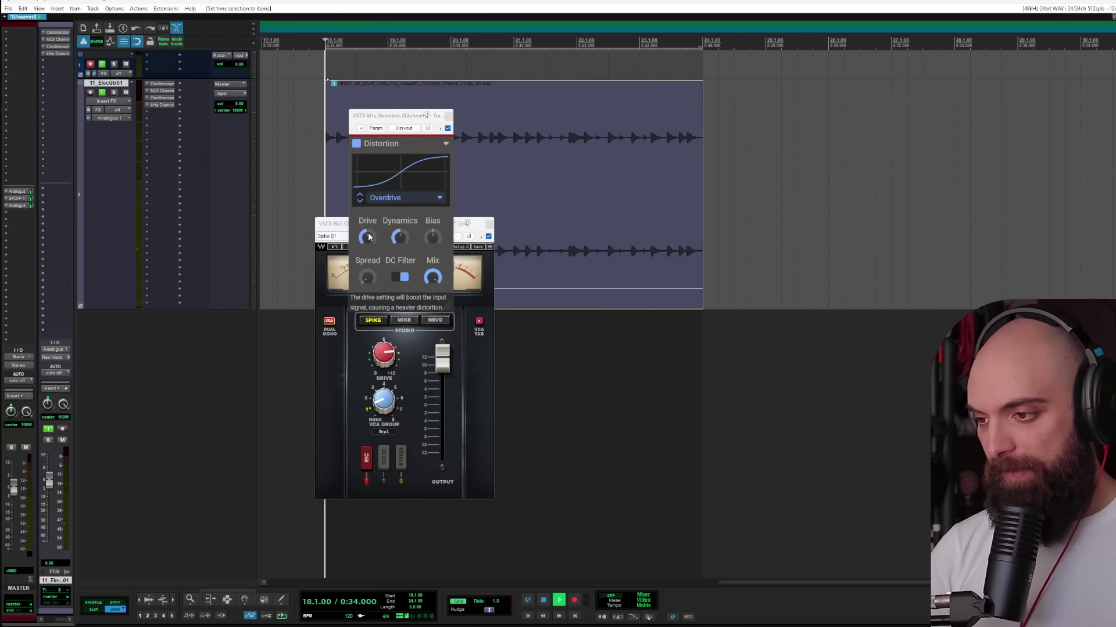
drag(368, 236, 368, 201)
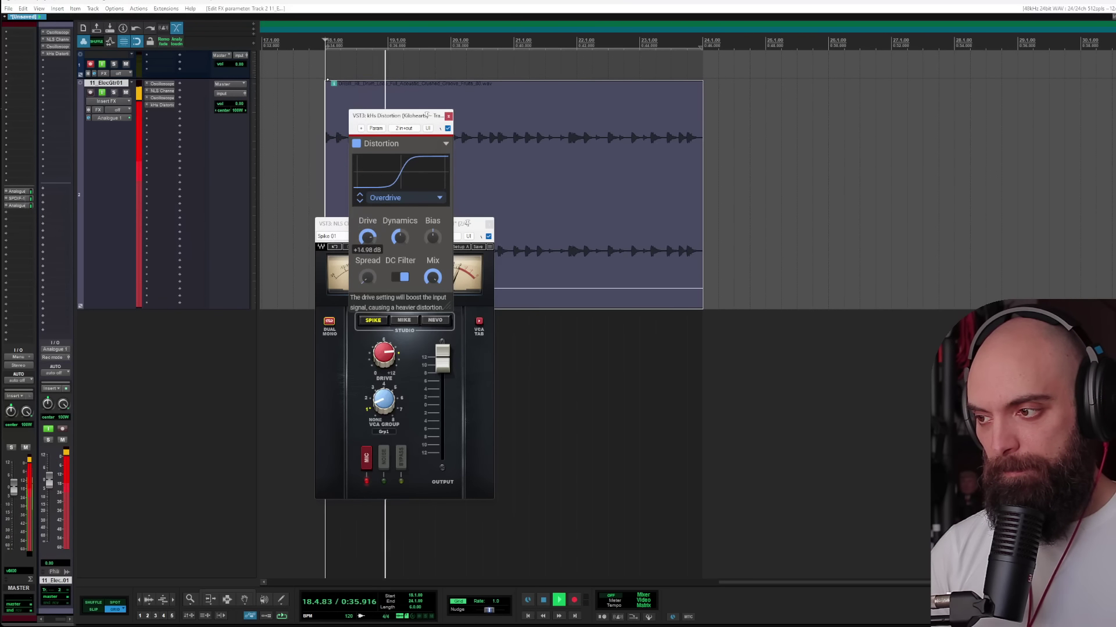
key(space)
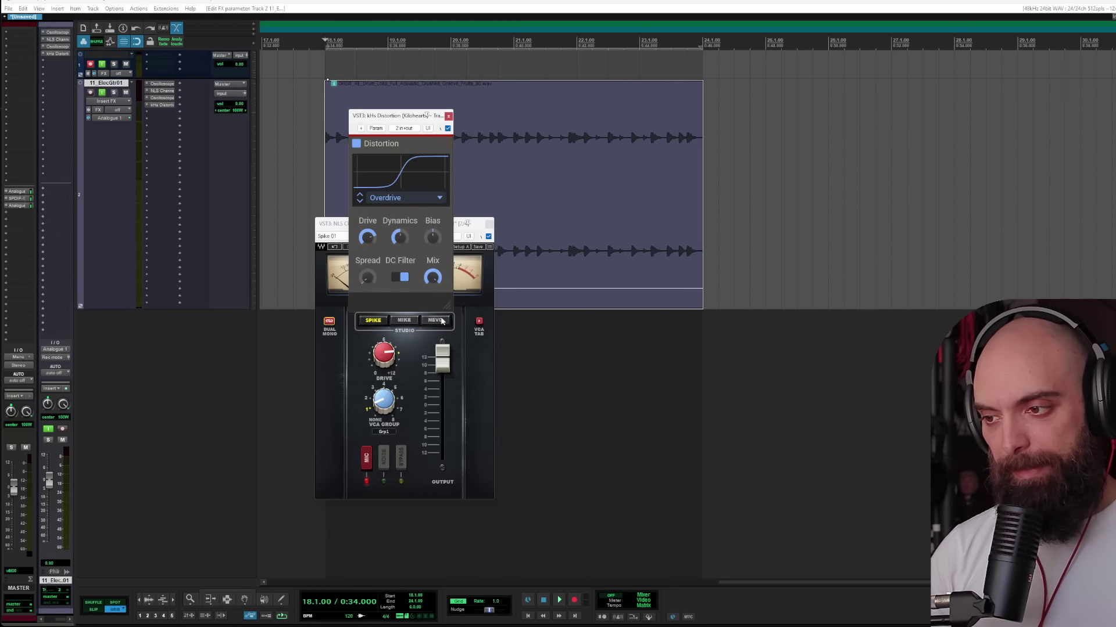
Step: Lower the distortion's mix to about 13% while listening to the loop, then bypass the plug-in and switch to another window
drag(434, 277, 434, 314)
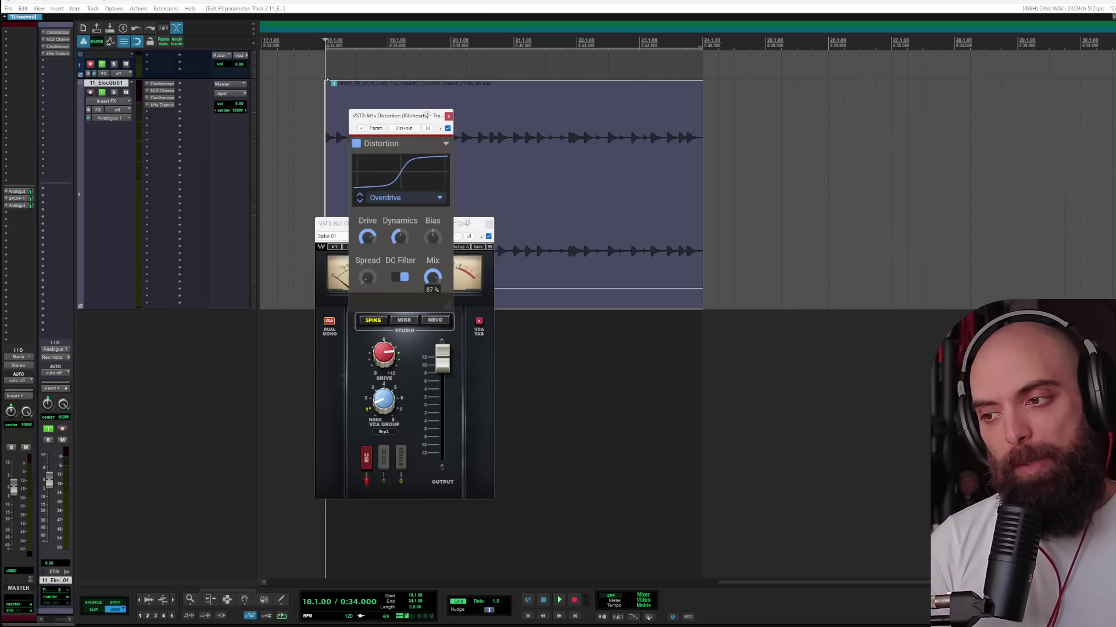
key(space)
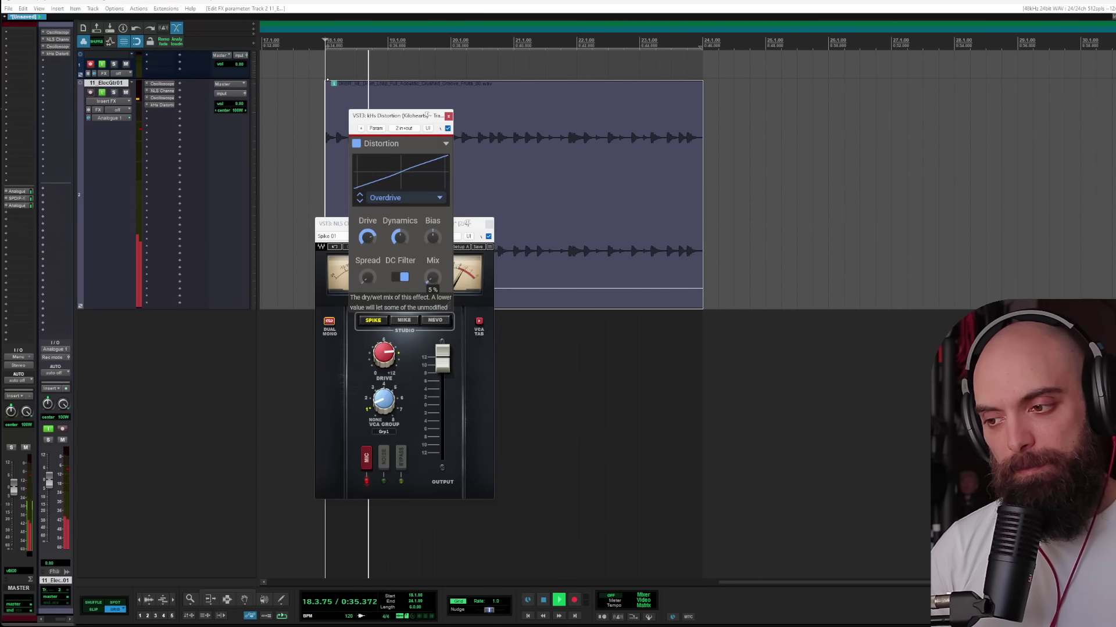
drag(432, 277, 432, 275)
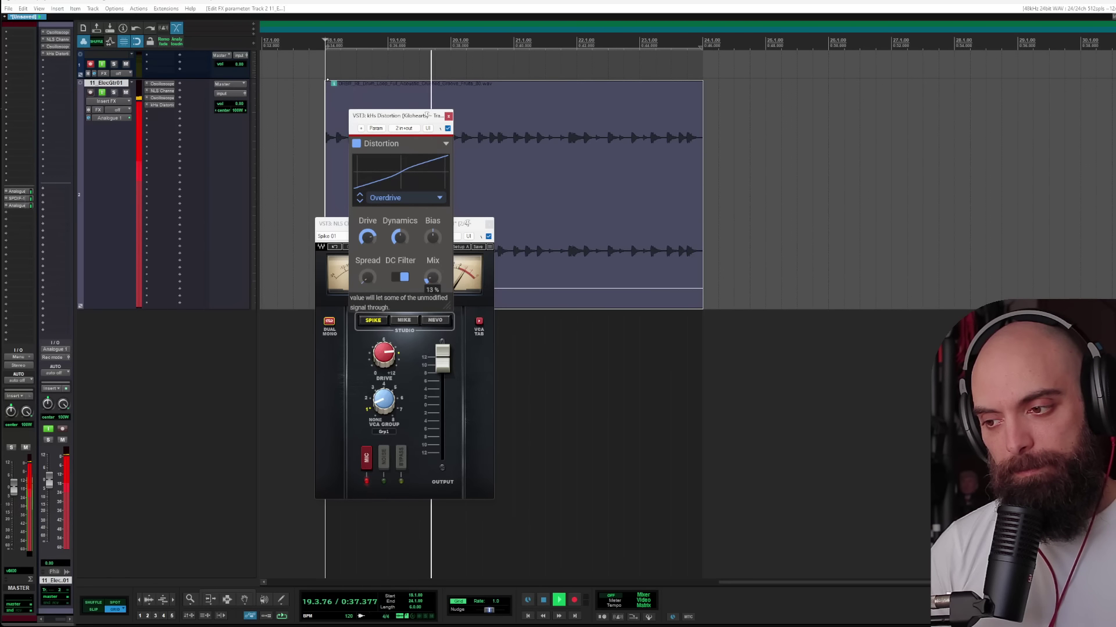
key(space)
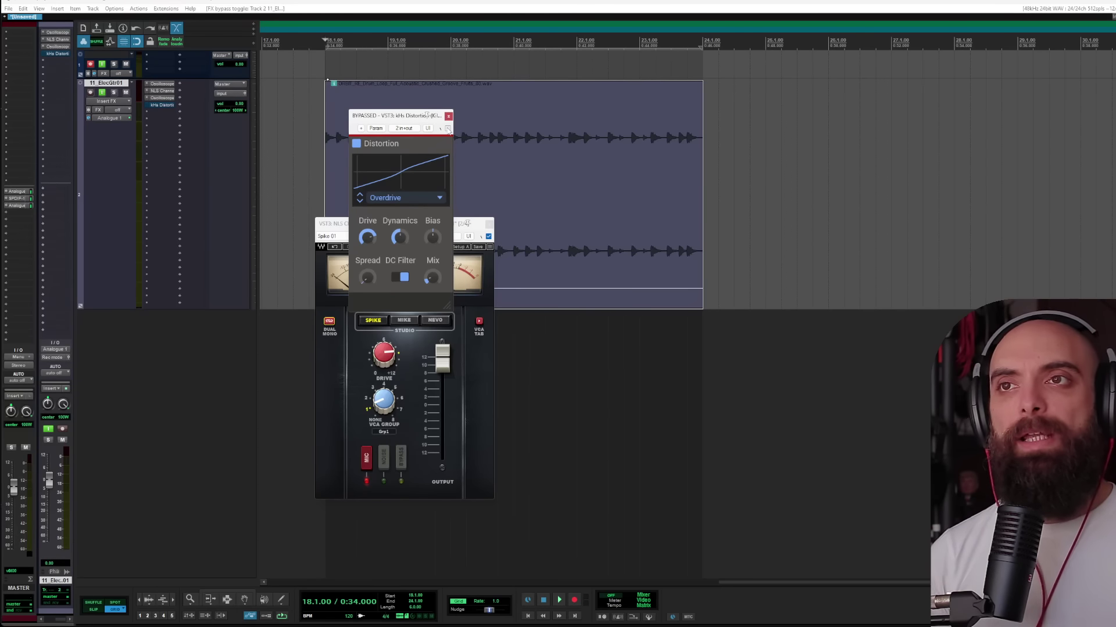
key(alt+Tab)
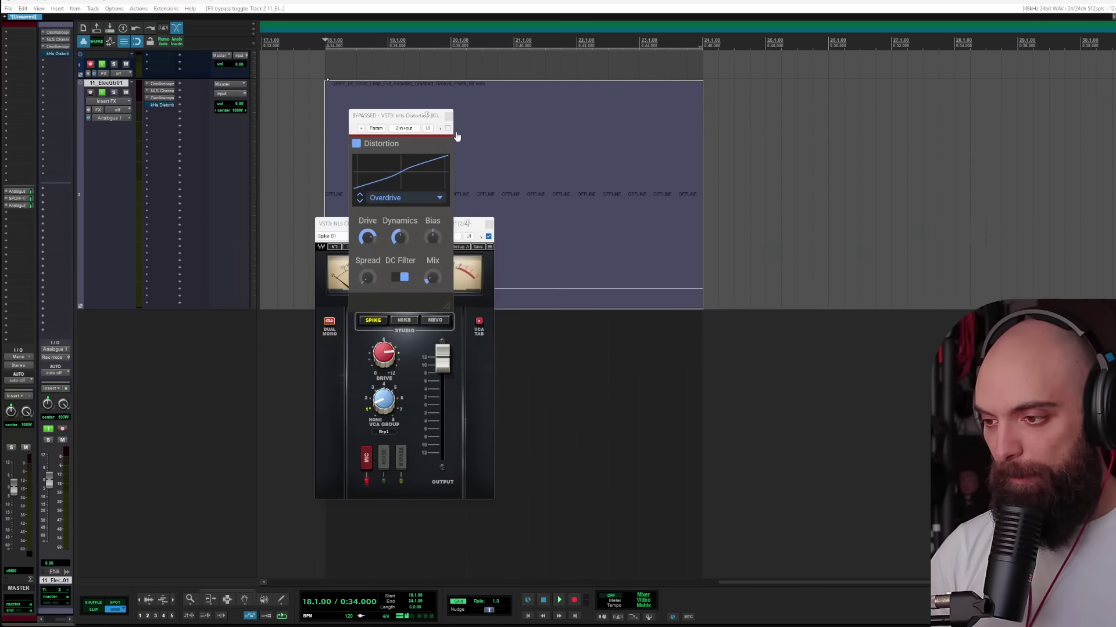
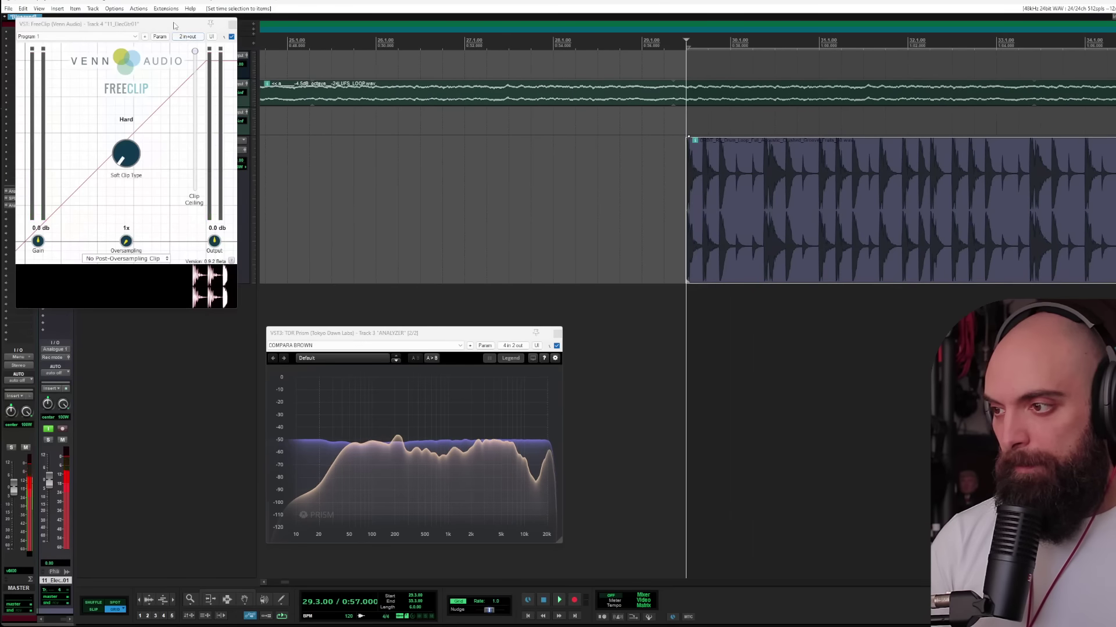
Step: Move the FreeClip window clear of the track controls and play the drum loop through its hard clipper
drag(174, 24, 595, 249)
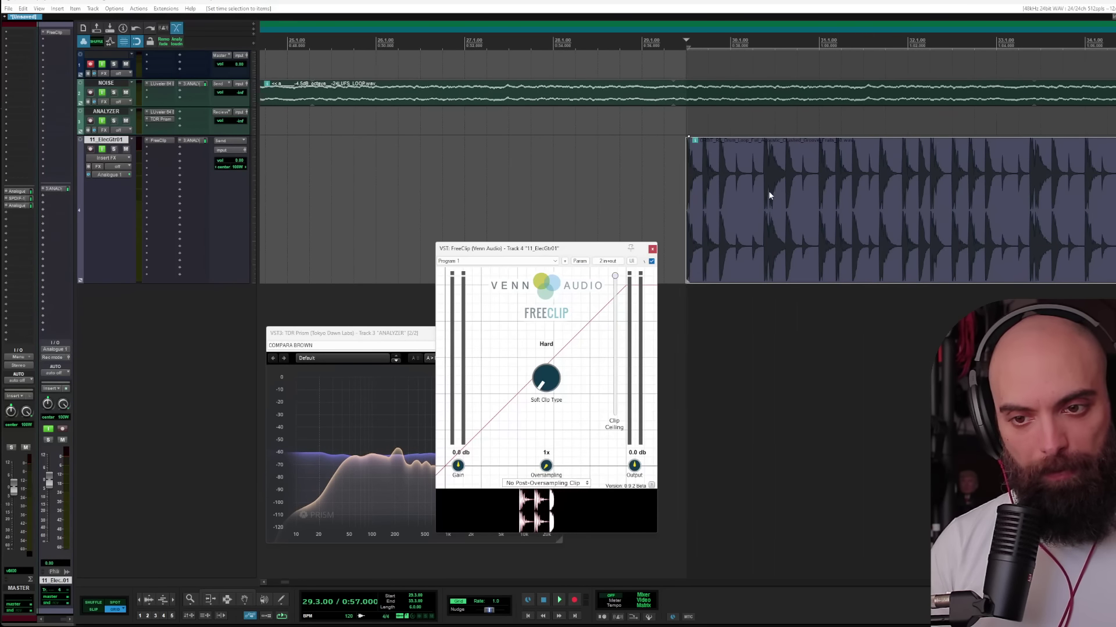
scroll(769, 191, down, 3)
mouse_move(615, 276)
mouse_down()
mouse_move(616, 306)
mouse_move(615, 276)
mouse_up()
key(space)
key(space)
click(695, 209)
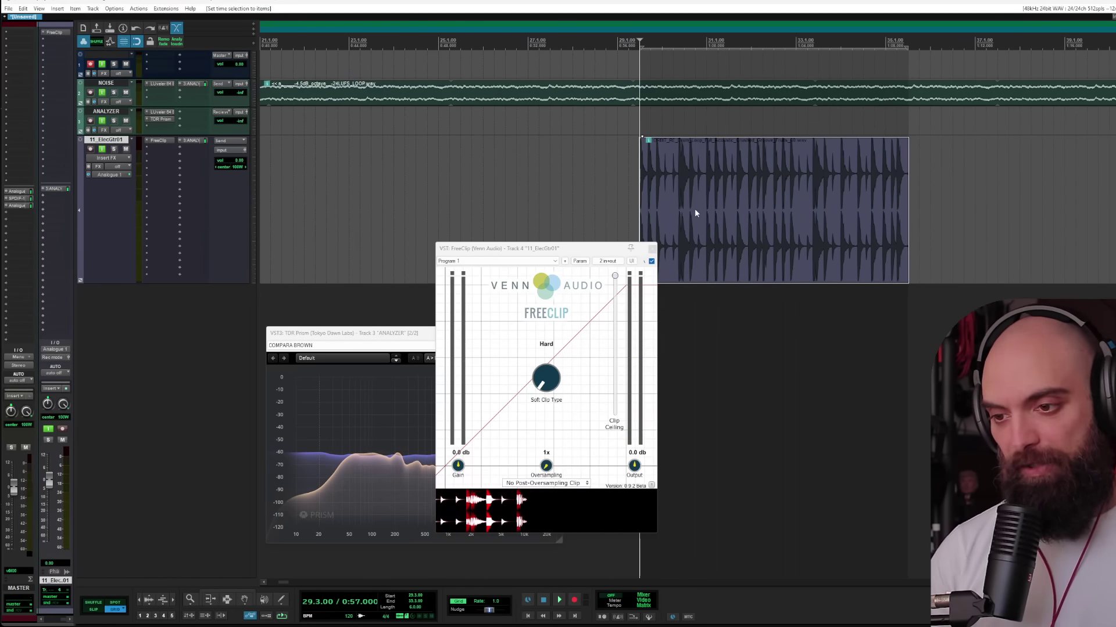
Step: Run a loudness analysis on the selected drum item and close the loudness report
click(178, 44)
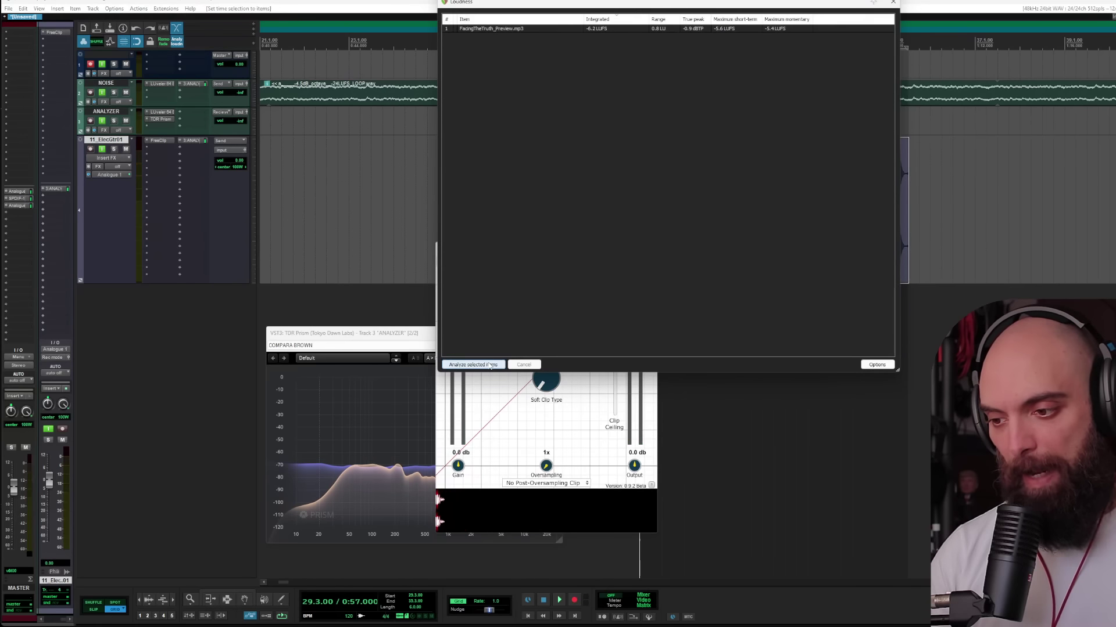
click(490, 364)
click(895, 2)
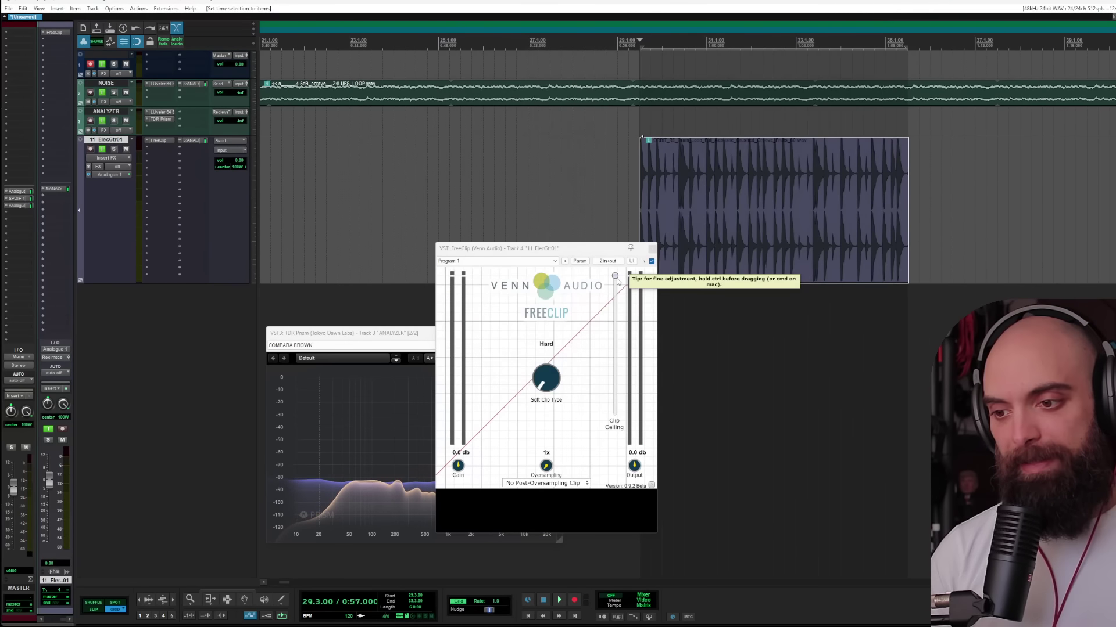
Step: Lower FreeClip's clip ceiling to about -1.3 dB and play the drum loop from its start
drag(618, 280, 617, 281)
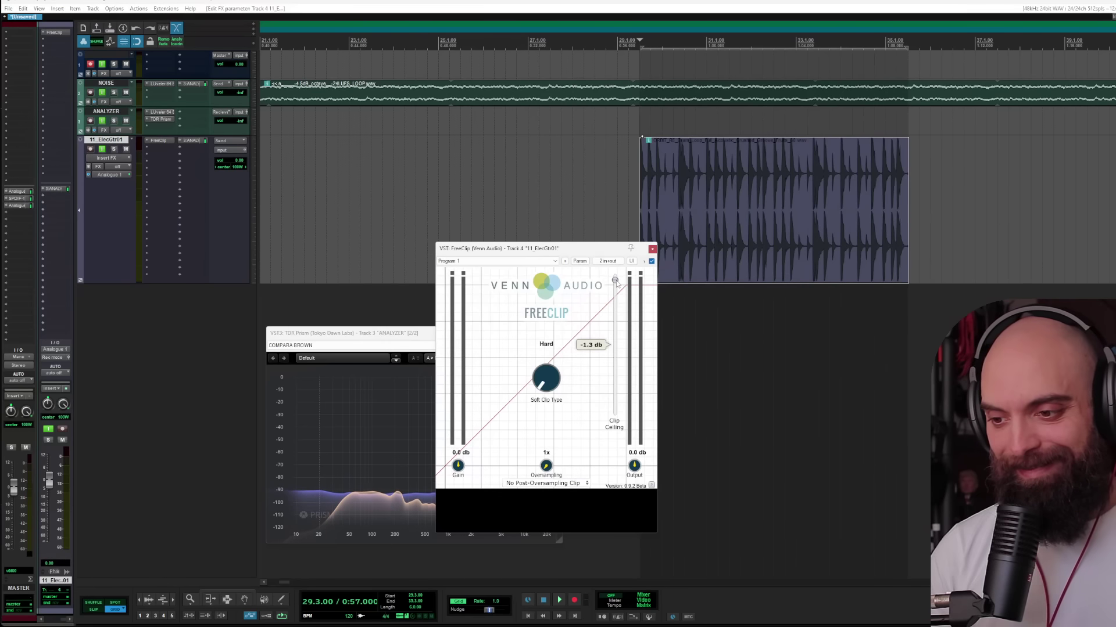
click(700, 245)
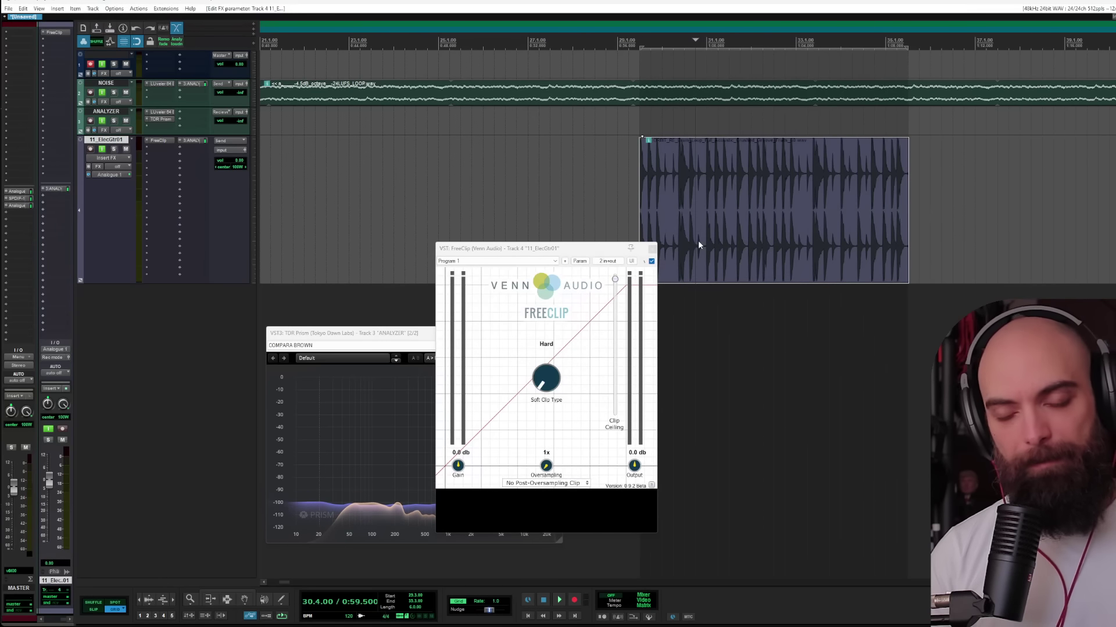
double_click(698, 245)
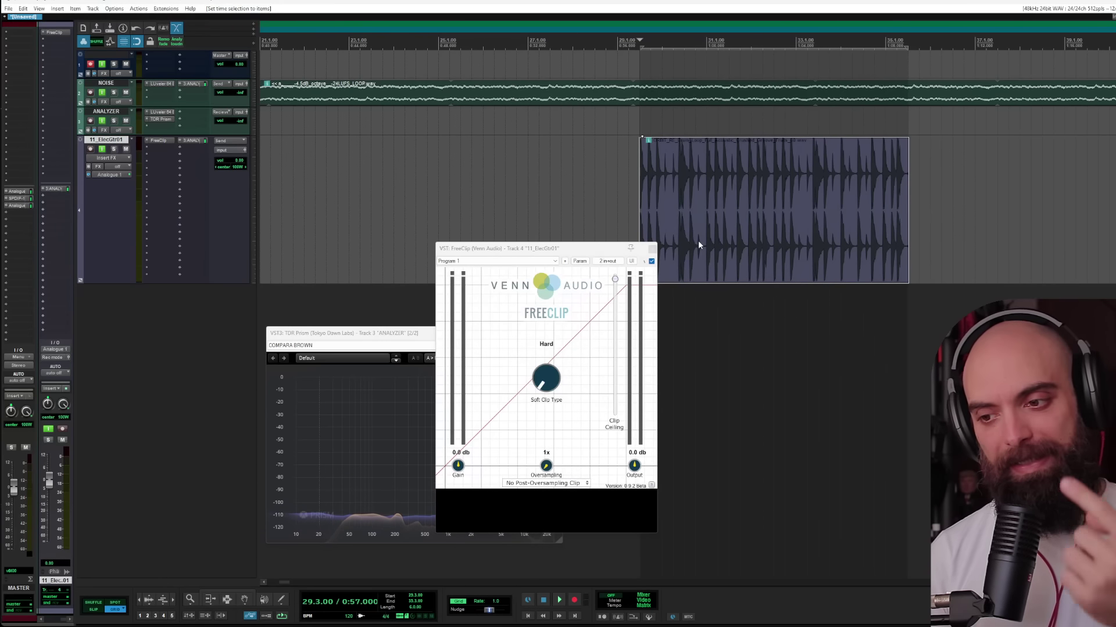
key(space)
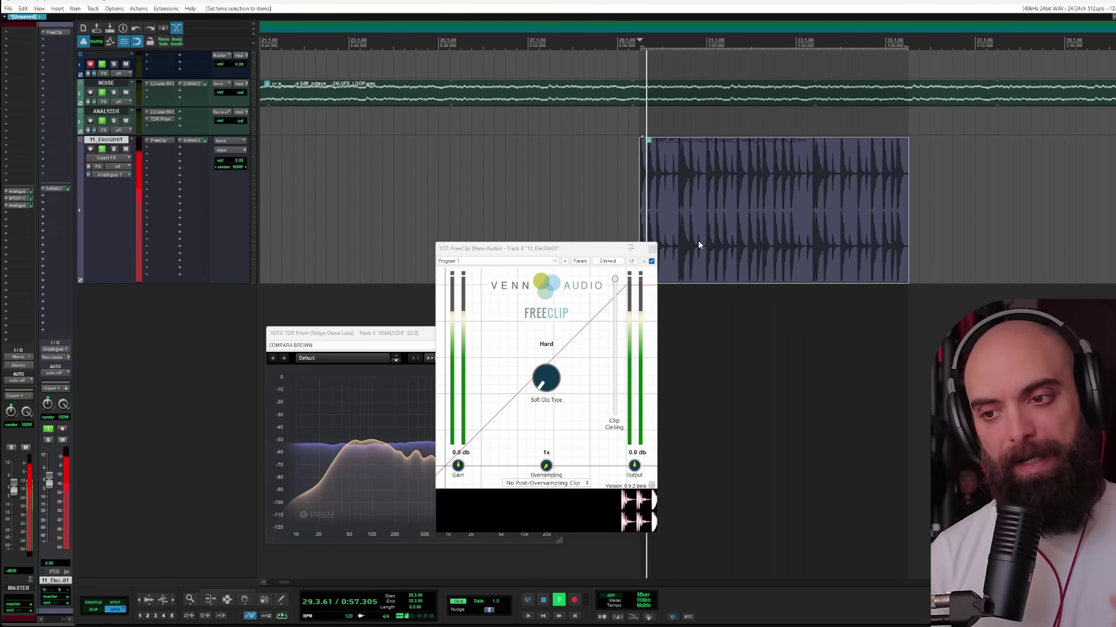
key(space)
Step: Apply the track effects to the drum item as a new take and inspect the clipped waveform up close
right_click(657, 198)
mouse_move(834, 302)
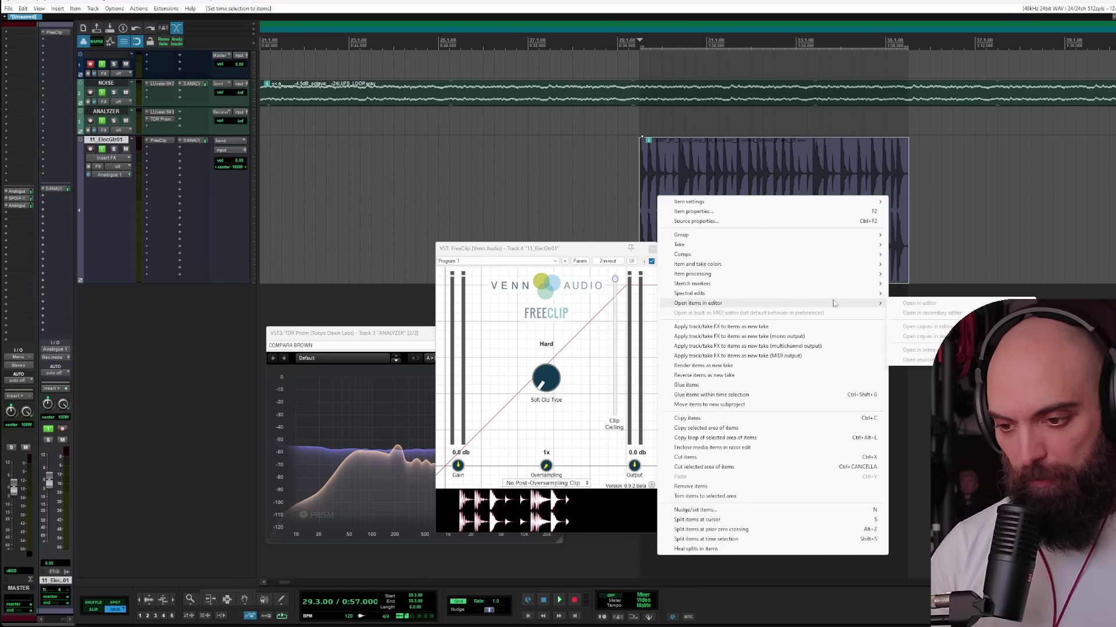
click(799, 326)
click(665, 235)
scroll(715, 235, up, 5)
click(811, 220)
scroll(811, 219, up, 3)
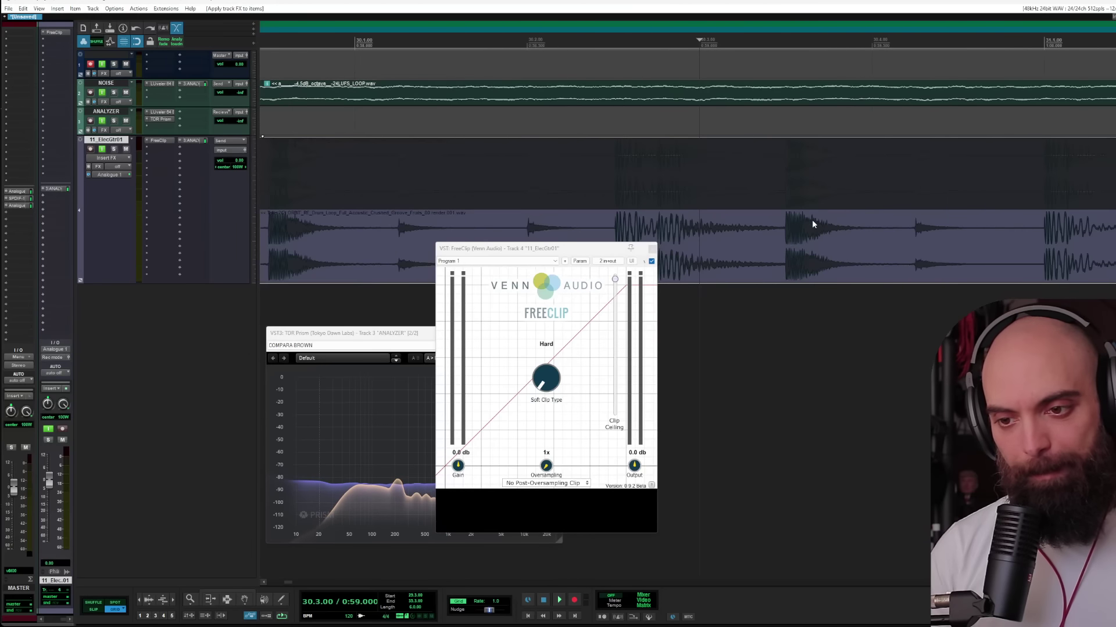
scroll(712, 243, down, 5)
Step: Bypass FreeClip and play the loop while switching between the original and clipped takes, ending on the clipped take
key(space)
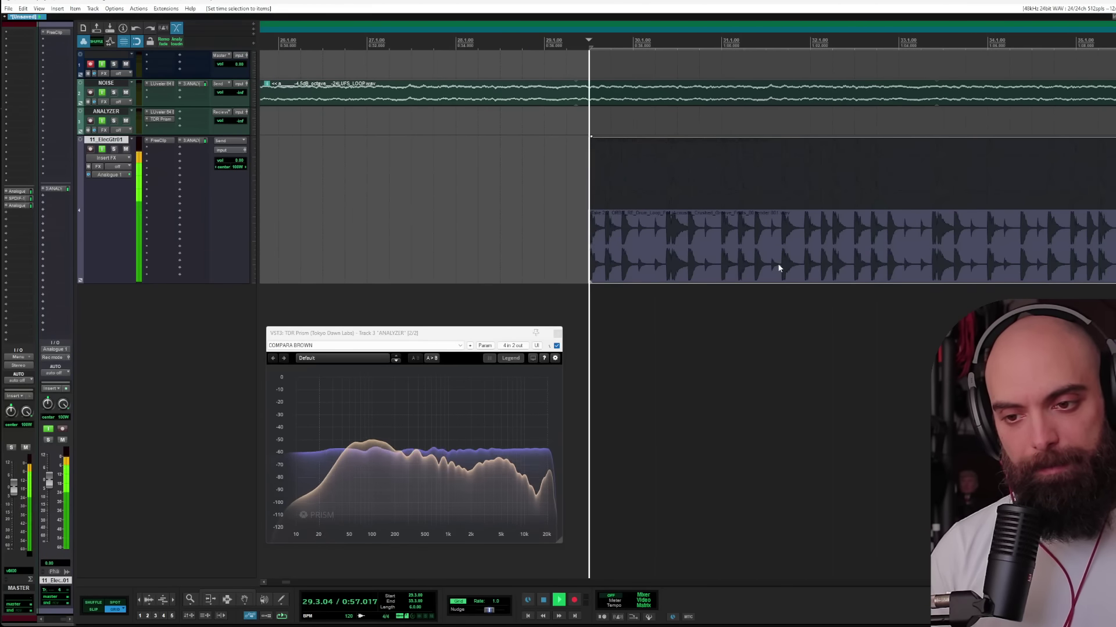
scroll(777, 263, down, 3)
click(707, 160)
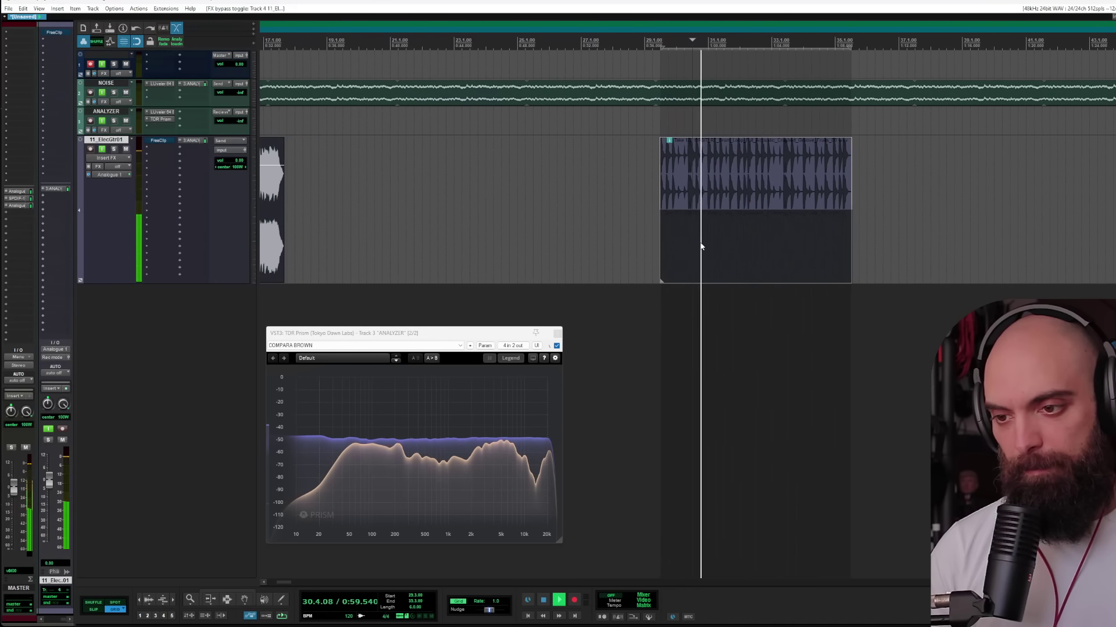
click(707, 225)
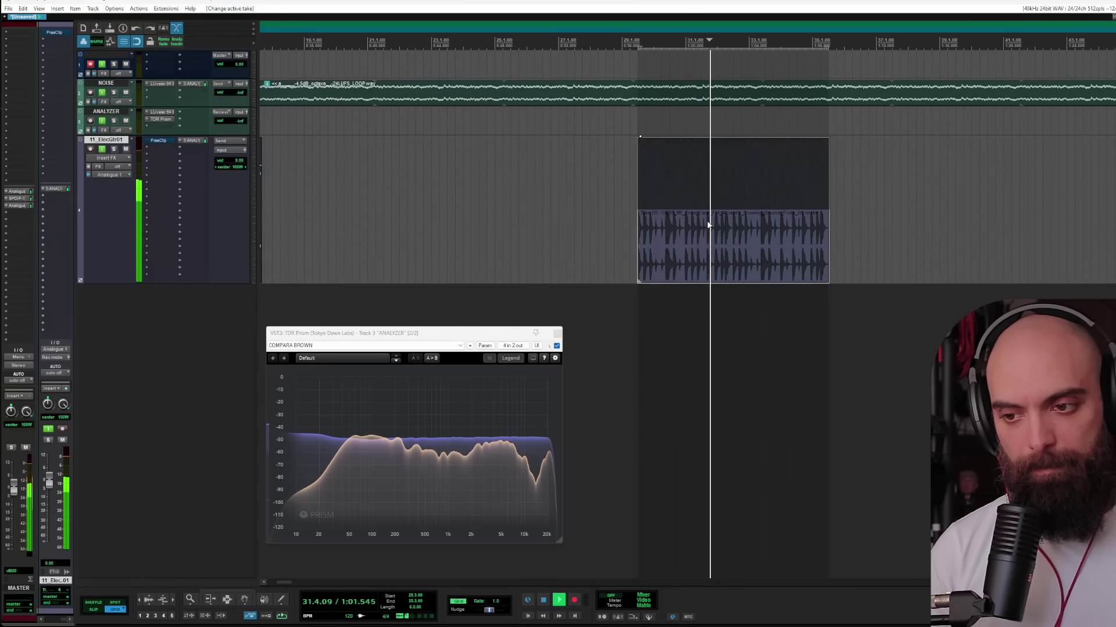
scroll(784, 227, up, 5)
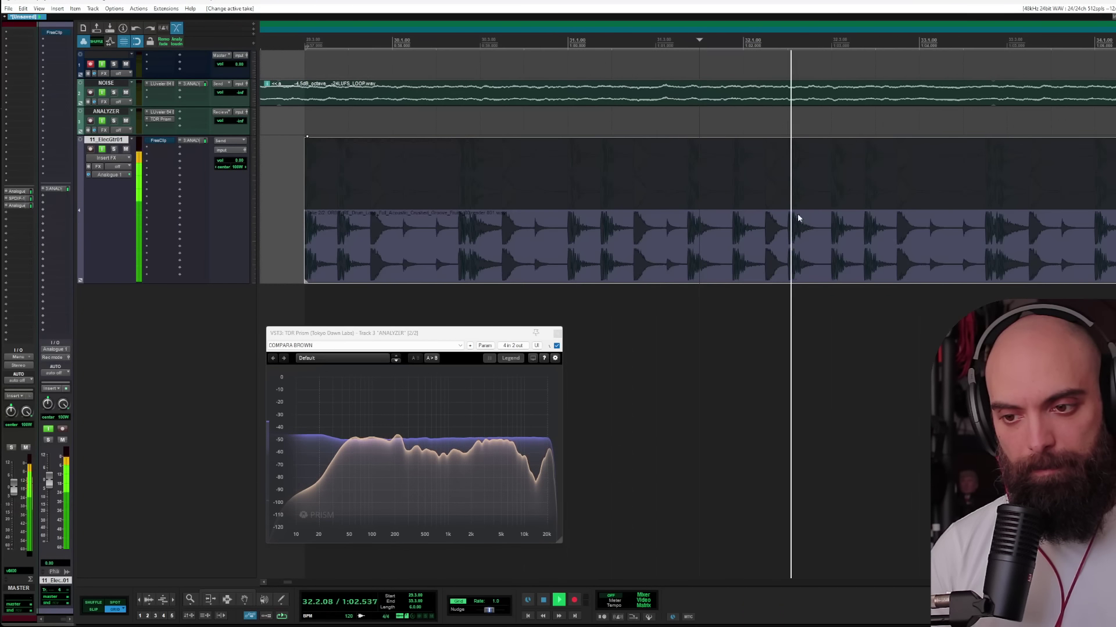
click(867, 148)
click(915, 231)
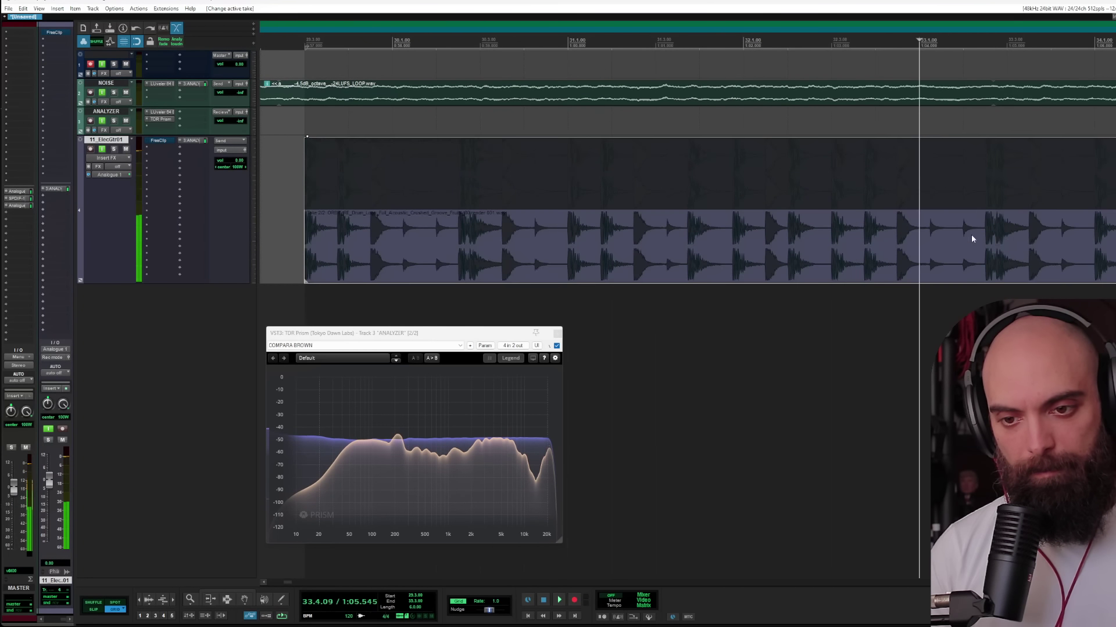
key(space)
Step: Create a new track with the Abbey Road Plates Stereo reverb, send the drum track to it and load an acoustic guitar preset
scroll(867, 249, down, 4)
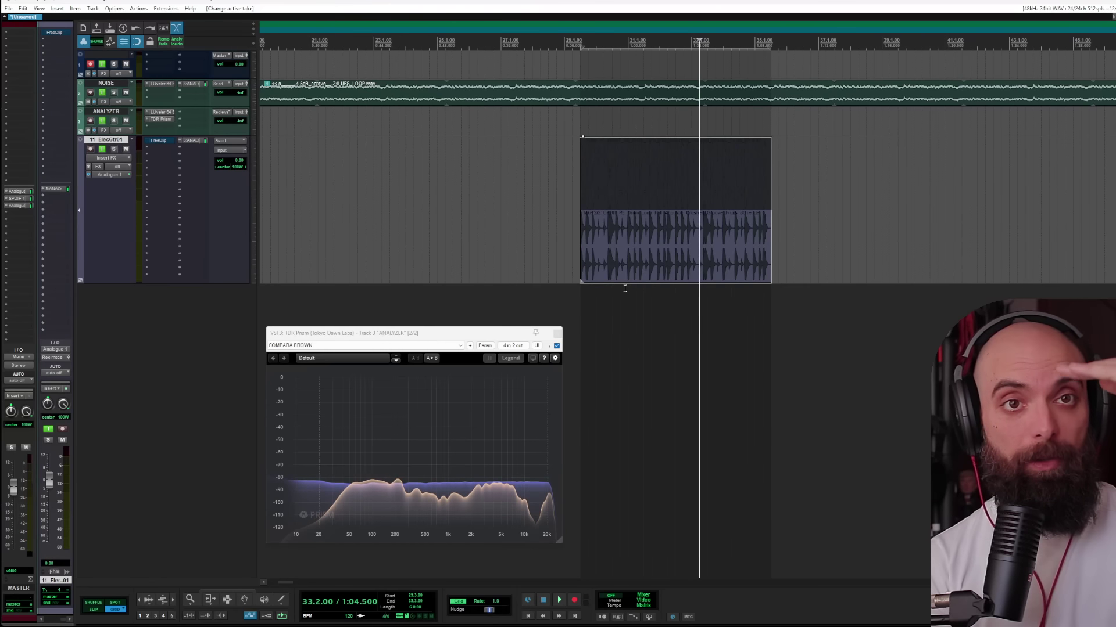
scroll(660, 231, down, 4)
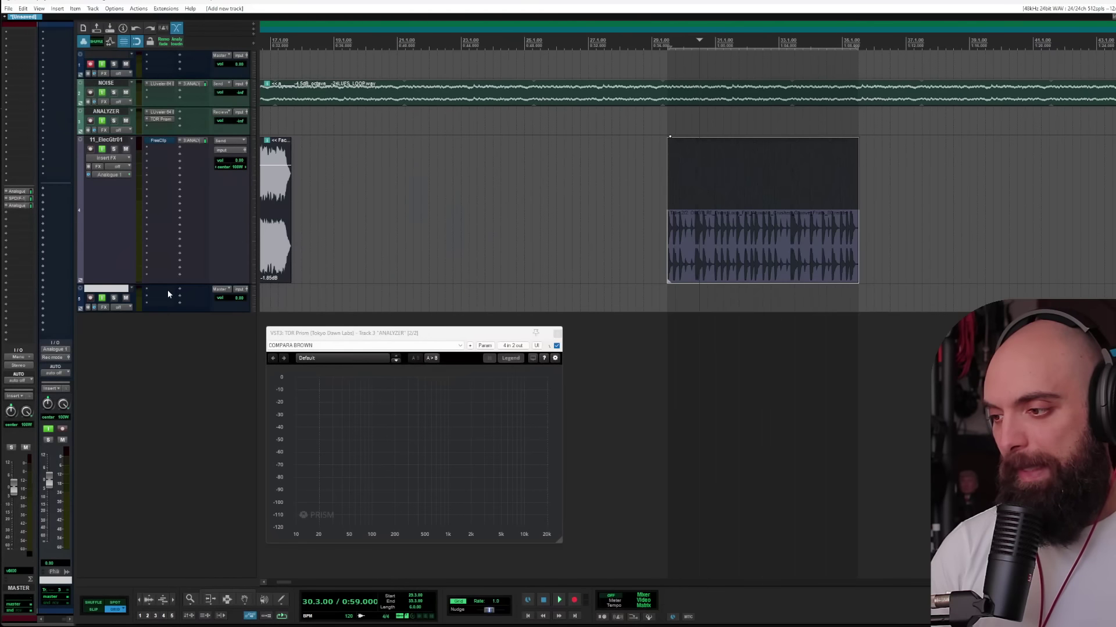
click(168, 294)
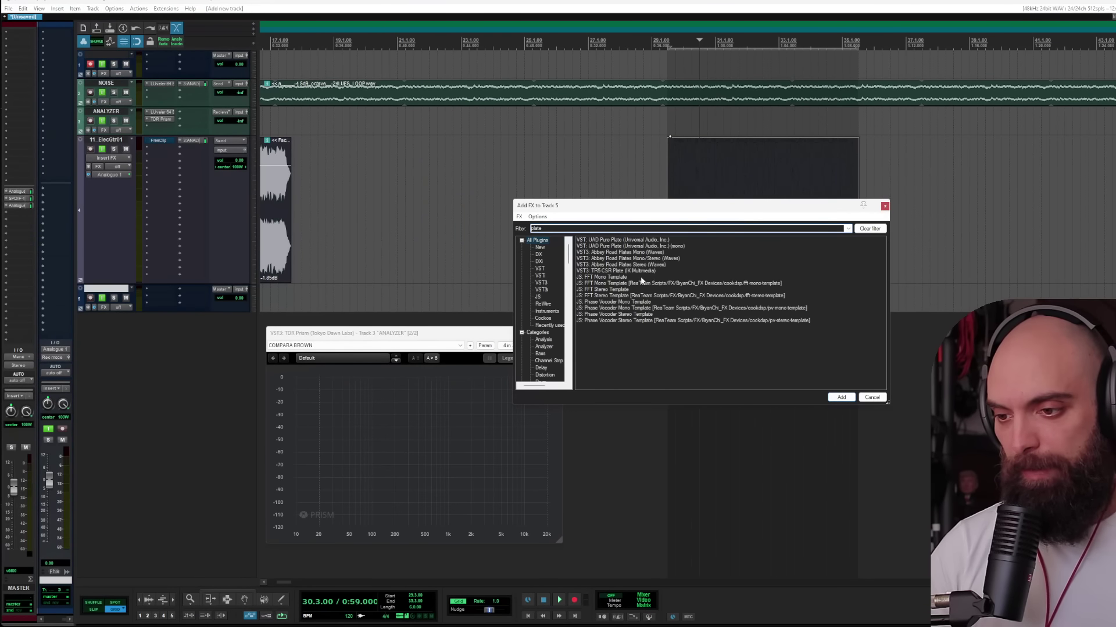
double_click(620, 264)
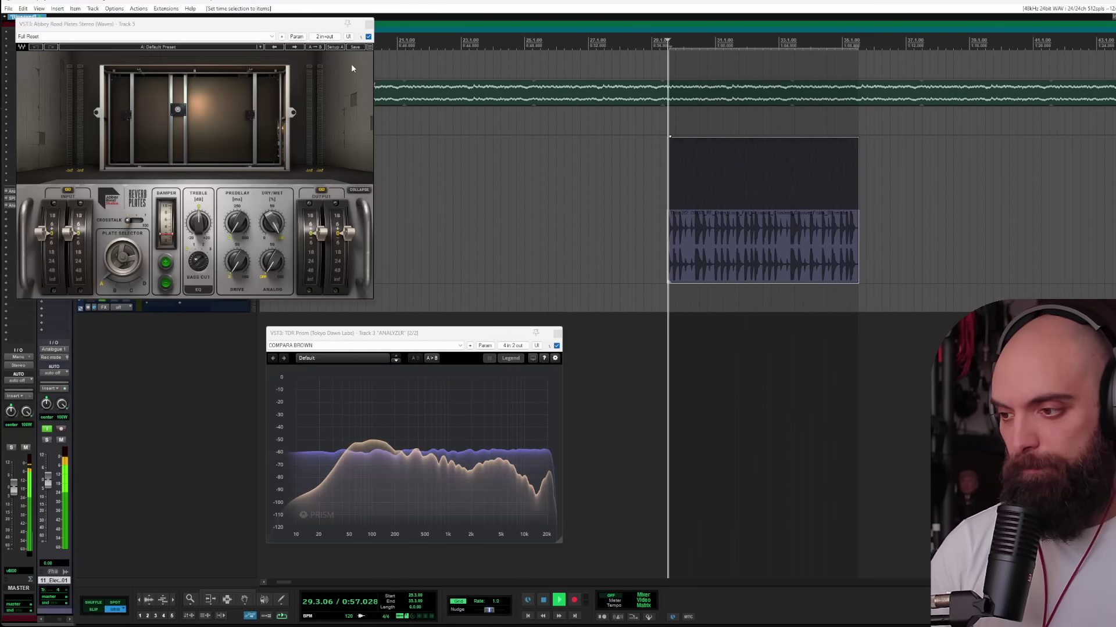
drag(290, 23, 491, 407)
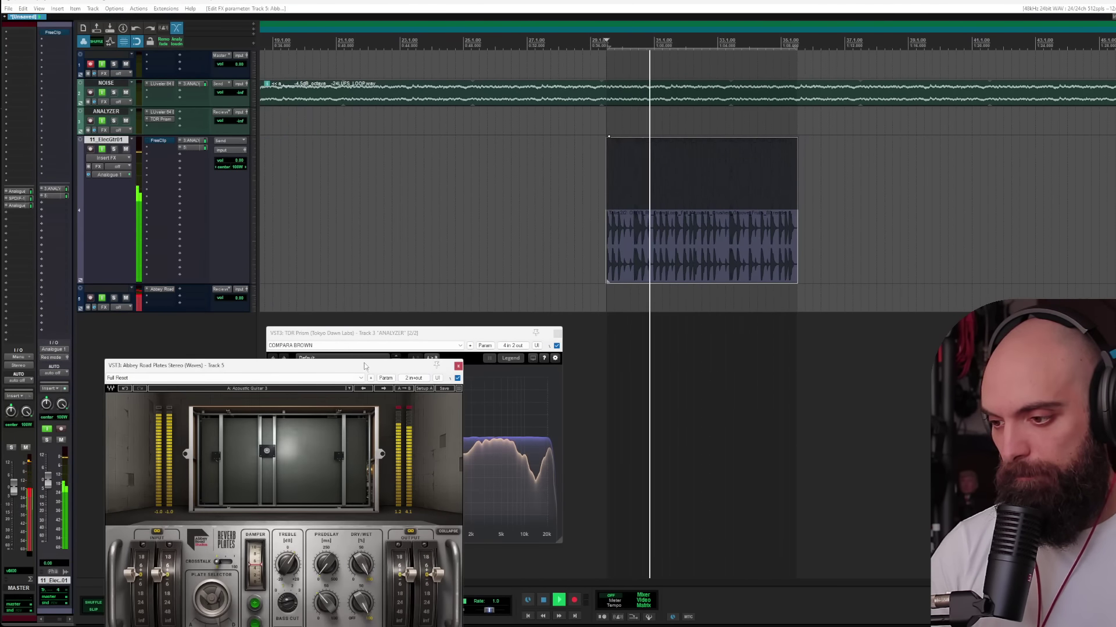
drag(268, 362, 237, 253)
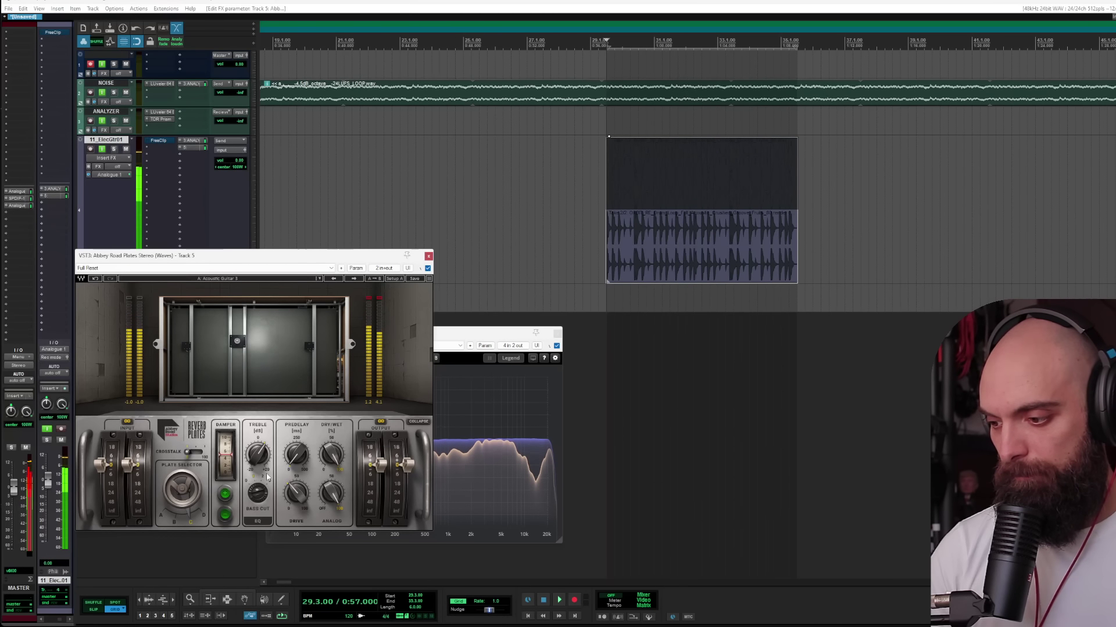
key(Escape)
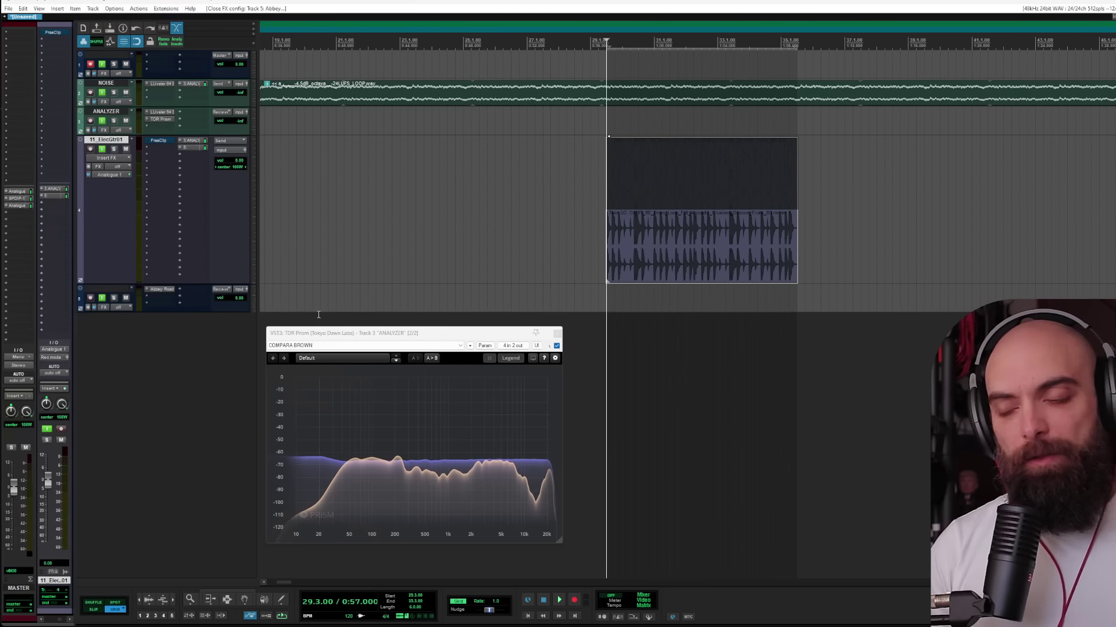
Step: Add the kHs Chorus plug-in after the plate reverb on the new track and solo that track
double_click(157, 300)
text(kh cho)
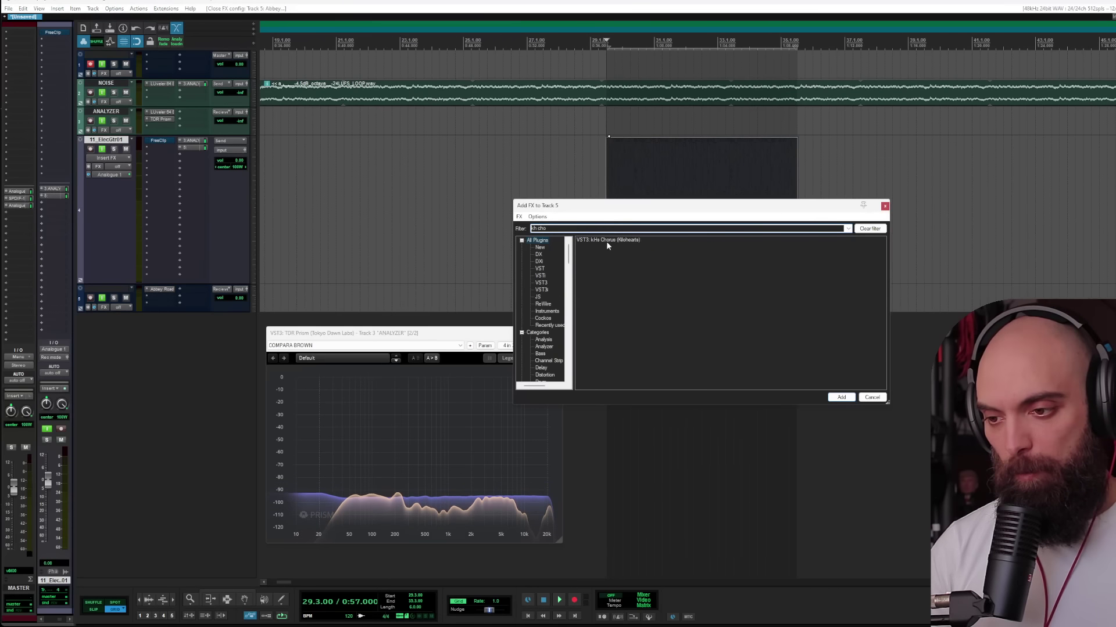
key(Return)
click(115, 298)
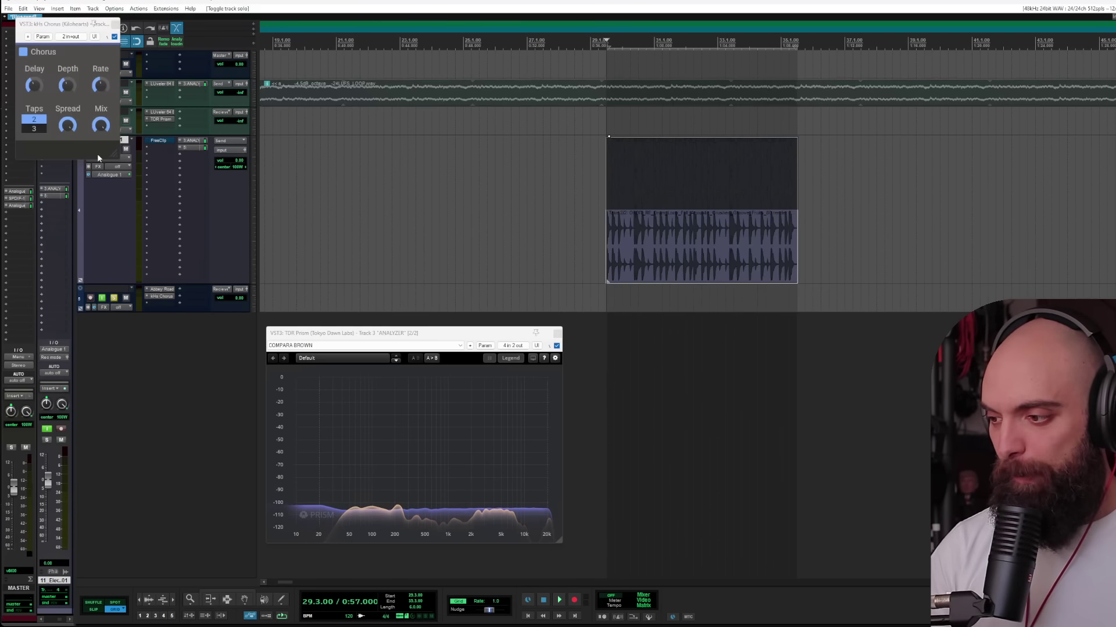
drag(74, 30, 447, 154)
Step: Adjust the chorus's depth, delay and rate during playback, set its mix to about 54% and close the plug-in
key(space)
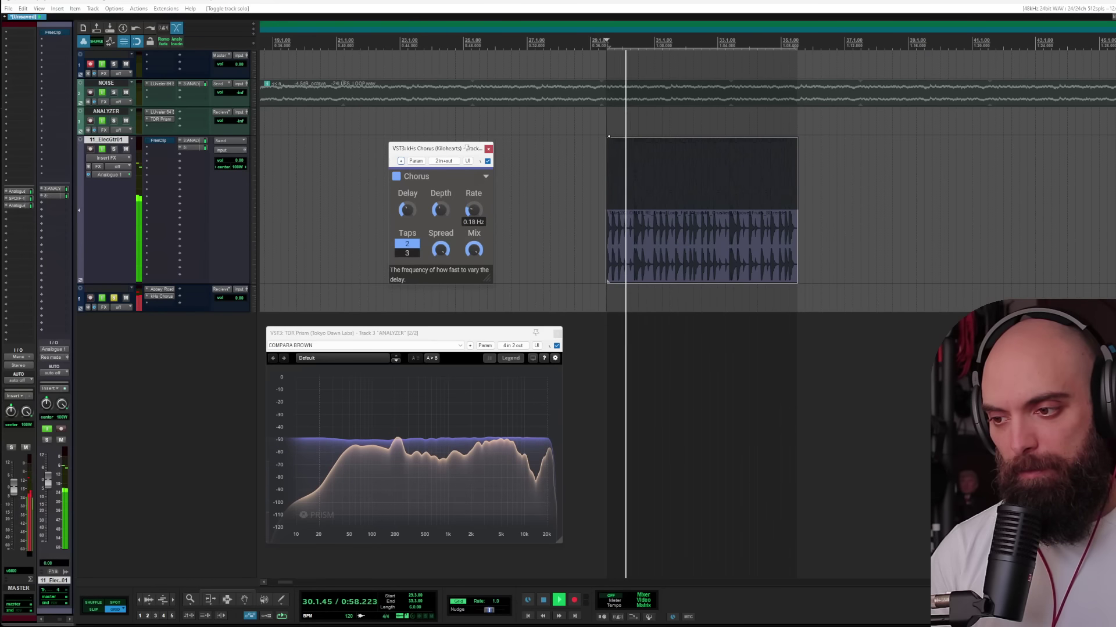
drag(440, 209, 406, 226)
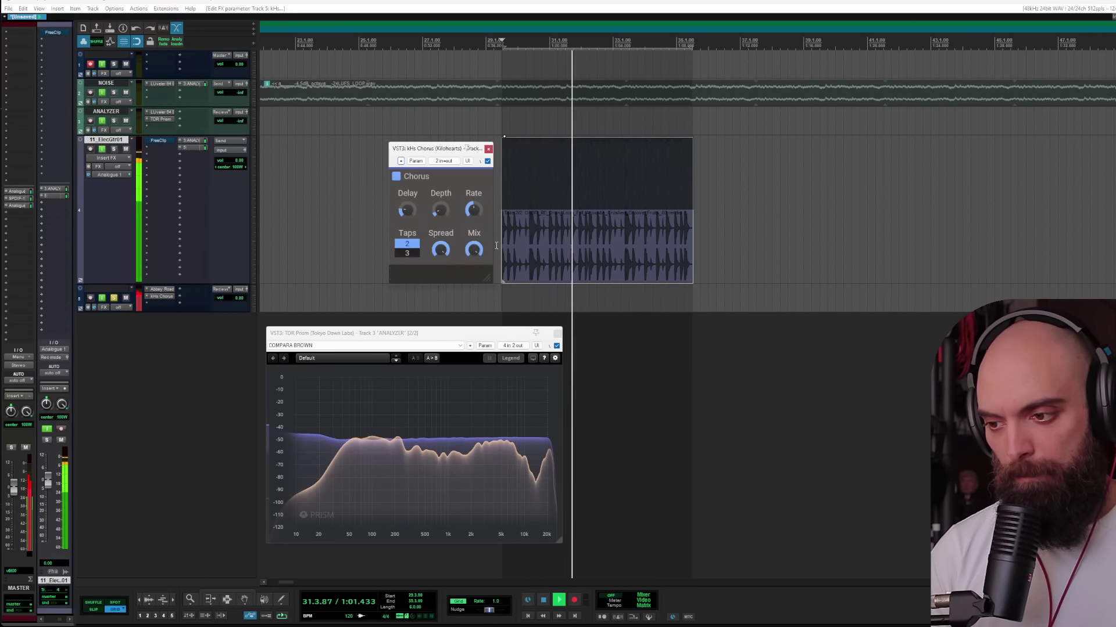
mouse_move(473, 250)
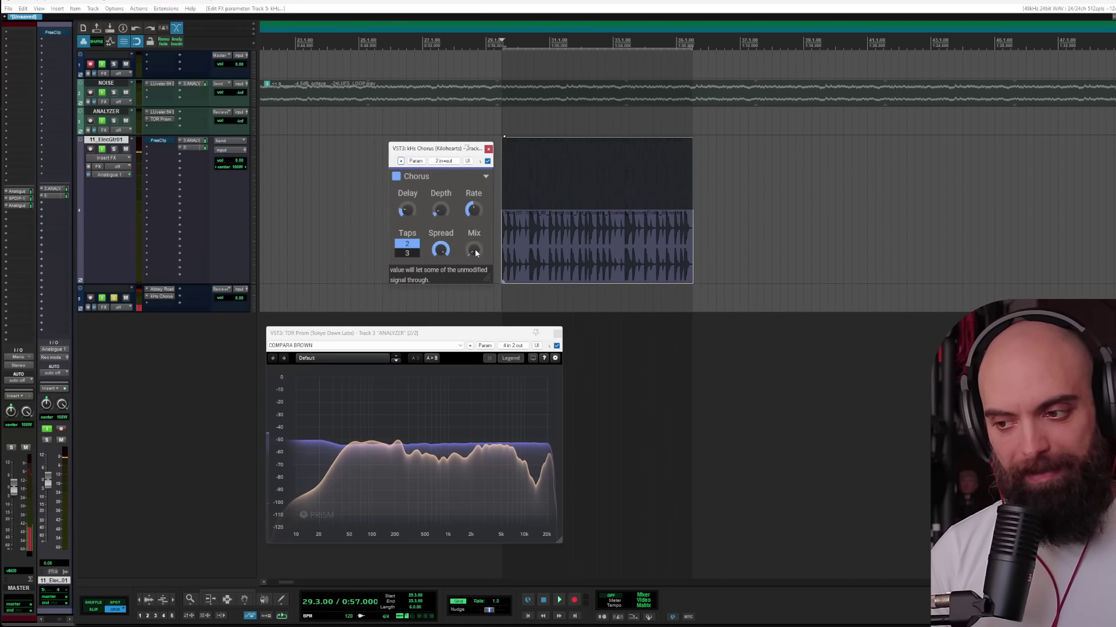
key(space)
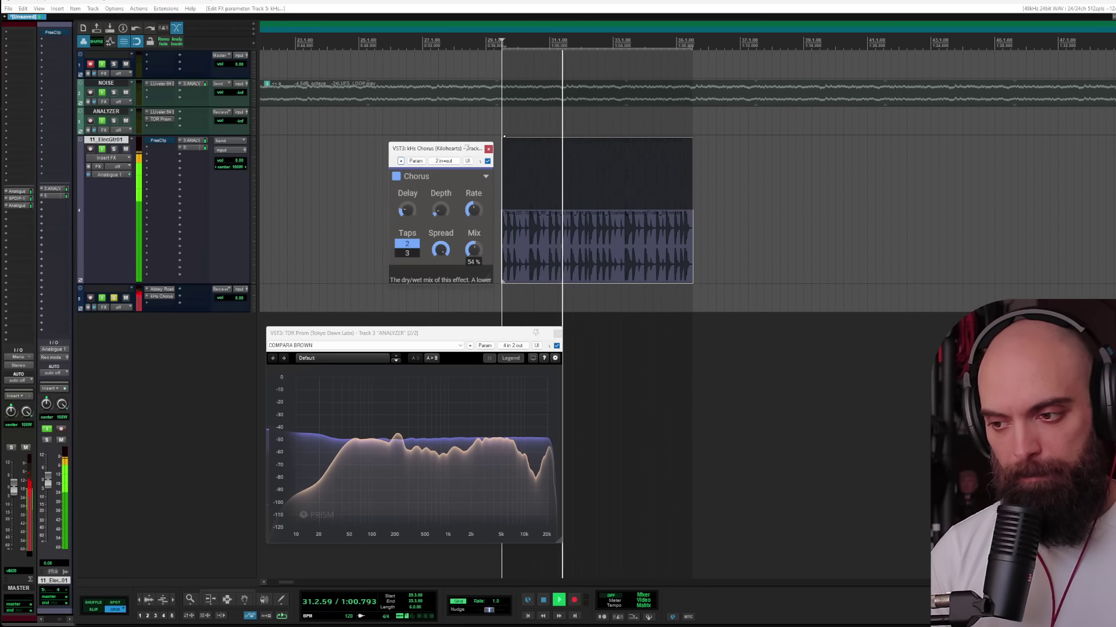
drag(474, 249, 473, 252)
key(space)
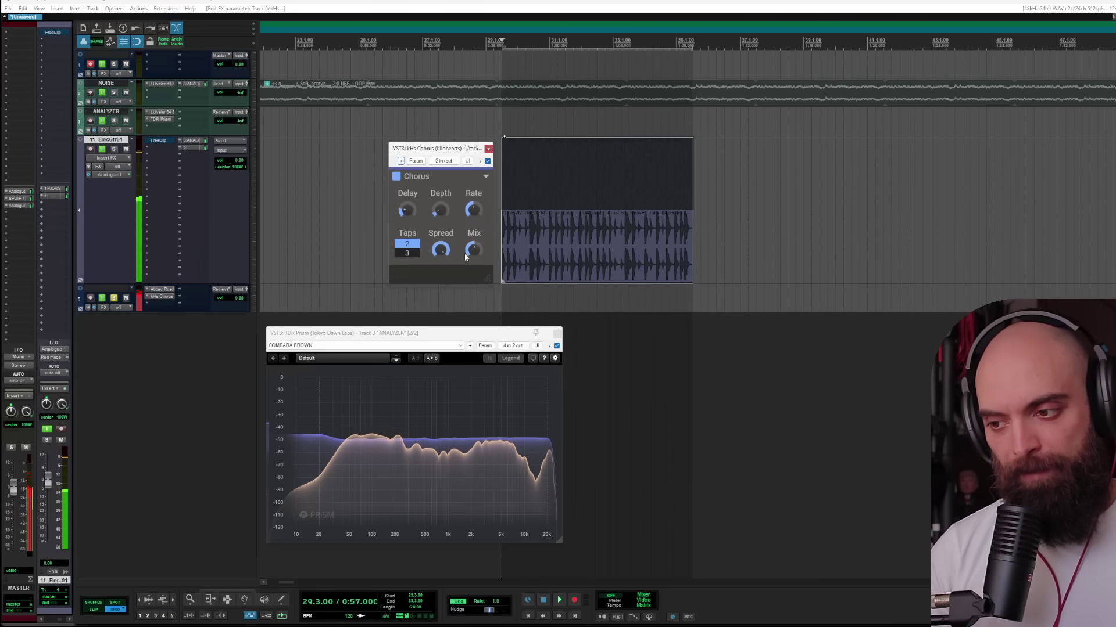
click(489, 149)
Step: Add the kHs Distortion plug-in after the chorus on the reverb track
click(160, 304)
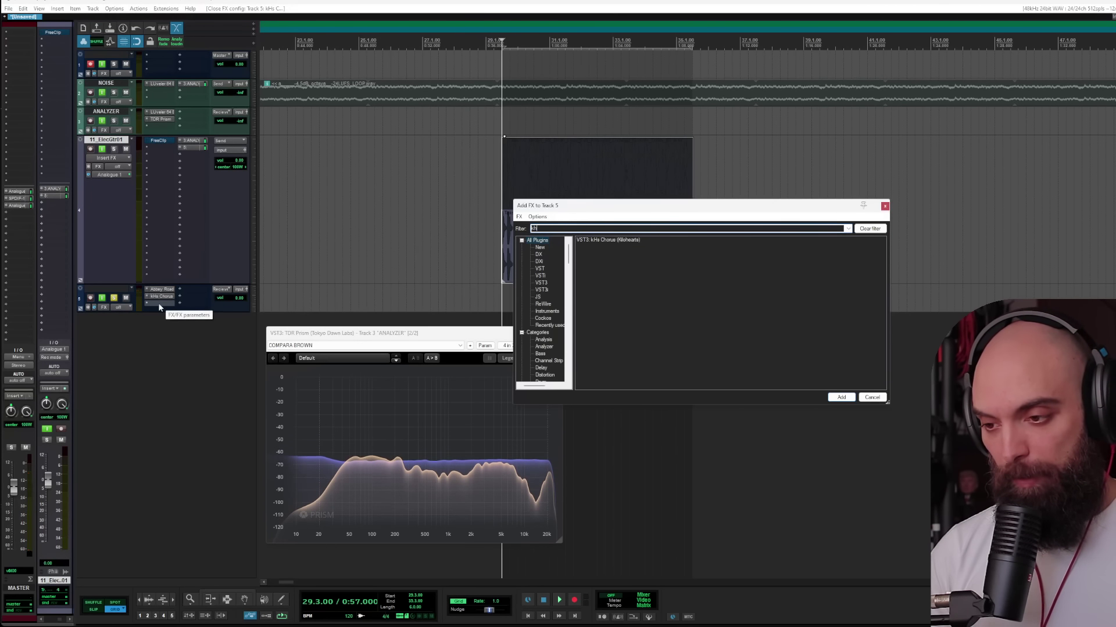
double_click(607, 311)
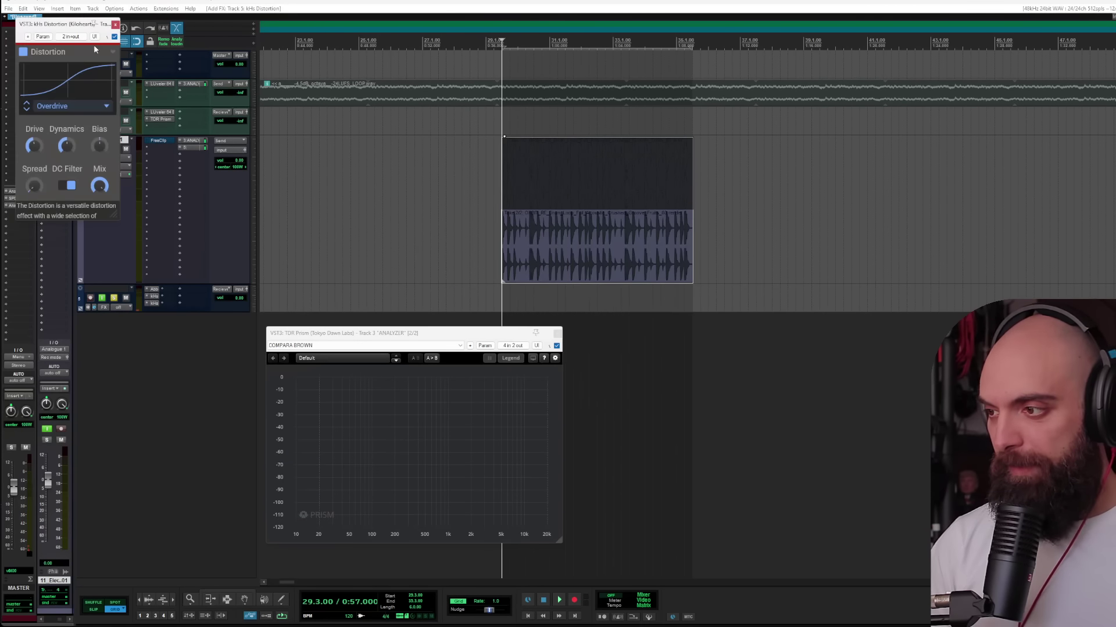
drag(89, 28, 500, 144)
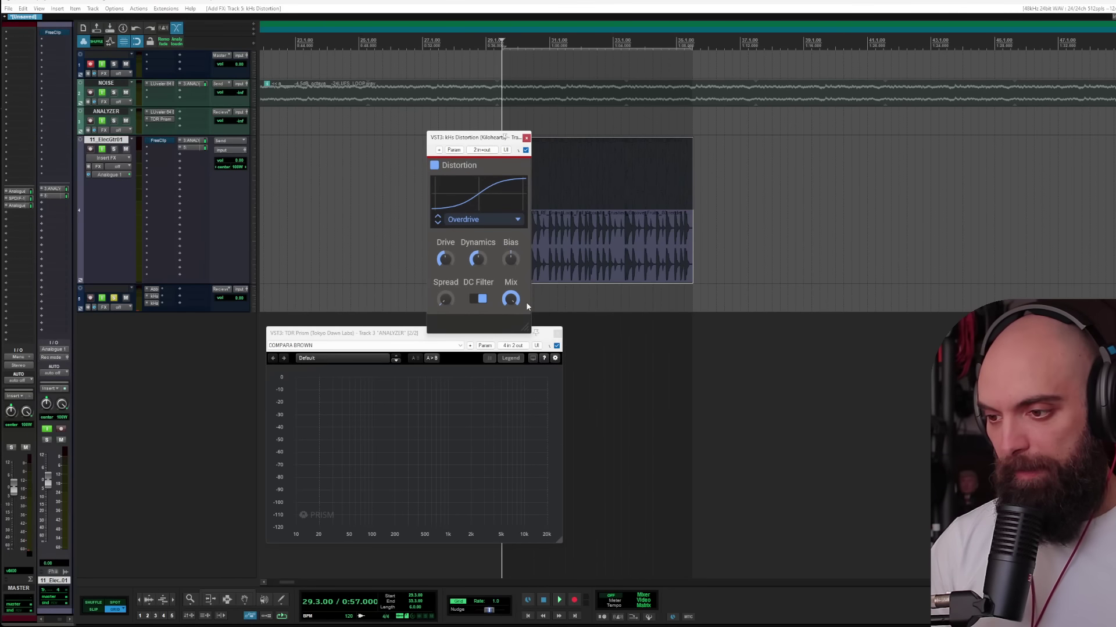
Step: Raise the Overdrive distortion's drive and set its mix to about 25% while playing the loop, then close the plug-in
key(space)
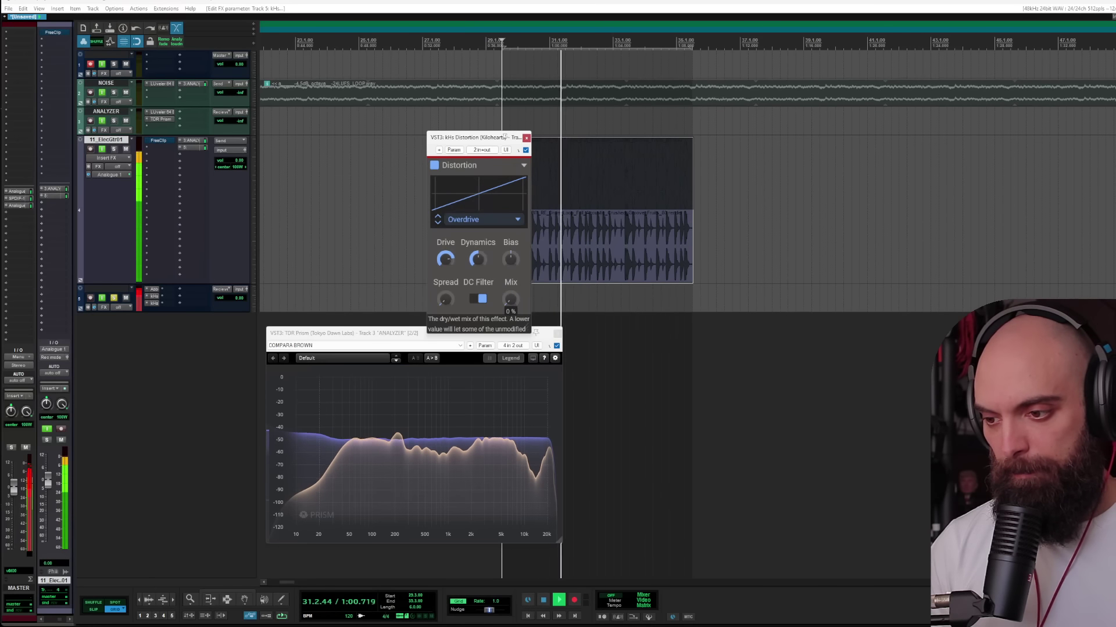
drag(510, 299, 510, 283)
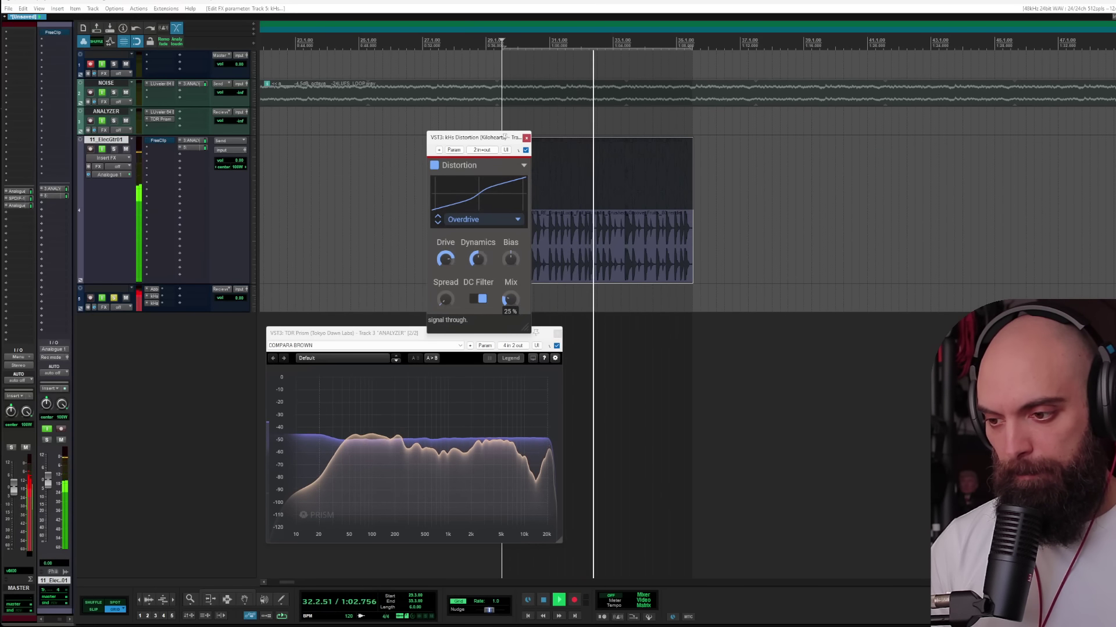
click(526, 137)
key(space)
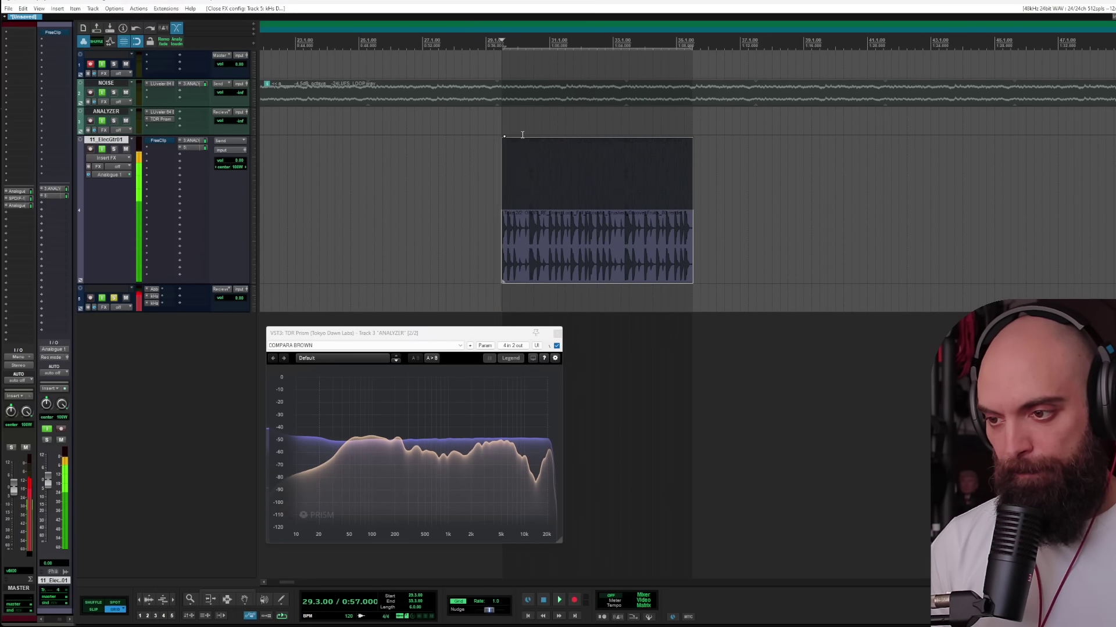
Step: Add the kHs Bitcrush plug-in to the reverb track's effect chain
double_click(164, 289)
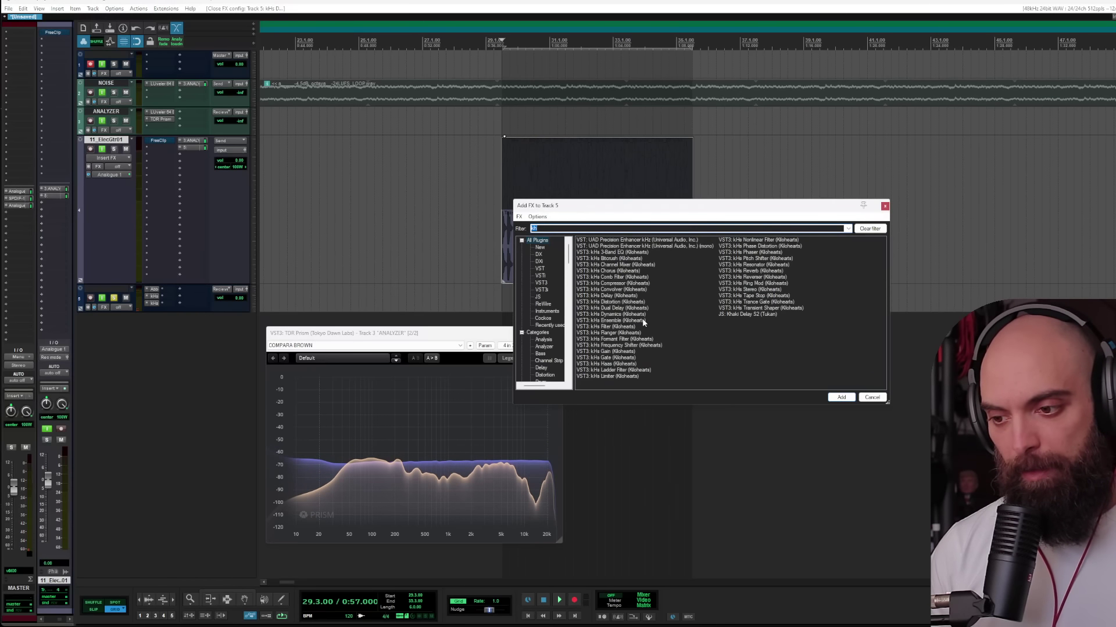
double_click(610, 259)
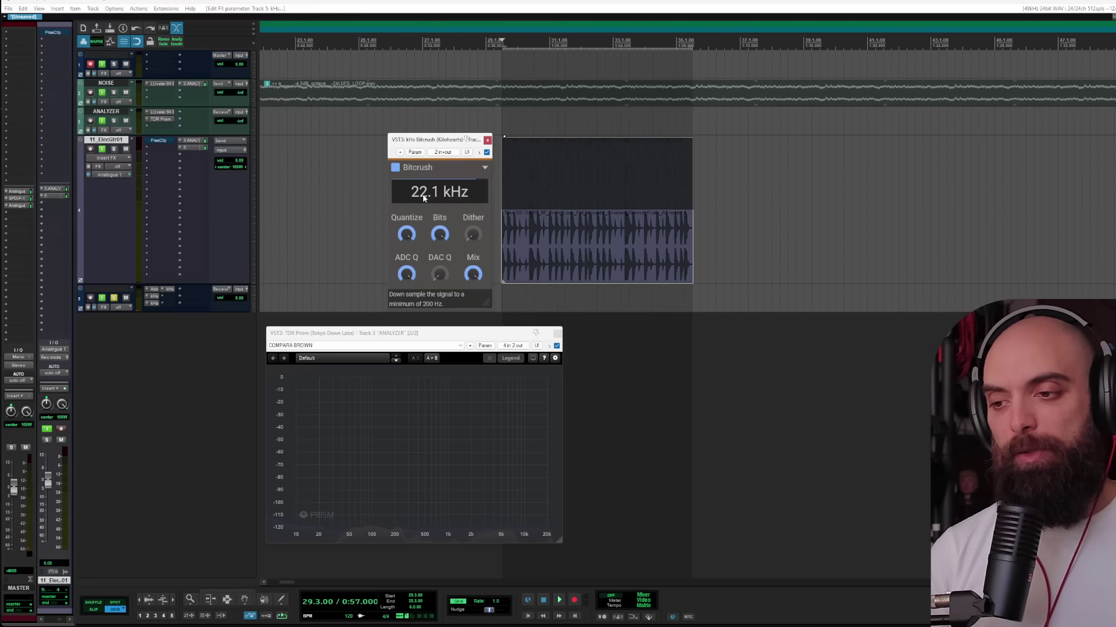
Step: Play the loop and compare the reverb with the Bitcrush plug-in bypassed and active
key(space)
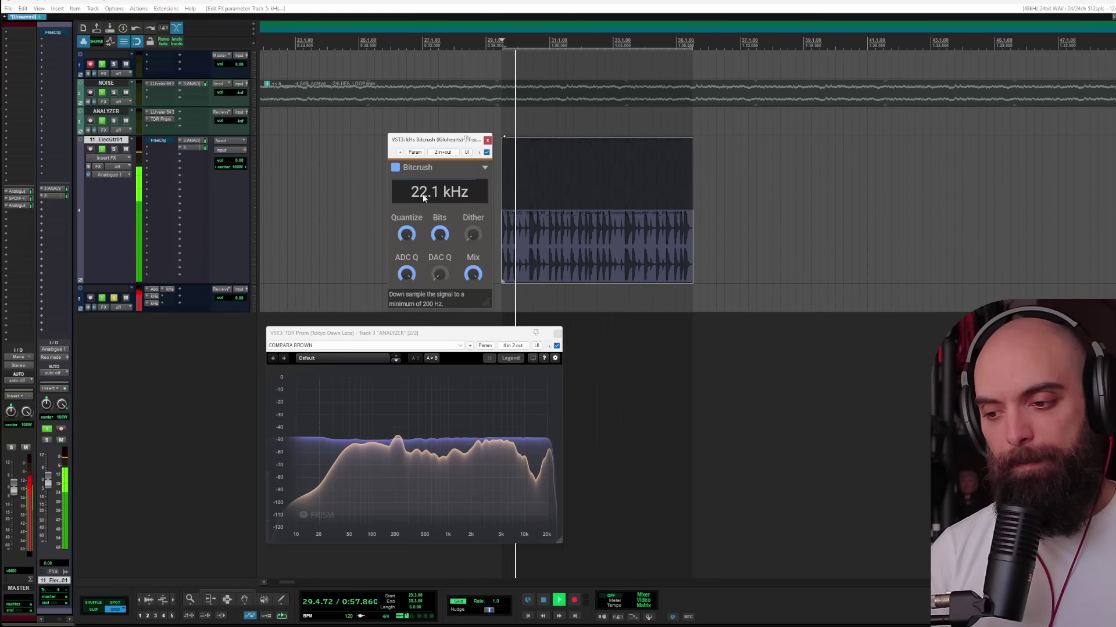
click(487, 152)
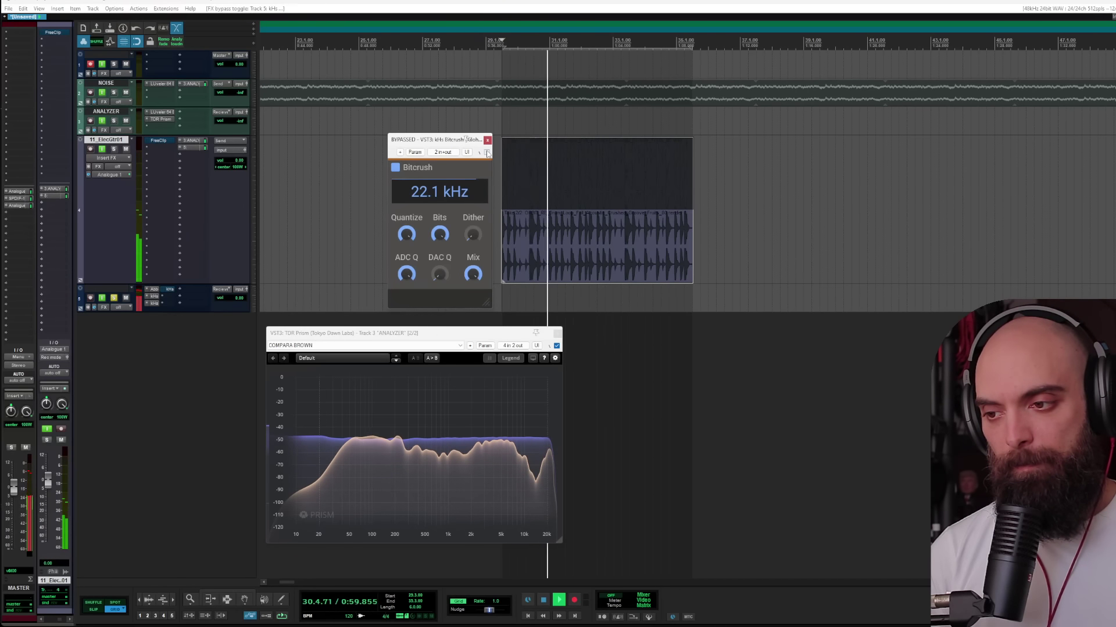
click(487, 153)
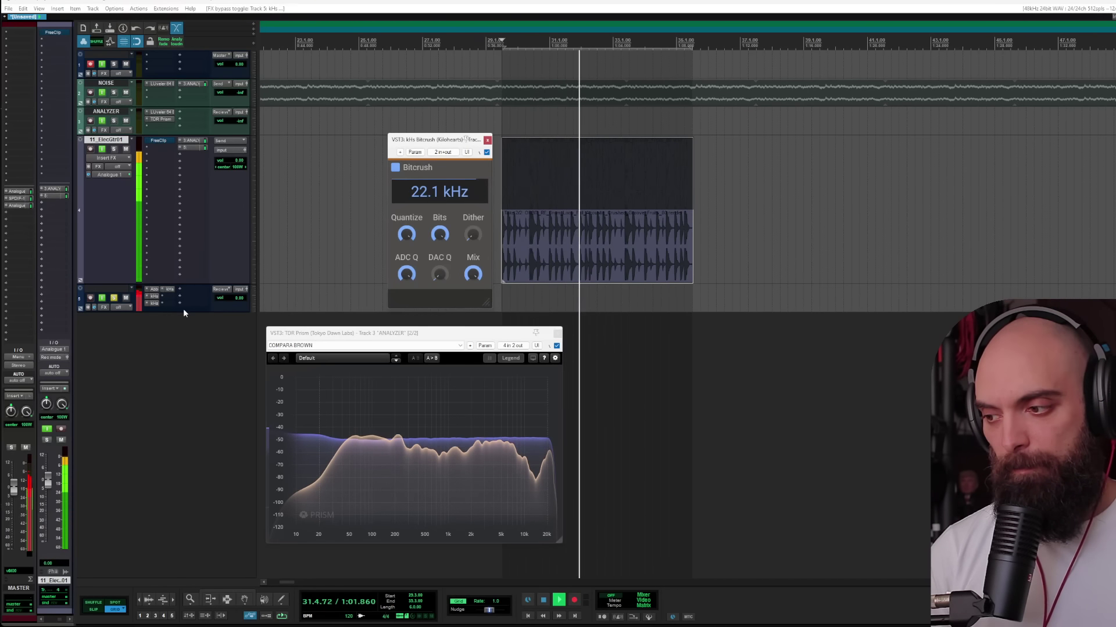
Step: Enlarge the reverb track, add the Oscilloscope Meter after the Bitcrush and examine the reverb's waveform during playback
drag(176, 312, 173, 364)
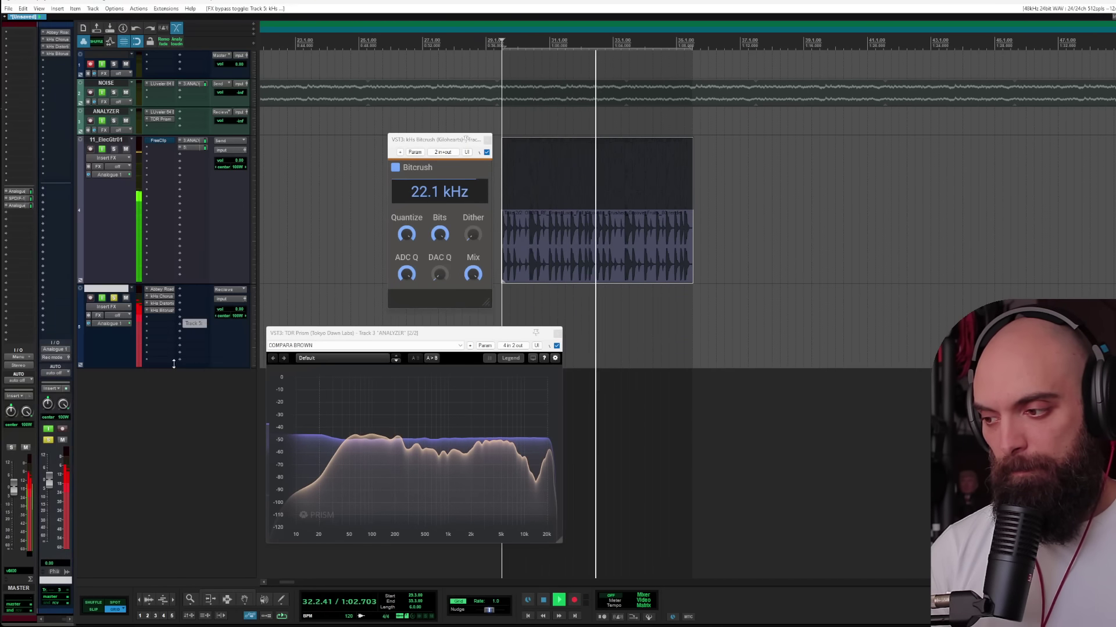
double_click(168, 327)
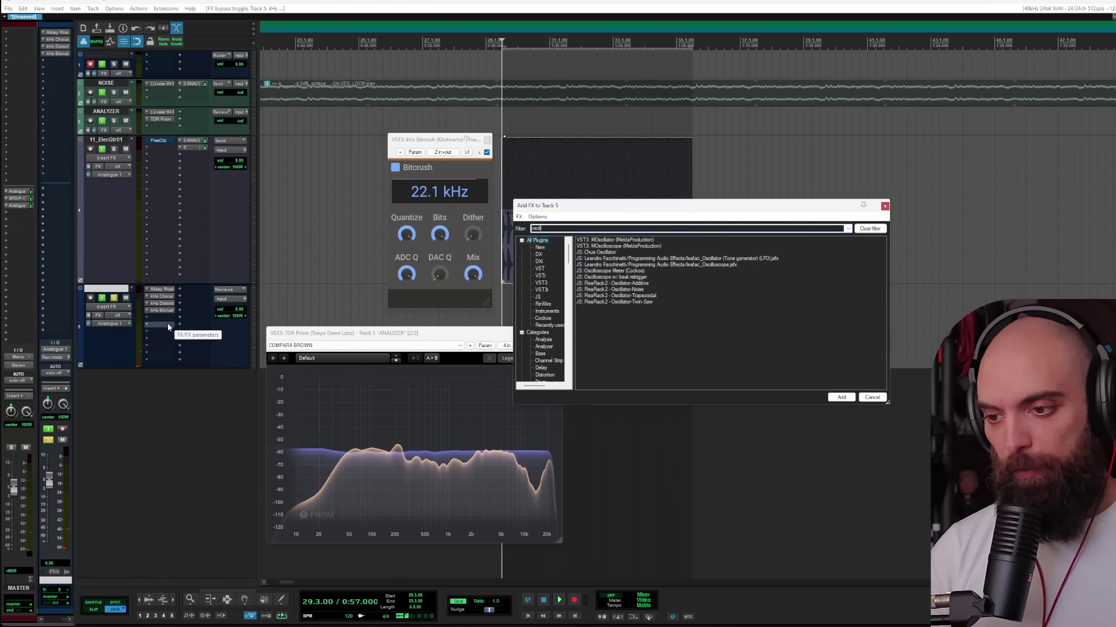
key(Return)
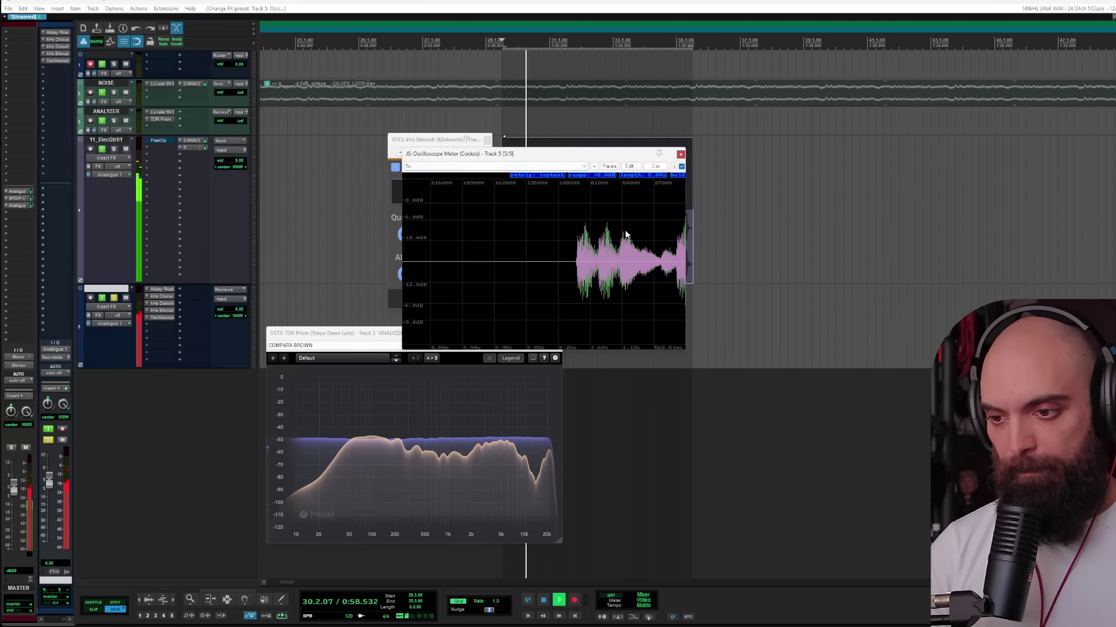
key(space)
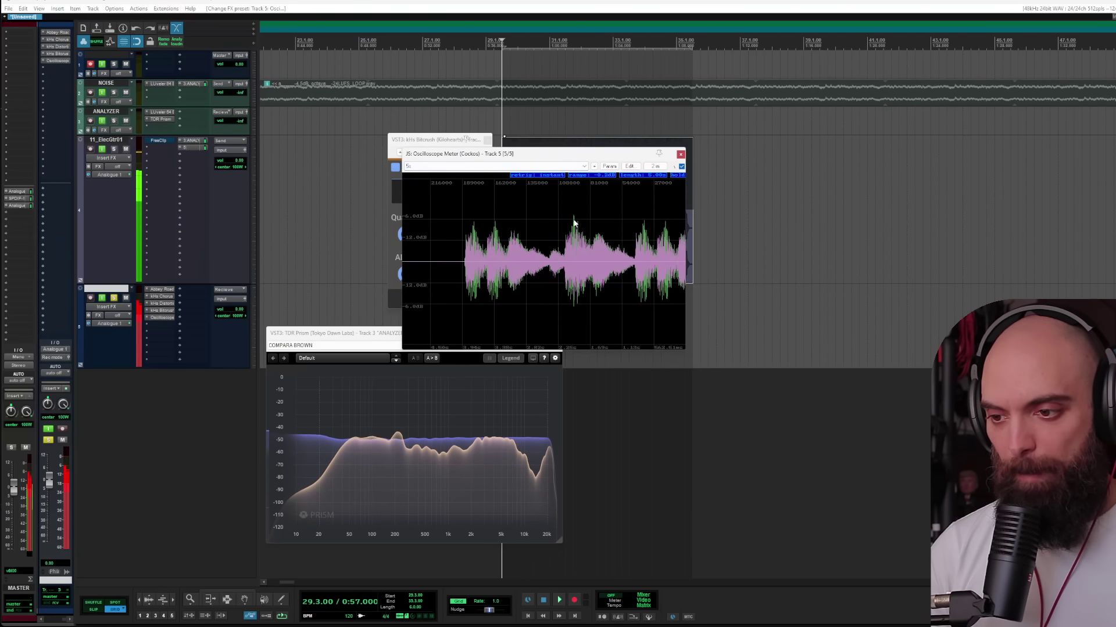
scroll(565, 219, up, 1)
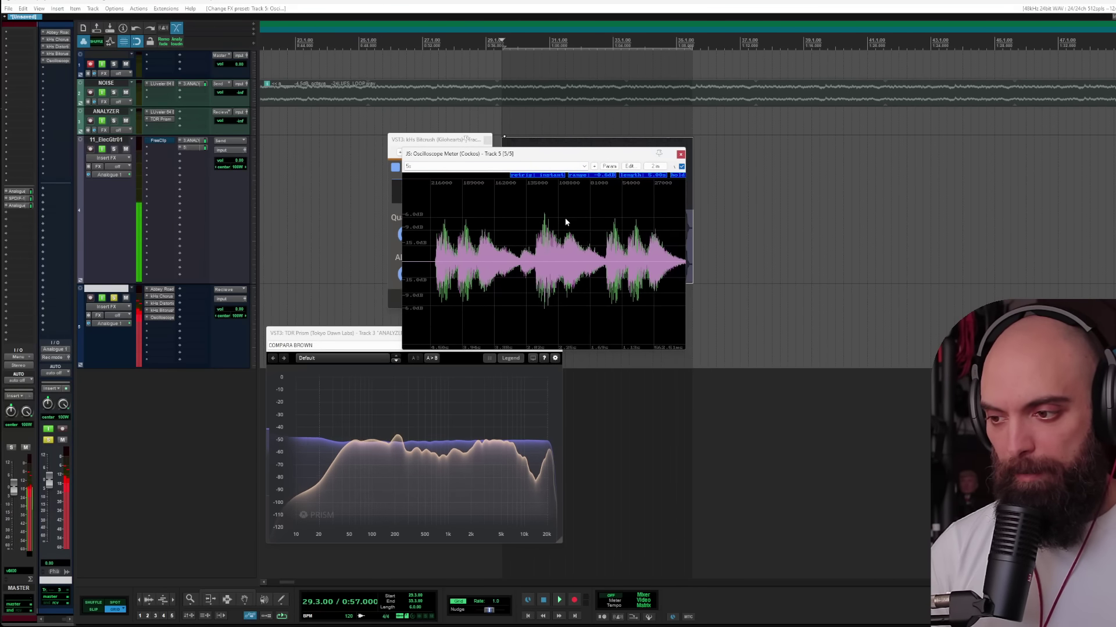
Step: Add FreeClip to the reverb track, lower its clip ceiling with hard clipping while the loop plays, and close it
click(155, 324)
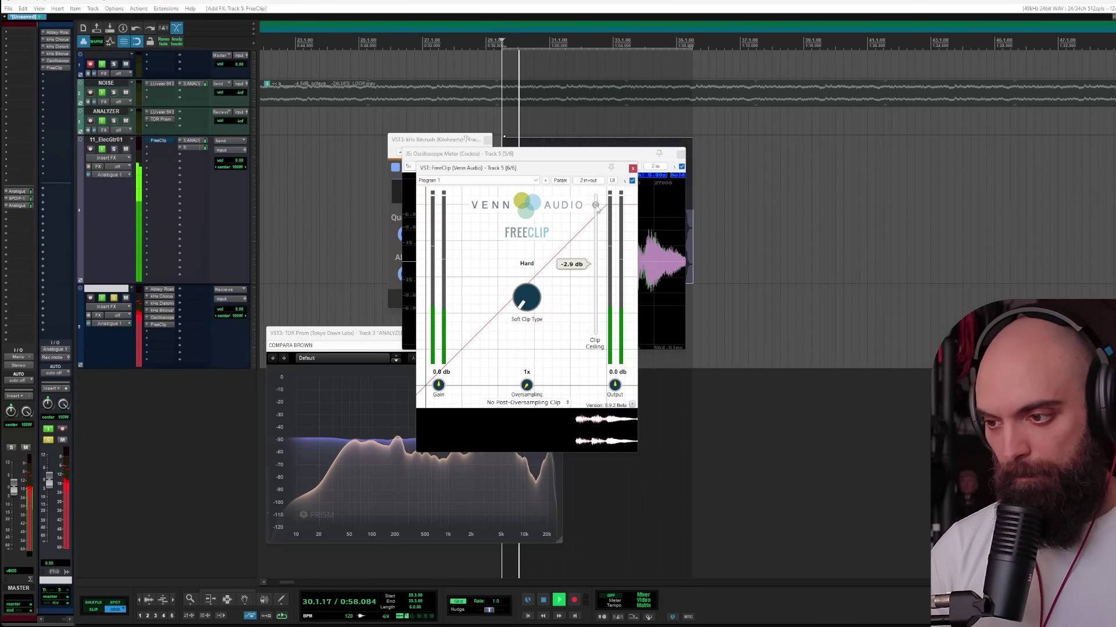
drag(595, 196, 601, 221)
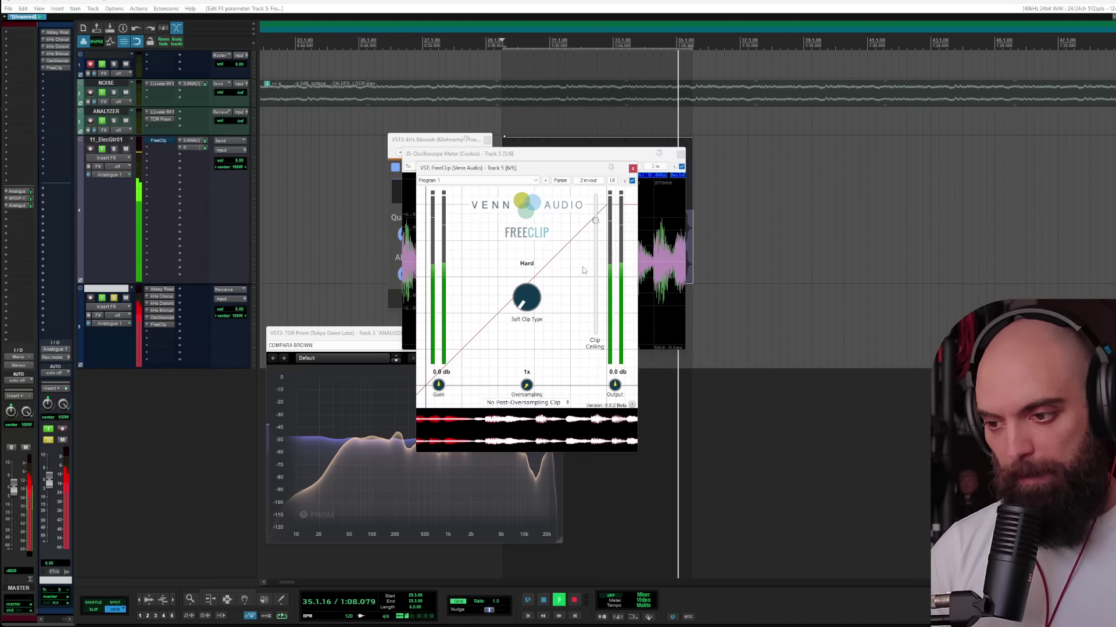
click(632, 169)
key(space)
Step: Move the Oscilloscope Meter after FreeClip in the reverb track's chain and examine the clipped waveform during playback
click(680, 154)
drag(162, 317, 175, 347)
click(162, 325)
key(space)
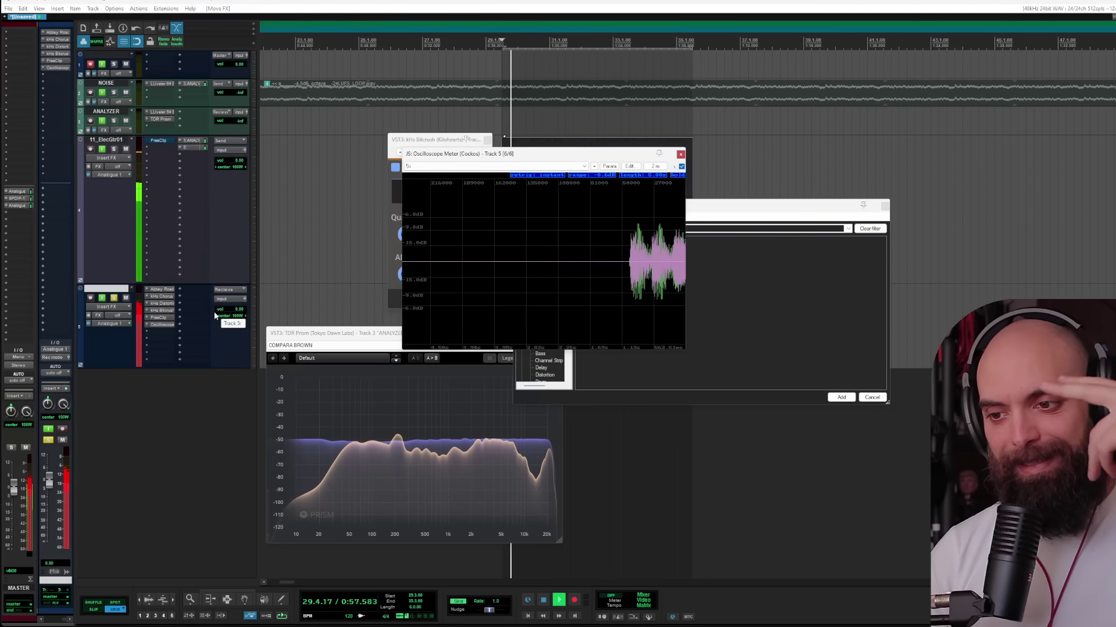
key(space)
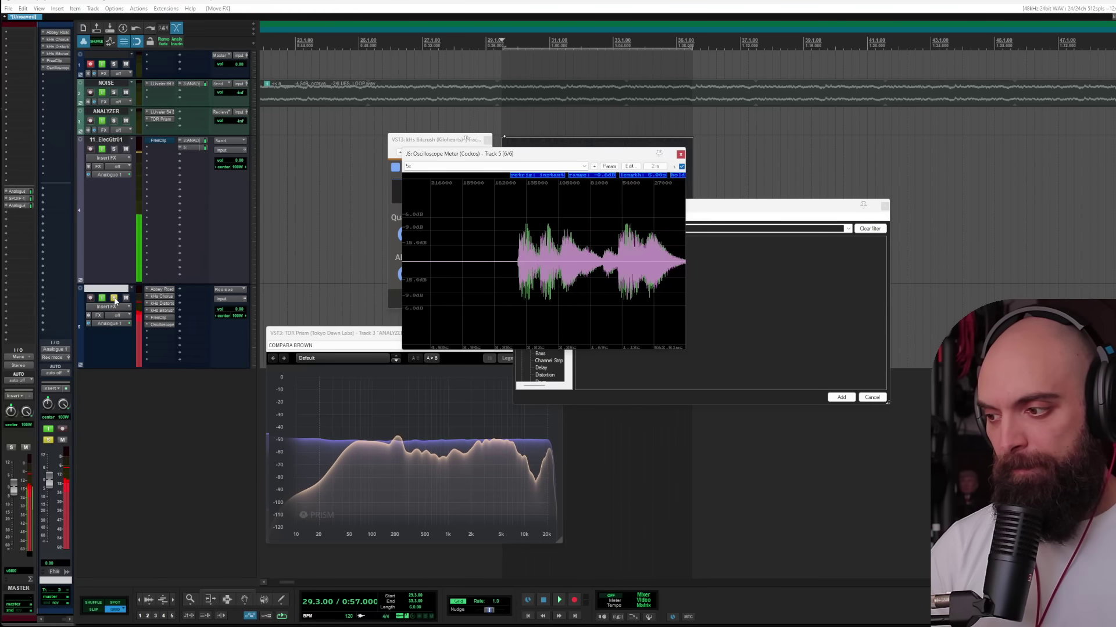
Step: Unsolo the reverb track and set its volume to about -8.3 dB while the loop plays
click(114, 298)
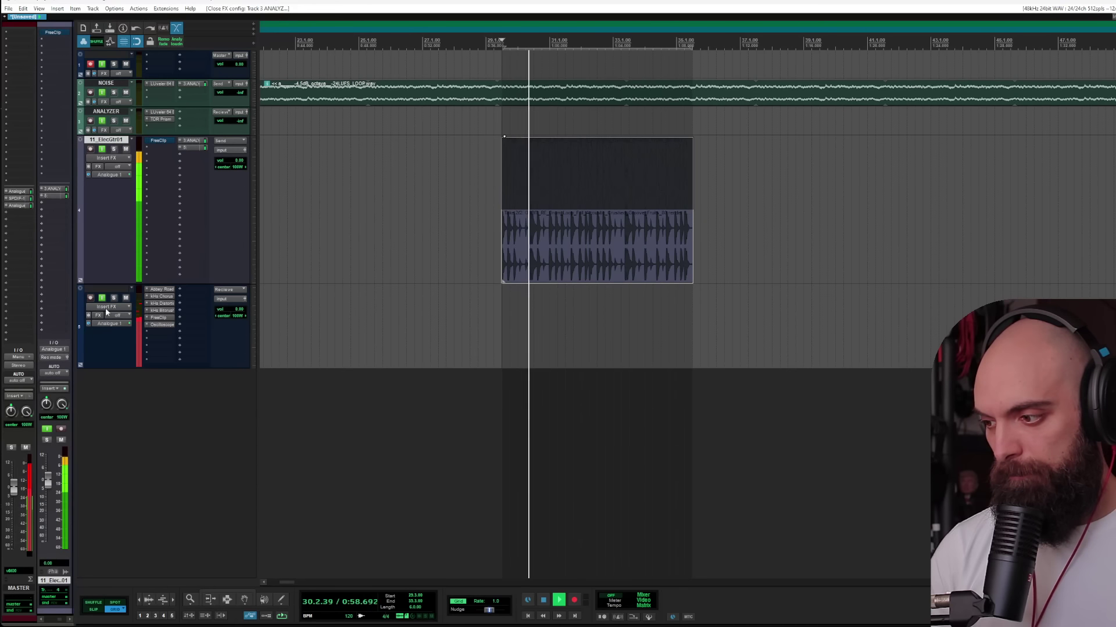
click(103, 288)
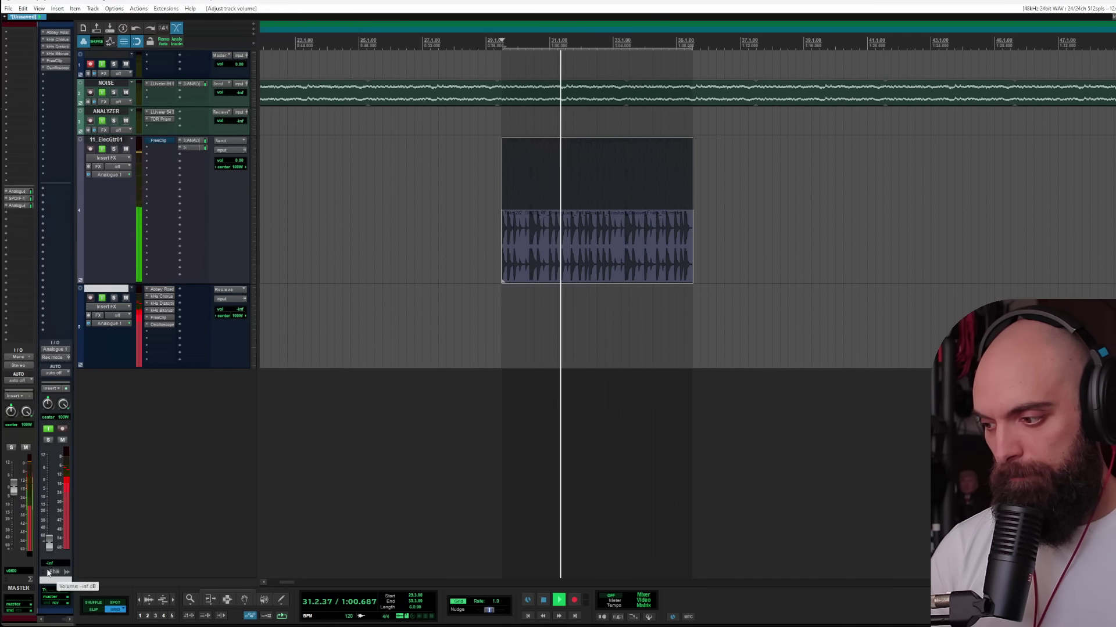
mouse_move(49, 482)
mouse_down()
mouse_move(50, 502)
mouse_move(50, 493)
mouse_up()
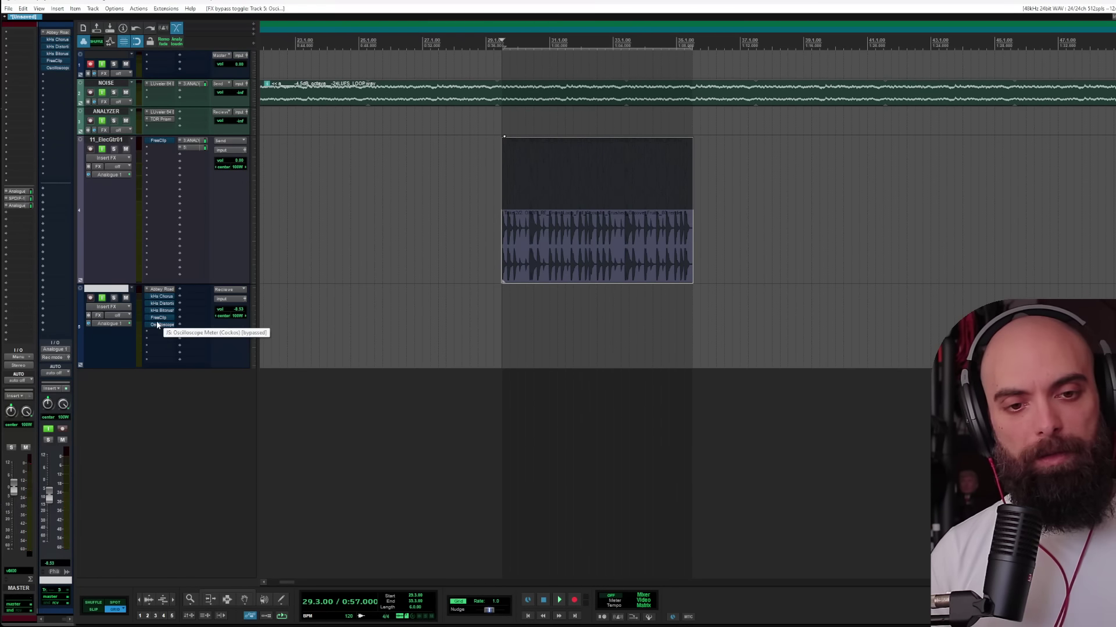
Step: Play the loop with every effect after the reverb bypassed to hear the plain reverb in the mix
key(space)
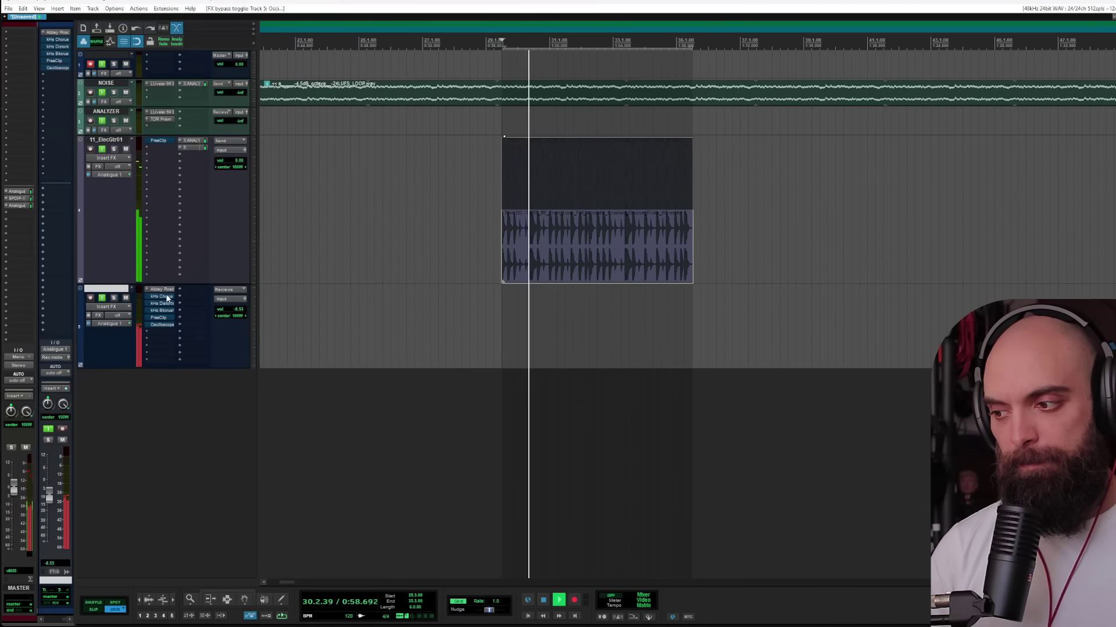